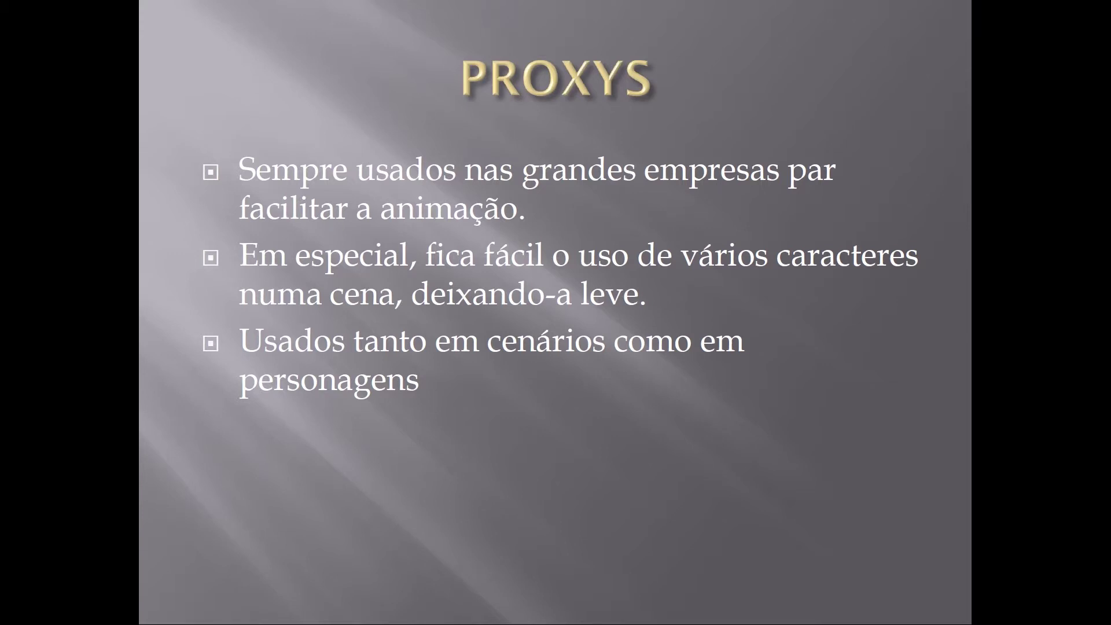
Step: Advance two slides from PROXYS, past O que são?, to reach the Uso slide
{"action": "key", "text": "Right"}
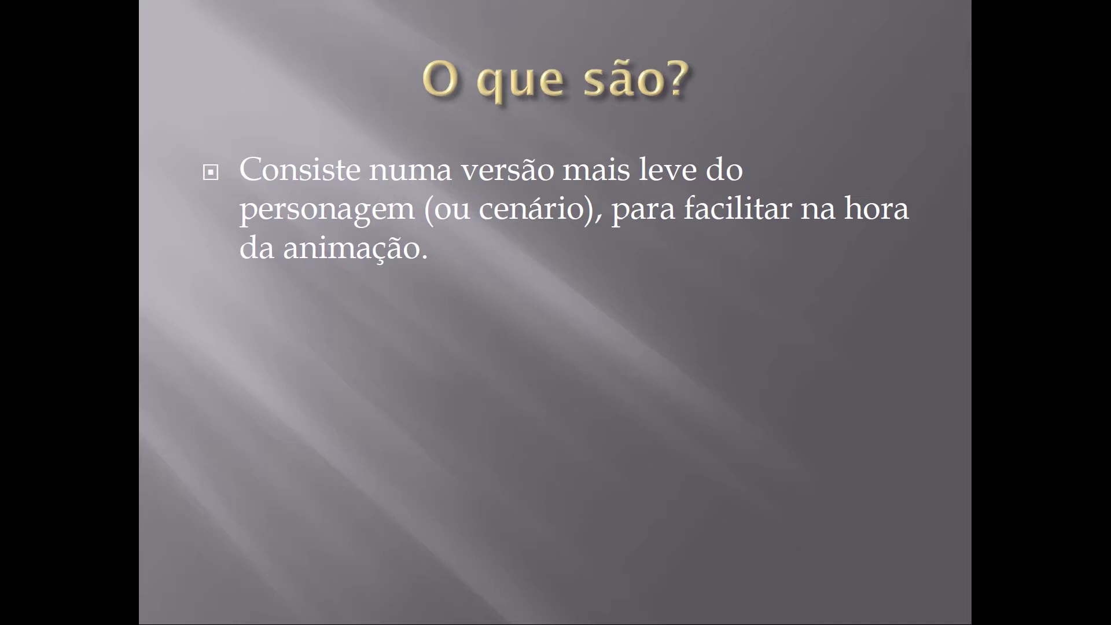
{"action": "key", "text": "Right"}
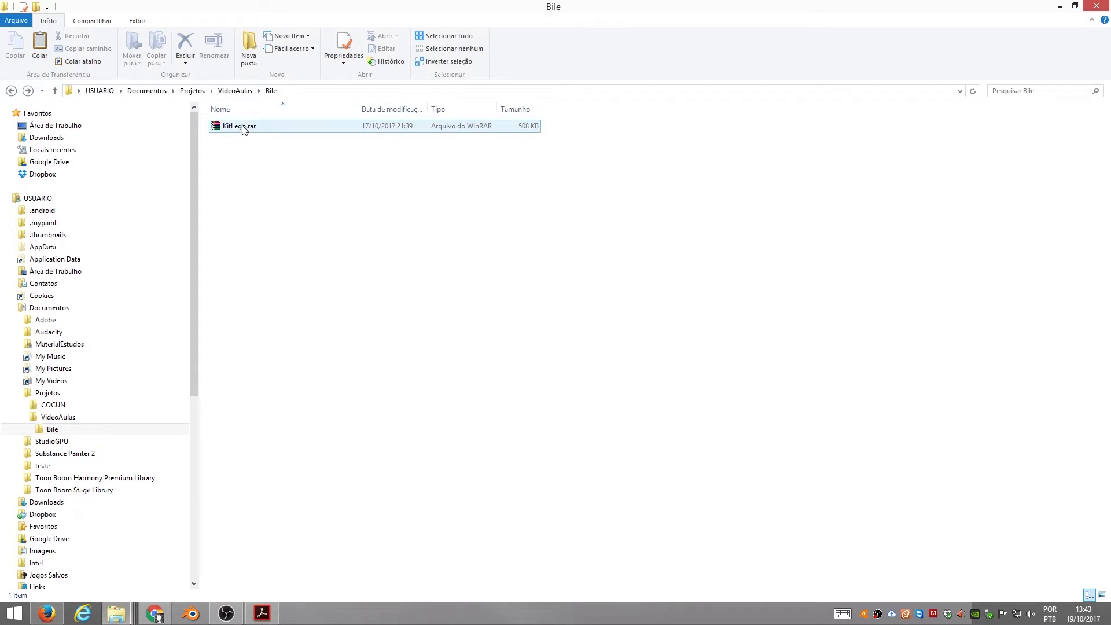
Step: Extract KitLego.rar to KitLego\ and open LegoBasico.blend from KitLego > KitLego
{"action": "right_click", "coordinate": [244, 127]}
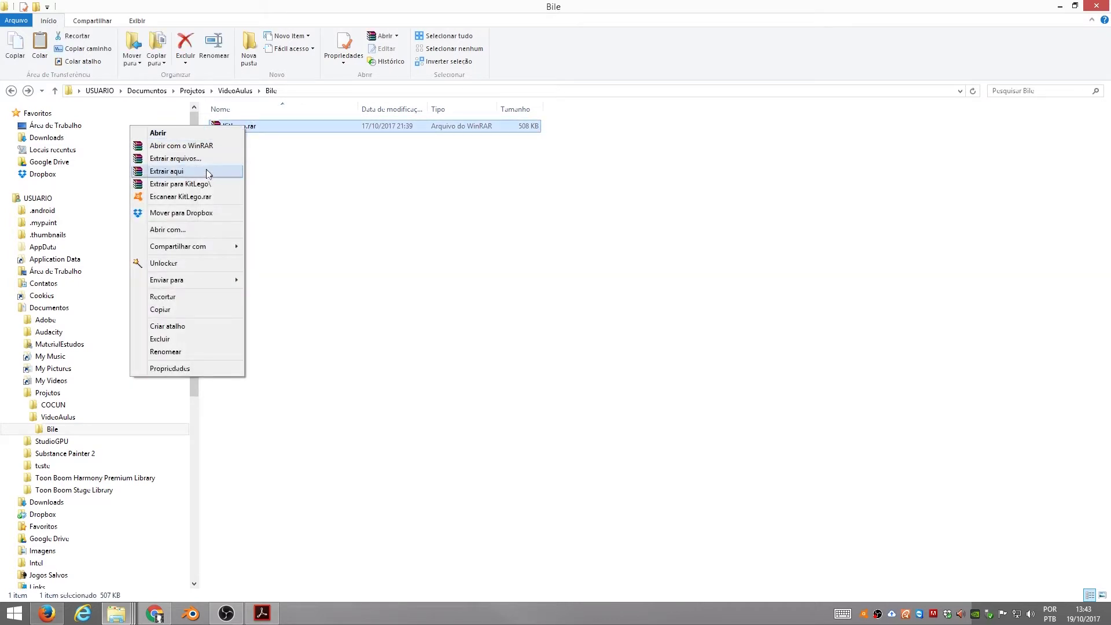
{"action": "left_click", "coordinate": [211, 183]}
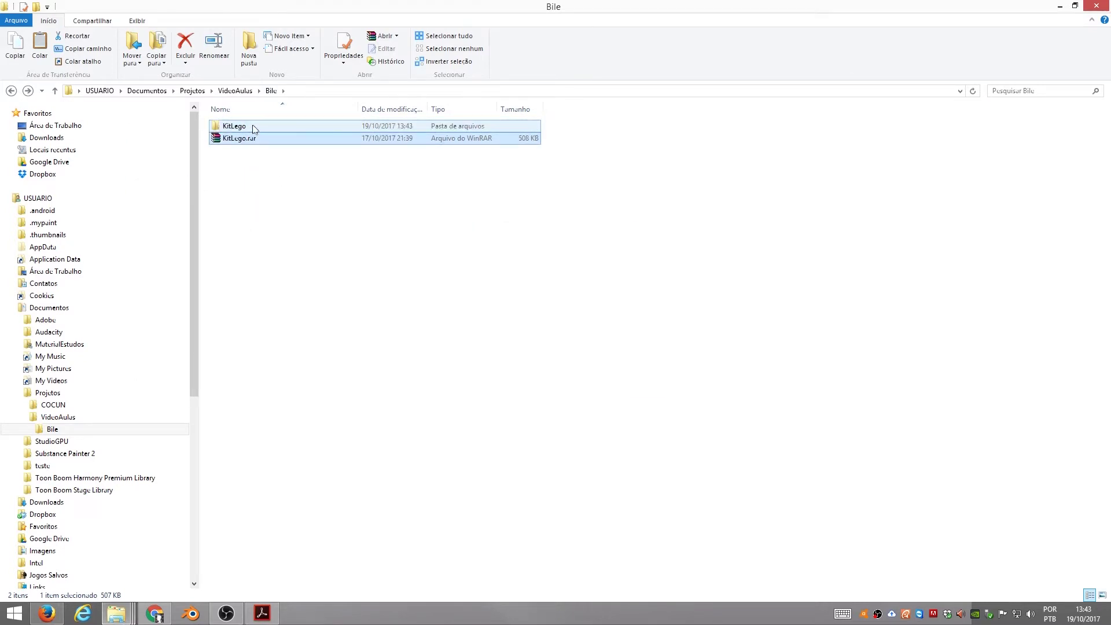
{"action": "mouse_move", "coordinate": [234, 127]}
{"action": "double_click", "coordinate": [243, 127]}
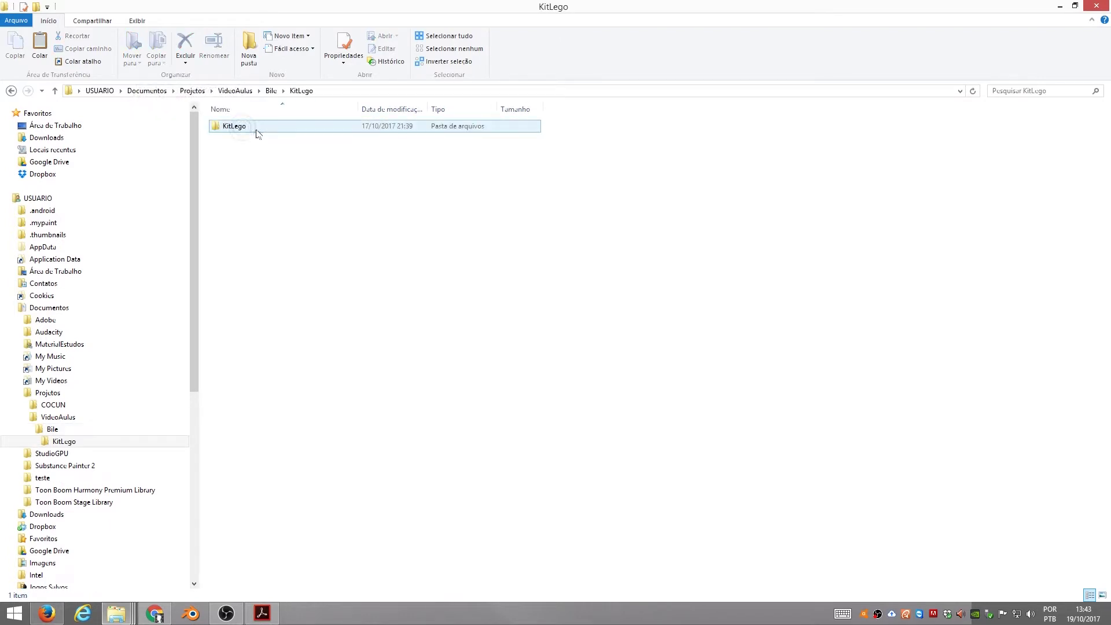
{"action": "double_click", "coordinate": [245, 127]}
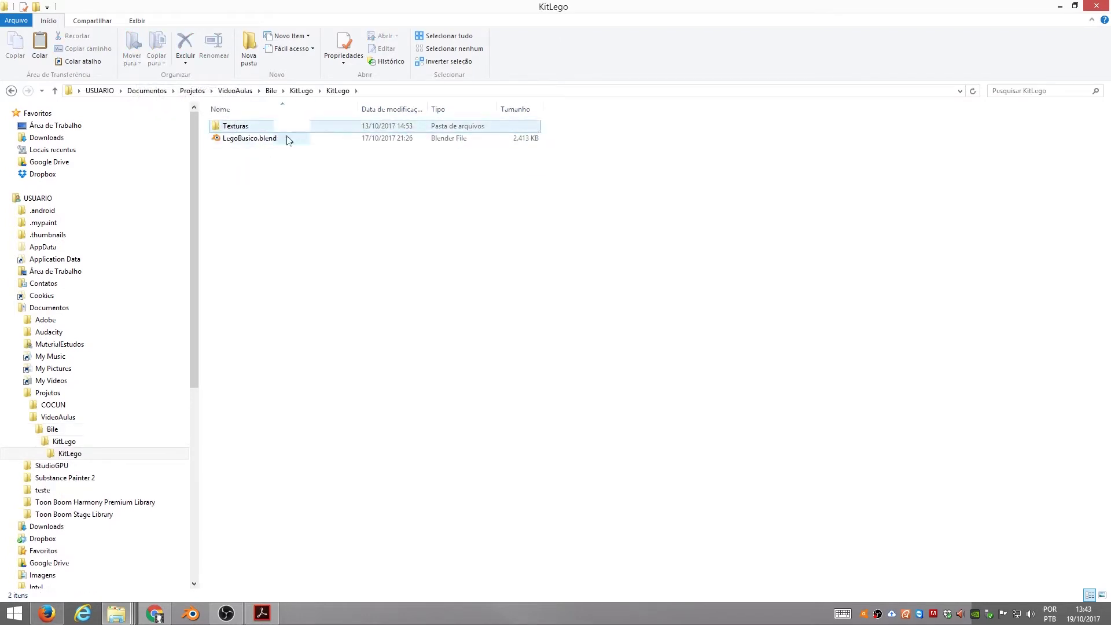
{"action": "left_click", "coordinate": [282, 141]}
{"action": "key", "text": "Up"}
{"action": "key", "text": "Down"}
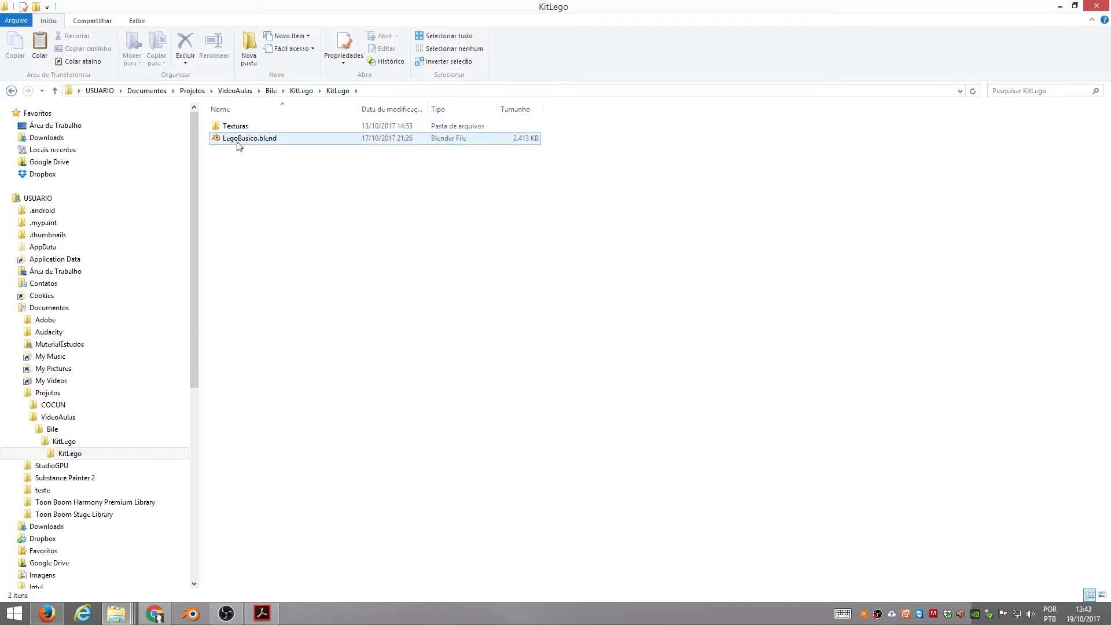
{"action": "double_click", "coordinate": [267, 141]}
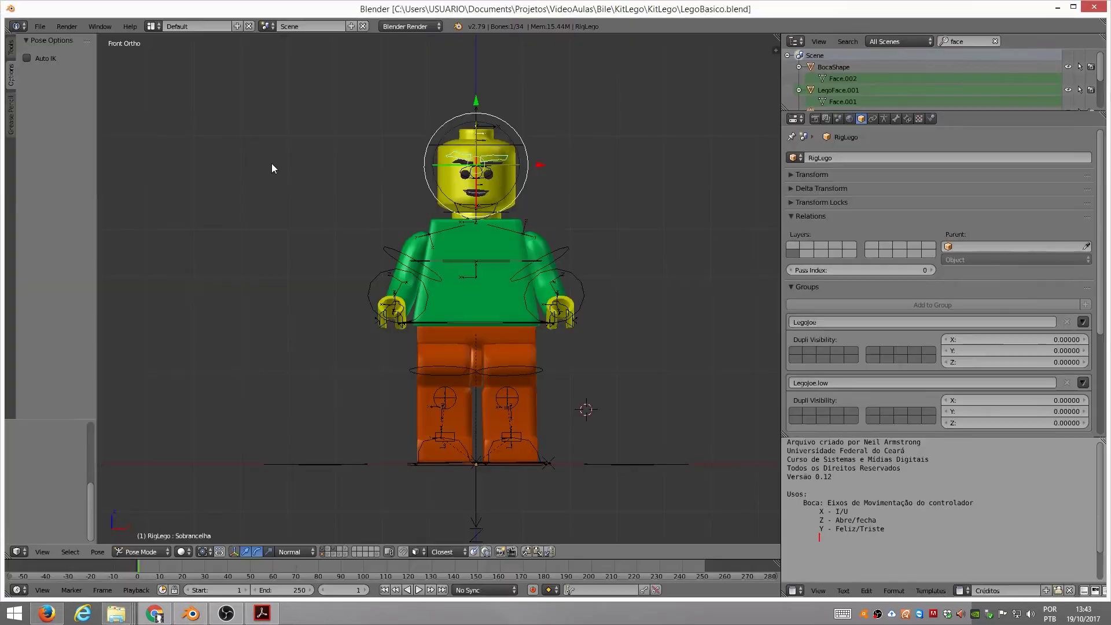
Step: Preview the minifigure in rendered shading and show the lamp layer to light it
{"action": "mouse_move", "coordinate": [517, 257]}
{"action": "middle_mouse_down"}
{"action": "mouse_move", "coordinate": [488, 260]}
{"action": "mouse_move", "coordinate": [502, 264]}
{"action": "middle_mouse_up"}
{"action": "key", "text": "shift+z"}
{"action": "key", "text": "shift+z"}
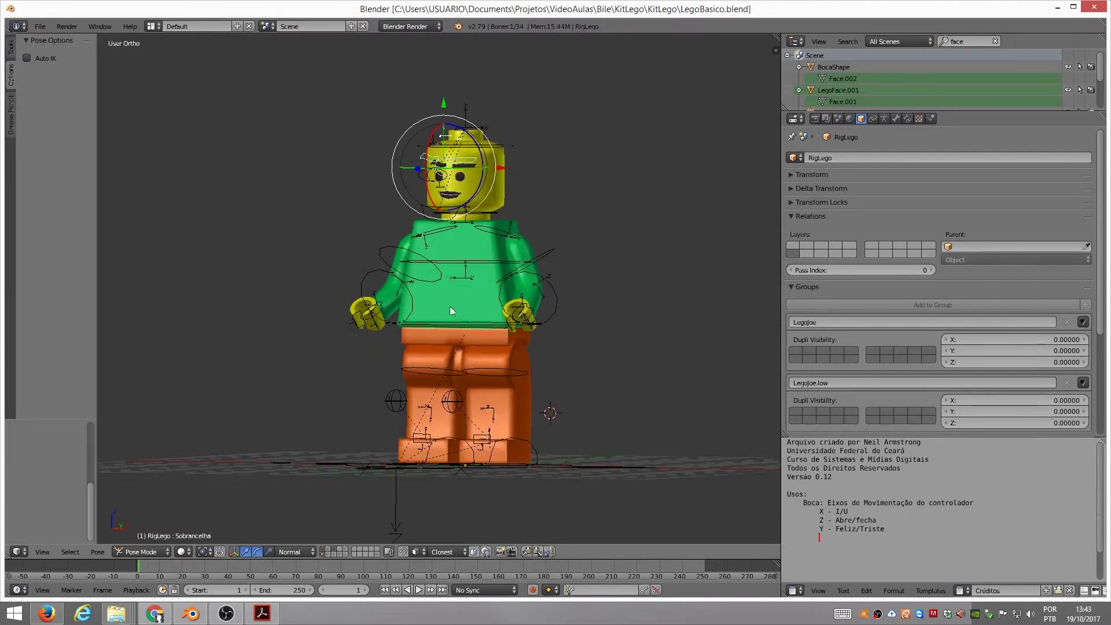
{"action": "key", "text": "shift+z"}
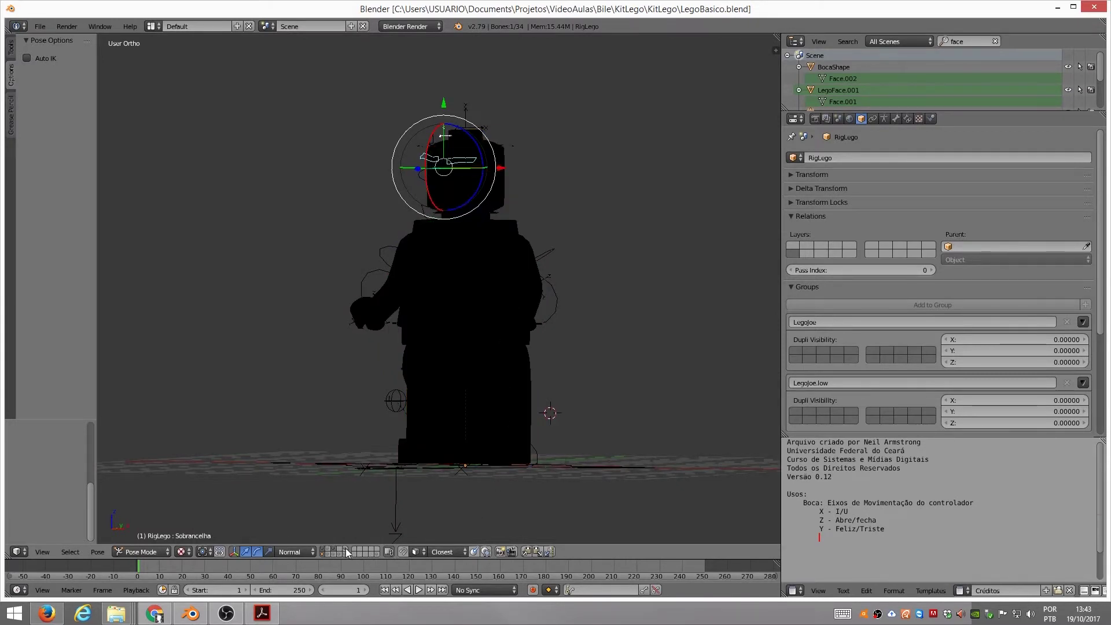
{"action": "left_click", "coordinate": [347, 550], "text": "shift"}
{"action": "mouse_move", "coordinate": [463, 293]}
{"action": "middle_mouse_down"}
{"action": "mouse_move", "coordinate": [540, 289]}
{"action": "mouse_move", "coordinate": [464, 301]}
{"action": "mouse_move", "coordinate": [496, 193]}
{"action": "middle_mouse_up"}
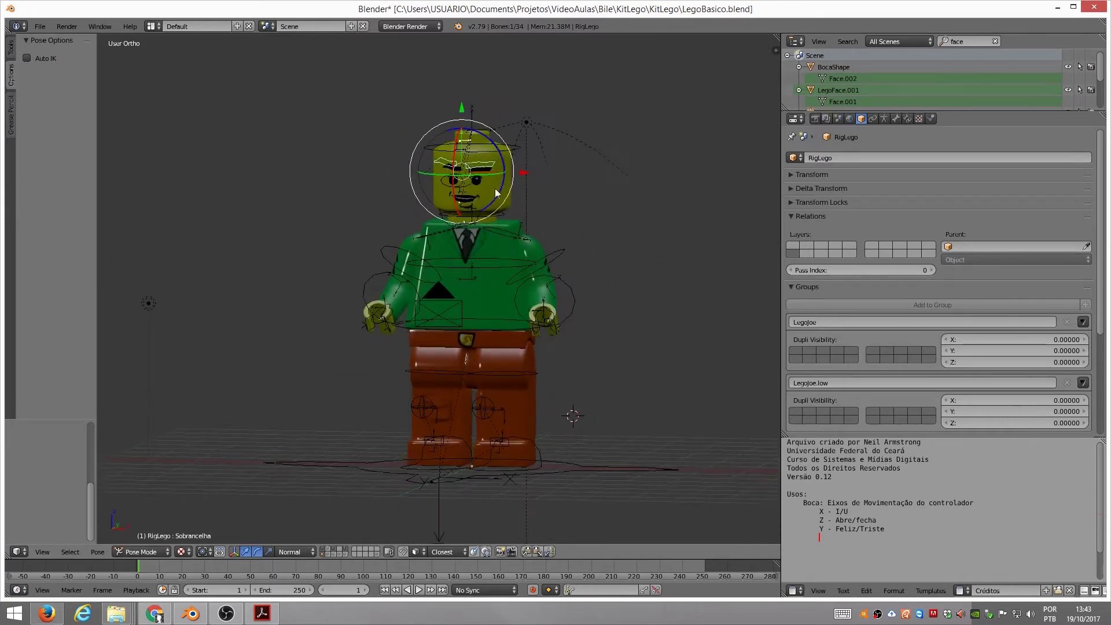
Step: Move the eyebrow and eye bones to change the figure's facial expression
{"action": "key", "text": "g"}
{"action": "left_click", "coordinate": [474, 162]}
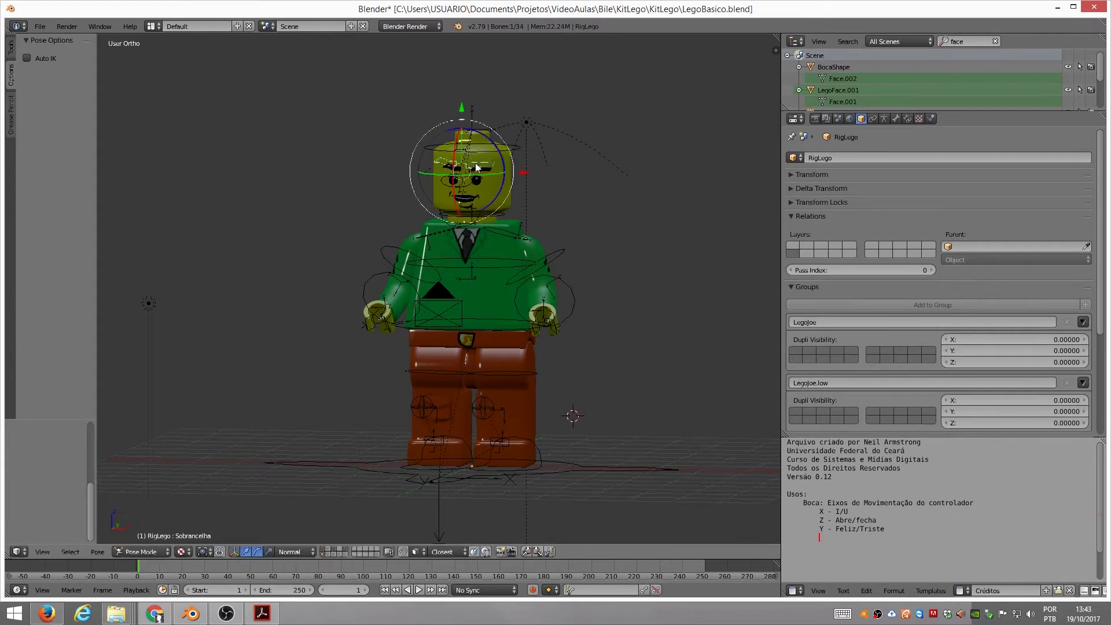
{"action": "right_click", "coordinate": [521, 227]}
{"action": "mouse_move", "coordinate": [521, 227]}
{"action": "middle_mouse_down"}
{"action": "mouse_move", "coordinate": [508, 288]}
{"action": "mouse_move", "coordinate": [482, 287]}
{"action": "mouse_move", "coordinate": [492, 238]}
{"action": "middle_mouse_up"}
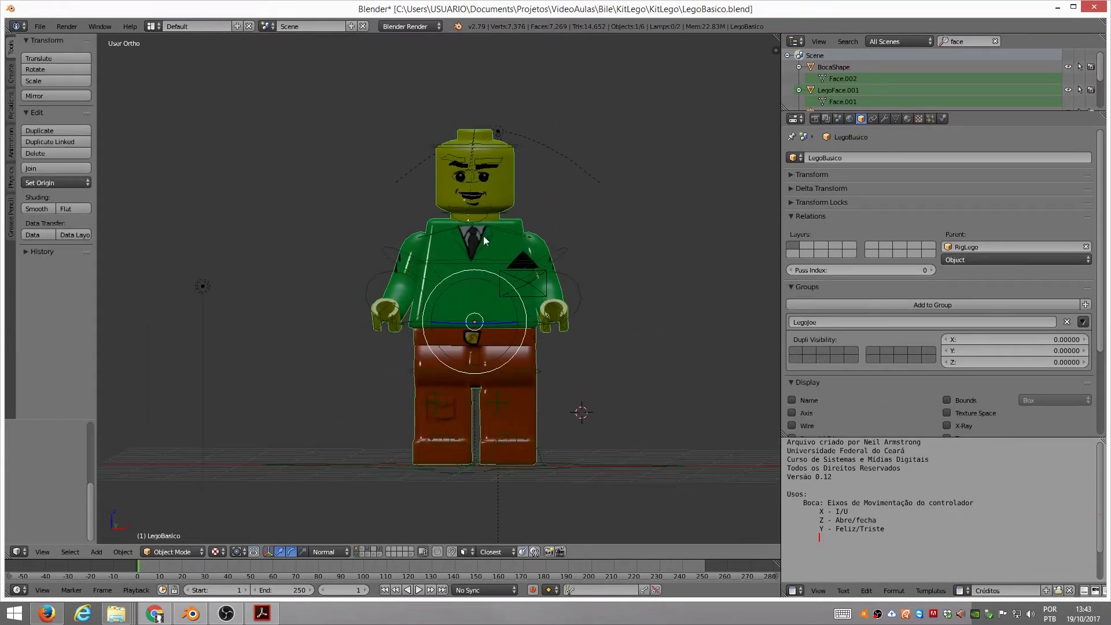
{"action": "right_click", "coordinate": [492, 159]}
{"action": "key", "text": "g"}
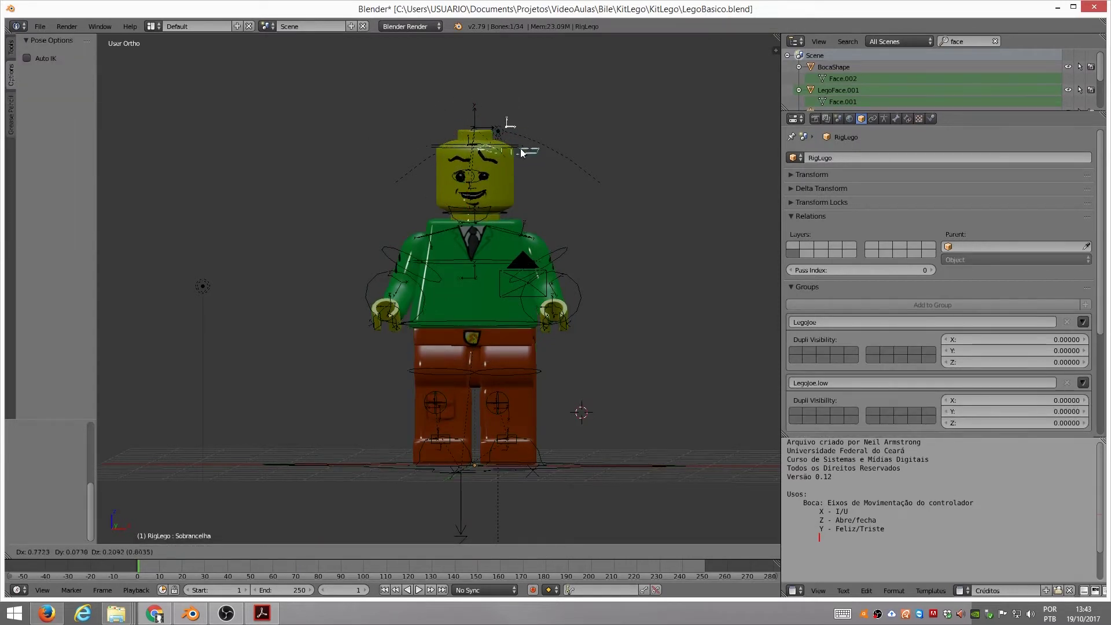
{"action": "left_click", "coordinate": [525, 153]}
{"action": "right_click", "coordinate": [520, 154]}
{"action": "key", "text": "g"}
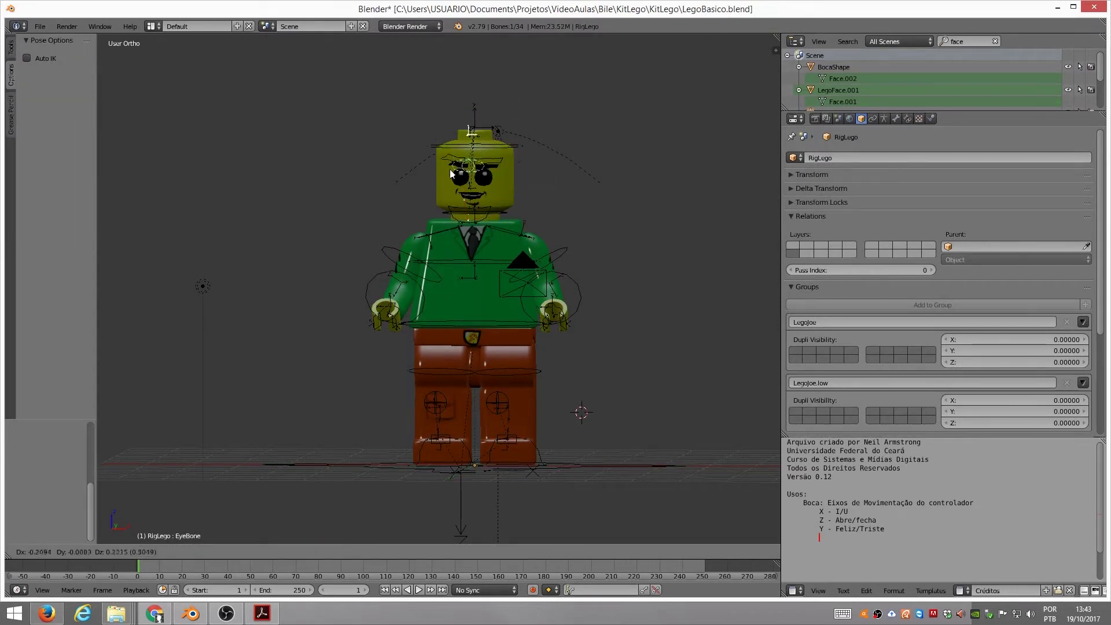
{"action": "left_click", "coordinate": [454, 182]}
Step: Try a left arm rotation, cancel it, and hide the detailed LegoBasico body mesh
{"action": "mouse_move", "coordinate": [539, 223]}
{"action": "middle_mouse_down", "text": "shift"}
{"action": "mouse_move", "coordinate": [489, 287]}
{"action": "mouse_move", "coordinate": [502, 290]}
{"action": "mouse_move", "coordinate": [465, 243]}
{"action": "mouse_move", "coordinate": [429, 247]}
{"action": "mouse_move", "coordinate": [456, 243]}
{"action": "middle_mouse_up", "text": "shift"}
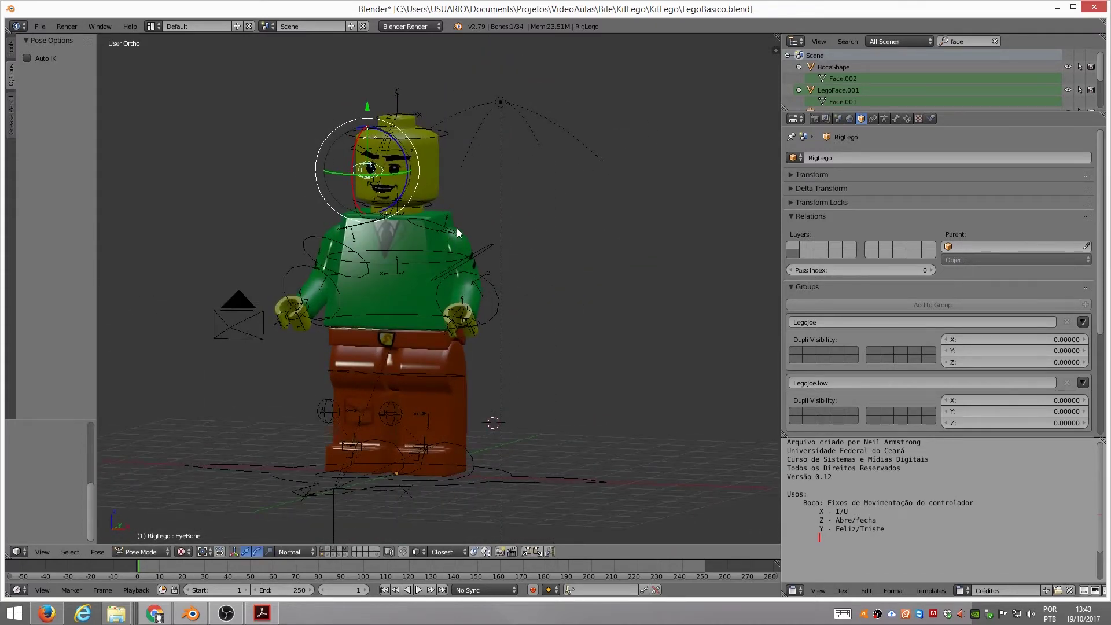
{"action": "right_click", "coordinate": [484, 257]}
{"action": "key", "text": "r"}
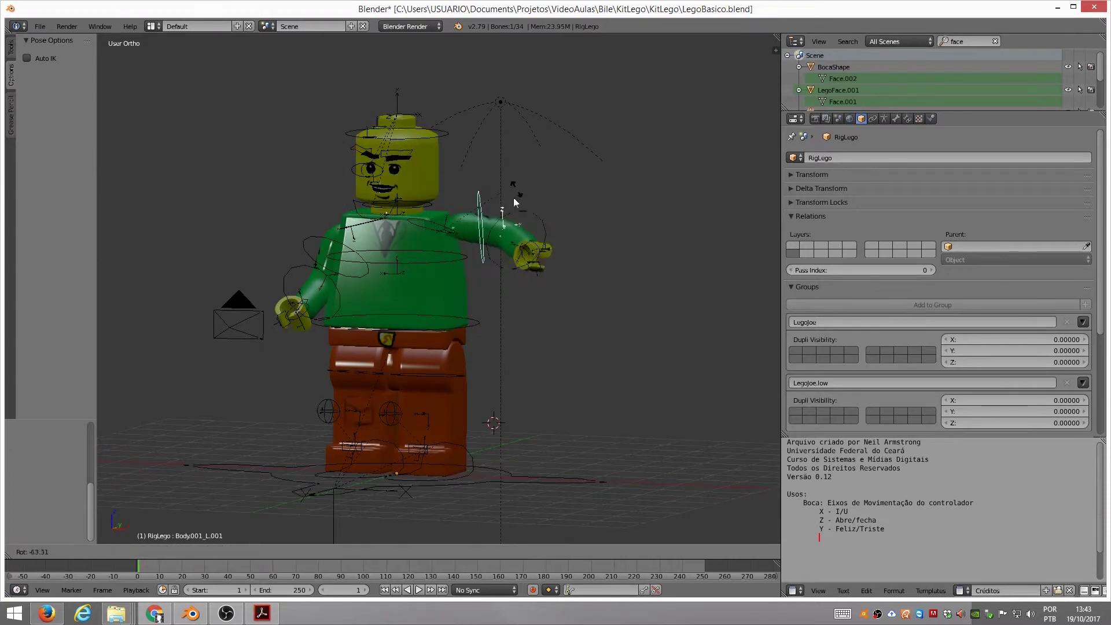
{"action": "right_click", "coordinate": [458, 243]}
{"action": "mouse_move", "coordinate": [455, 198]}
{"action": "middle_mouse_down"}
{"action": "mouse_move", "coordinate": [437, 249]}
{"action": "mouse_move", "coordinate": [402, 255]}
{"action": "mouse_move", "coordinate": [482, 241]}
{"action": "middle_mouse_up"}
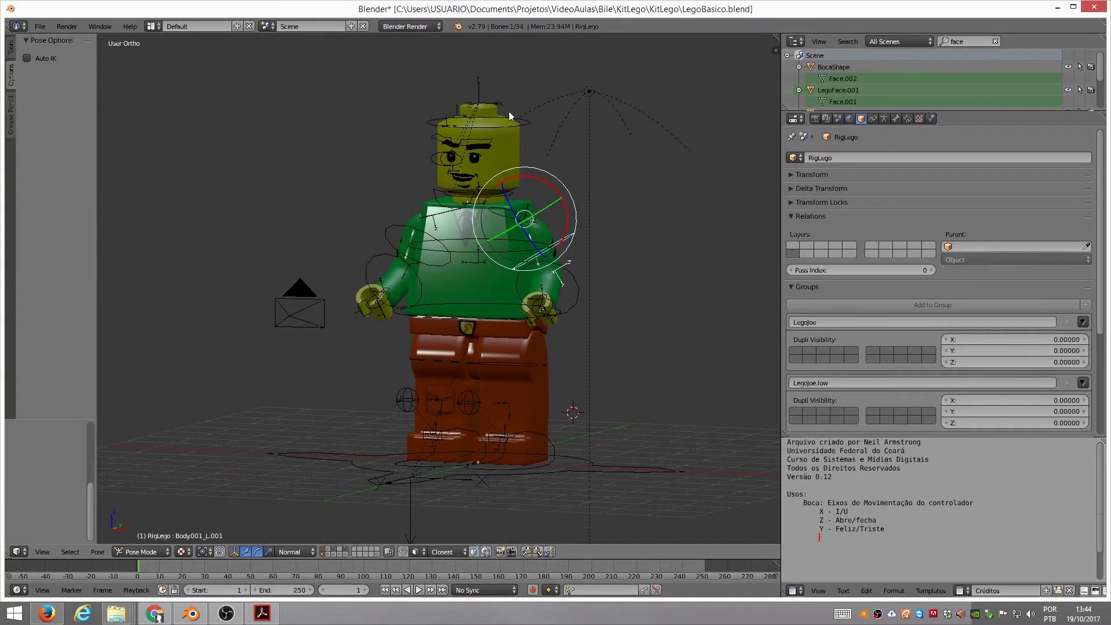
{"action": "mouse_move", "coordinate": [450, 261]}
{"action": "middle_mouse_down"}
{"action": "mouse_move", "coordinate": [543, 249]}
{"action": "mouse_move", "coordinate": [459, 255]}
{"action": "mouse_move", "coordinate": [465, 234]}
{"action": "middle_mouse_up"}
{"action": "mouse_move", "coordinate": [468, 280]}
{"action": "middle_mouse_down"}
{"action": "mouse_move", "coordinate": [485, 255]}
{"action": "mouse_move", "coordinate": [478, 282]}
{"action": "middle_mouse_up"}
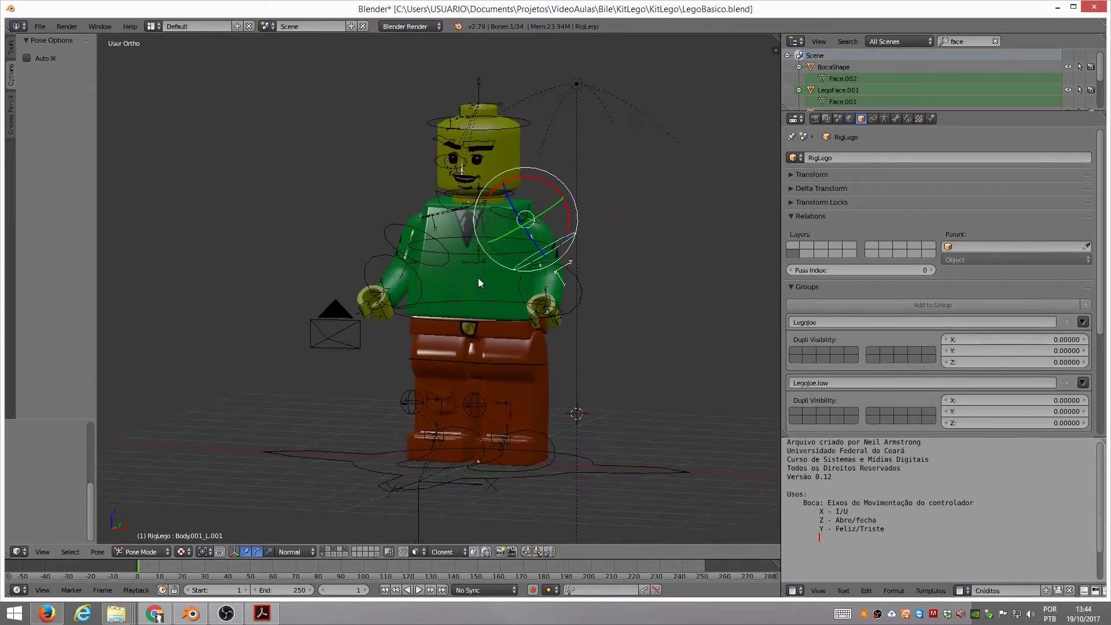
{"action": "right_click", "coordinate": [426, 202]}
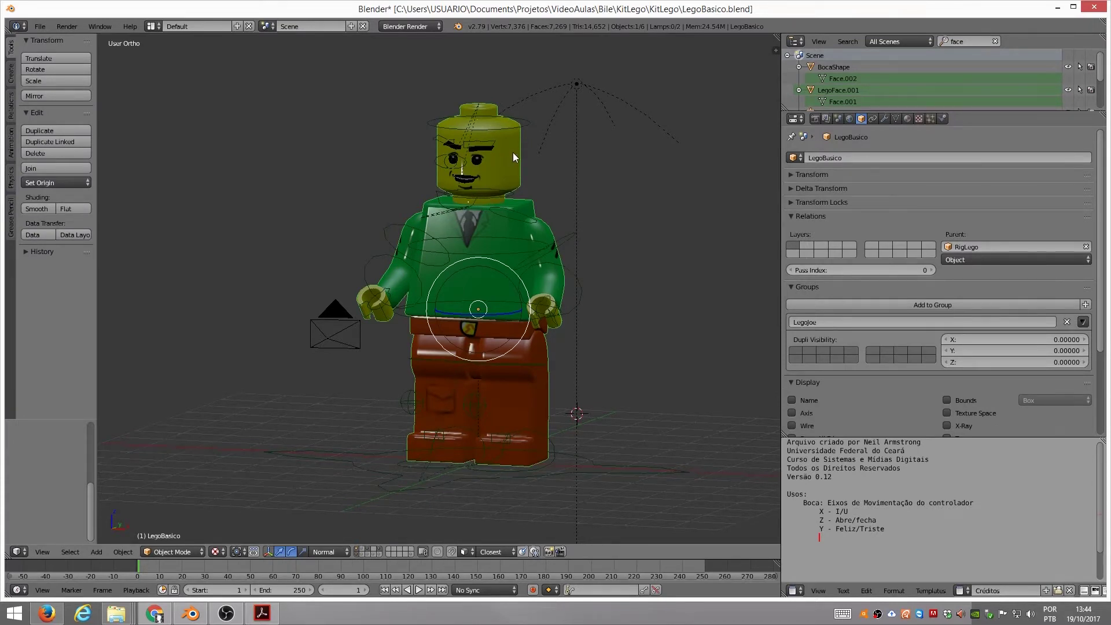
{"action": "key", "text": "Delete"}
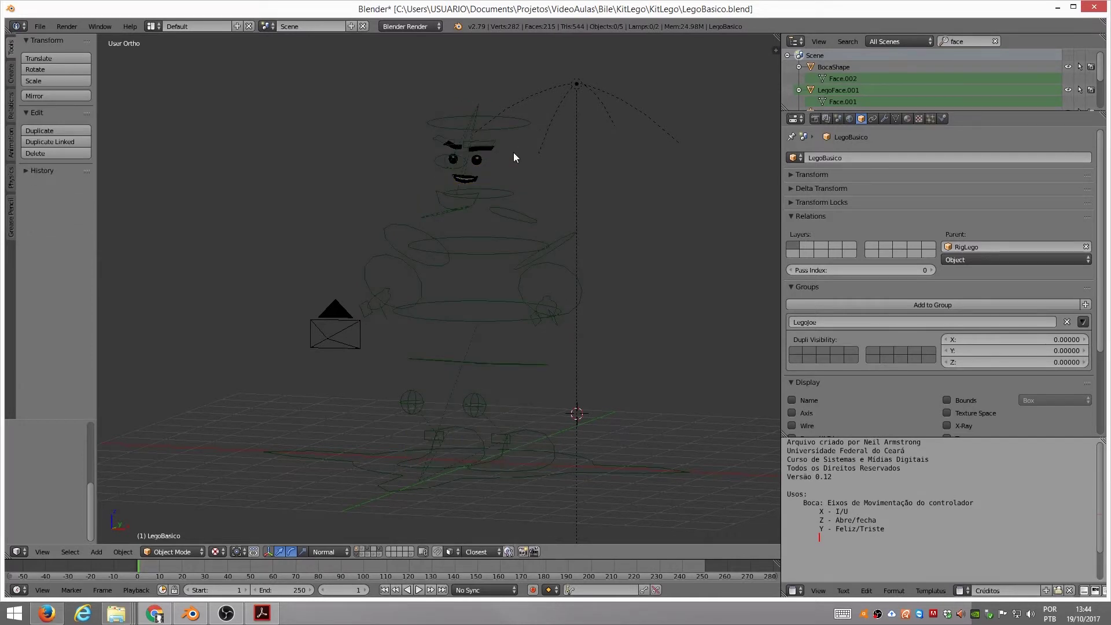
Step: Show the LegoBasicoProxy mesh and inspect it in wireframe before returning to solid shading
{"action": "key", "text": "ctrl+z"}
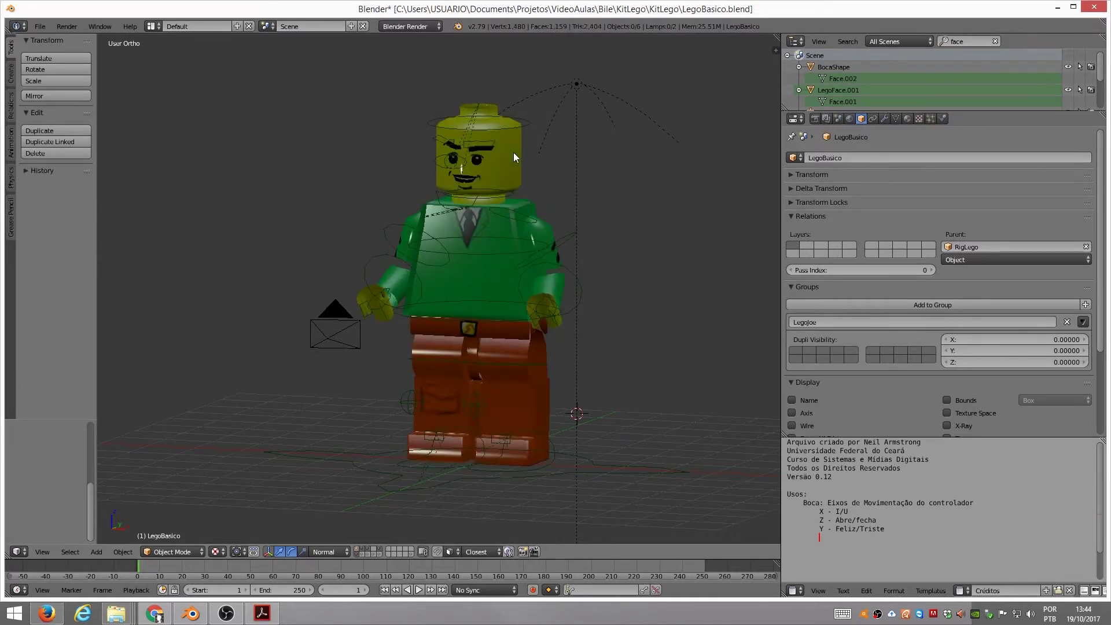
{"action": "key", "text": "z"}
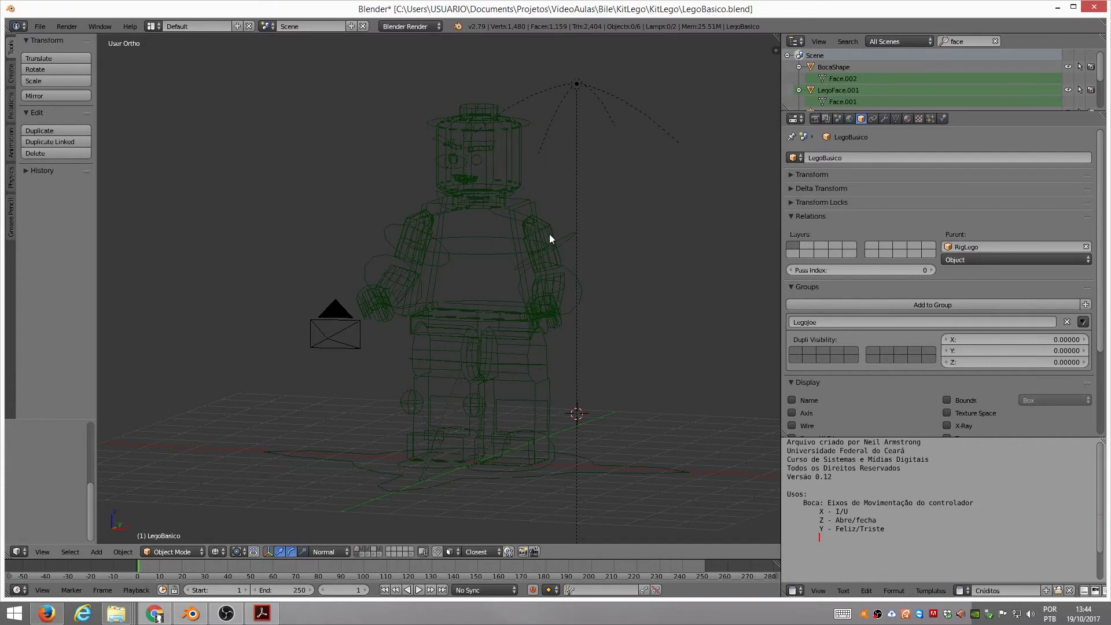
{"action": "right_click", "coordinate": [547, 233]}
{"action": "key", "text": "a"}
{"action": "right_click", "coordinate": [544, 233]}
{"action": "key", "text": "z"}
{"action": "scroll", "coordinate": [567, 228], "scroll_direction": "up", "scroll_amount": 3}
{"action": "scroll", "coordinate": [564, 242], "scroll_direction": "down", "scroll_amount": 2}
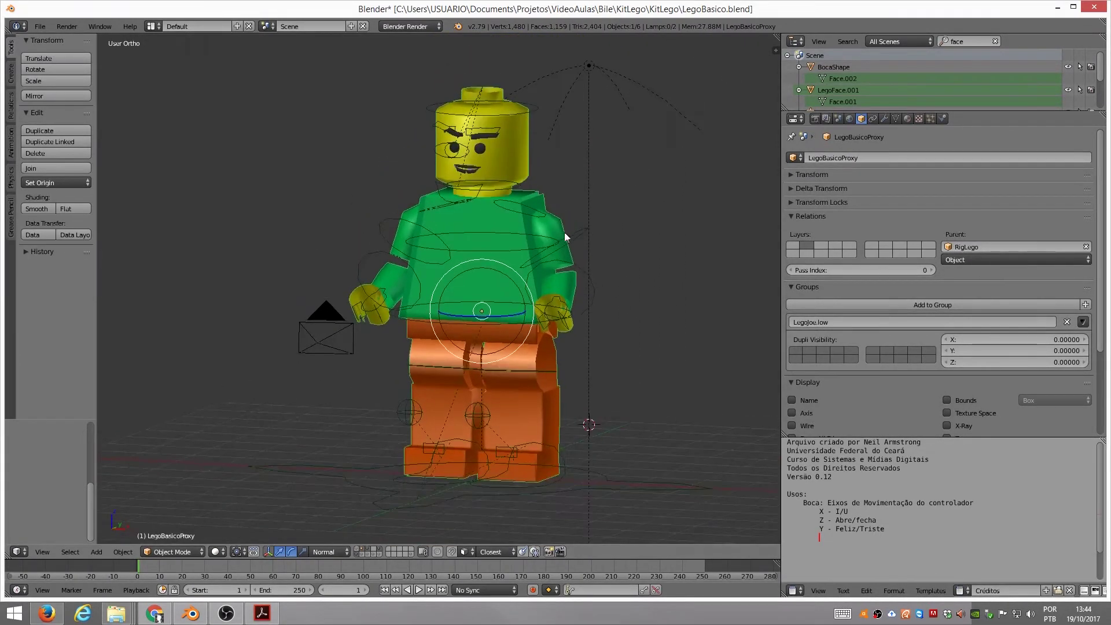
Step: Rotate the left arm bone Body.001_L.001 in Pose Mode and orbit to review the pose
{"action": "right_click", "coordinate": [583, 233]}
{"action": "key", "text": "ctrl+Tab"}
{"action": "key", "text": "r"}
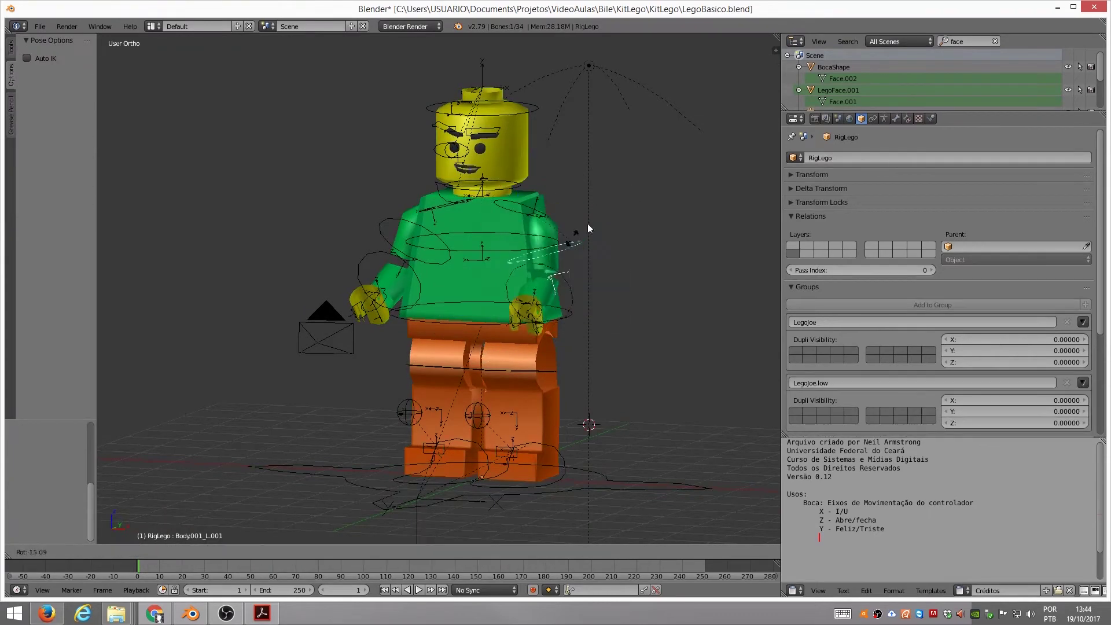
{"action": "left_click", "coordinate": [573, 225]}
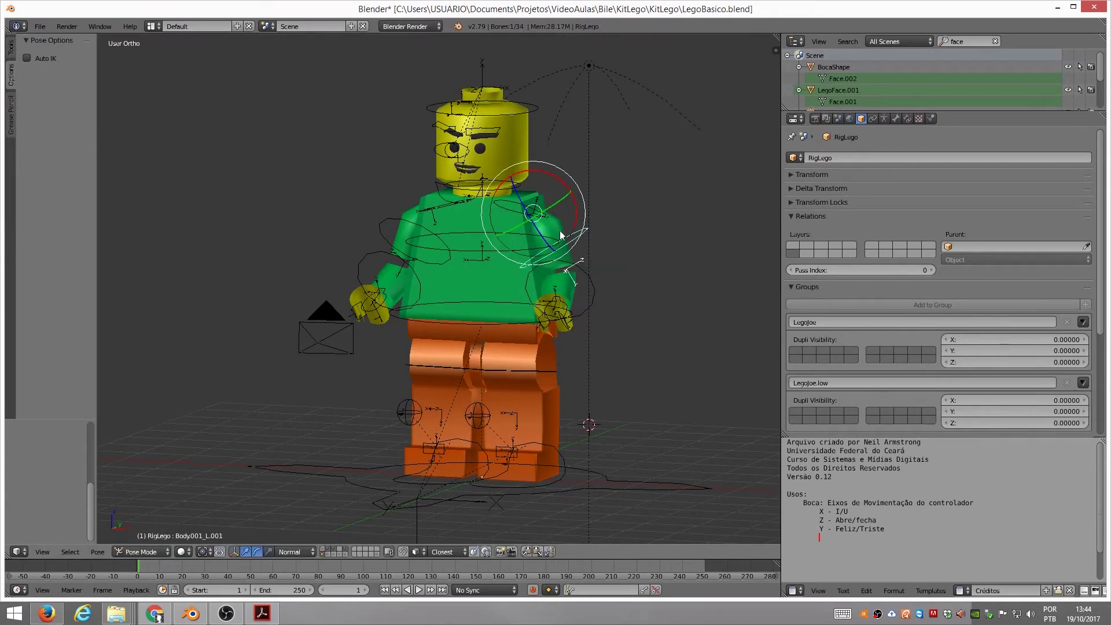
{"action": "key", "text": "z"}
{"action": "key", "text": "z"}
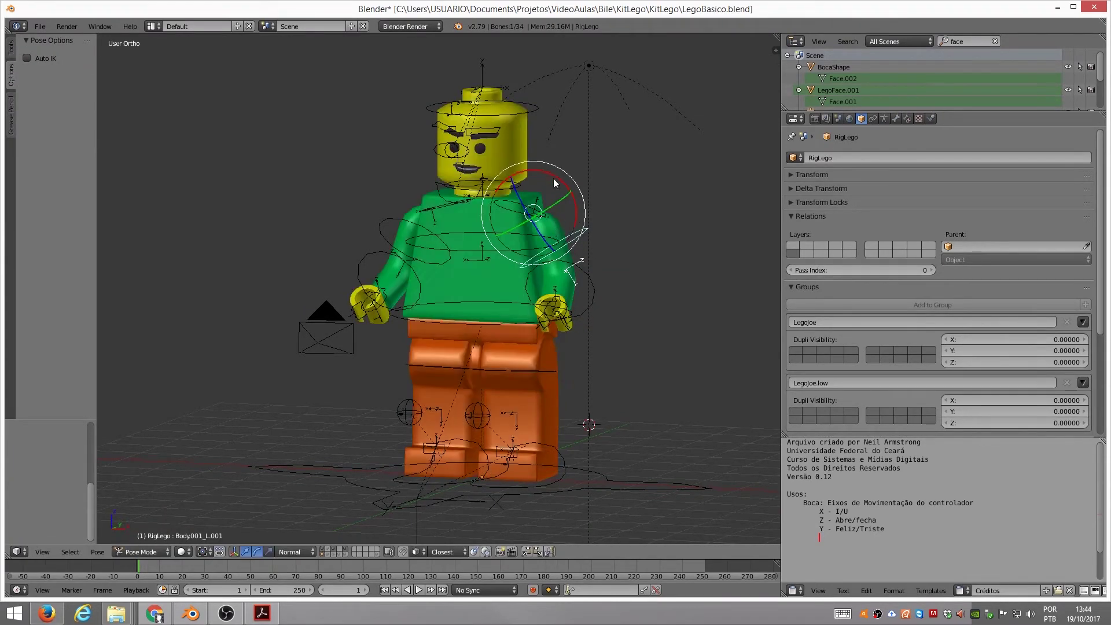
{"action": "mouse_move", "coordinate": [553, 183]}
{"action": "middle_mouse_down"}
{"action": "mouse_move", "coordinate": [518, 207]}
{"action": "mouse_move", "coordinate": [496, 166]}
{"action": "mouse_move", "coordinate": [529, 151]}
{"action": "middle_mouse_up"}
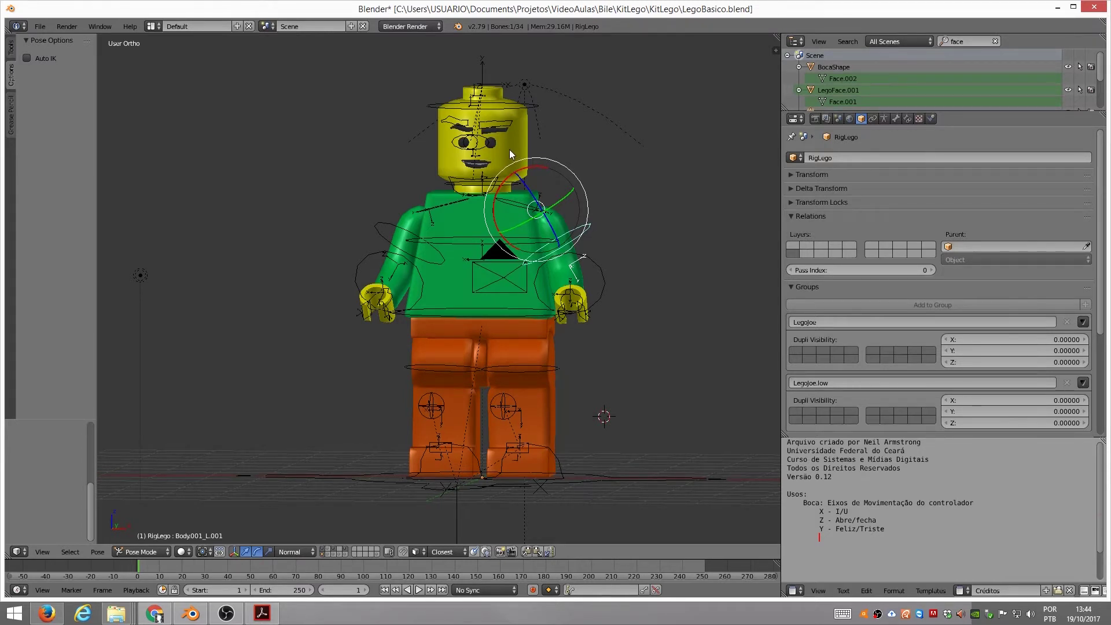
{"action": "mouse_move", "coordinate": [509, 149]}
{"action": "middle_mouse_down"}
{"action": "mouse_move", "coordinate": [540, 176]}
{"action": "mouse_move", "coordinate": [492, 174]}
{"action": "mouse_move", "coordinate": [512, 164]}
{"action": "middle_mouse_up"}
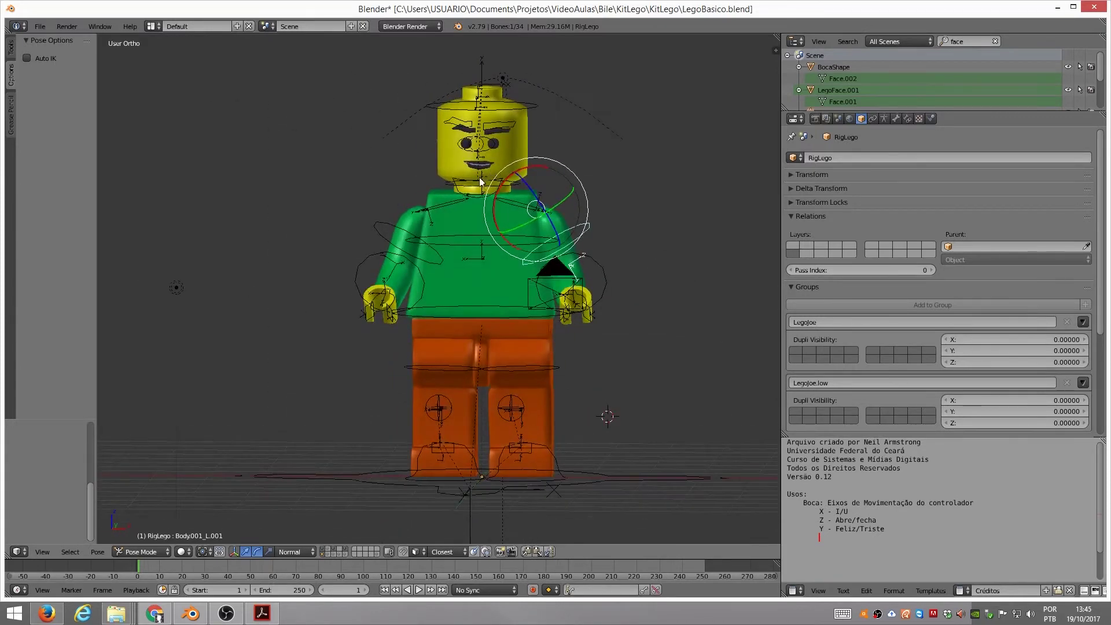
{"action": "mouse_move", "coordinate": [116, 614]}
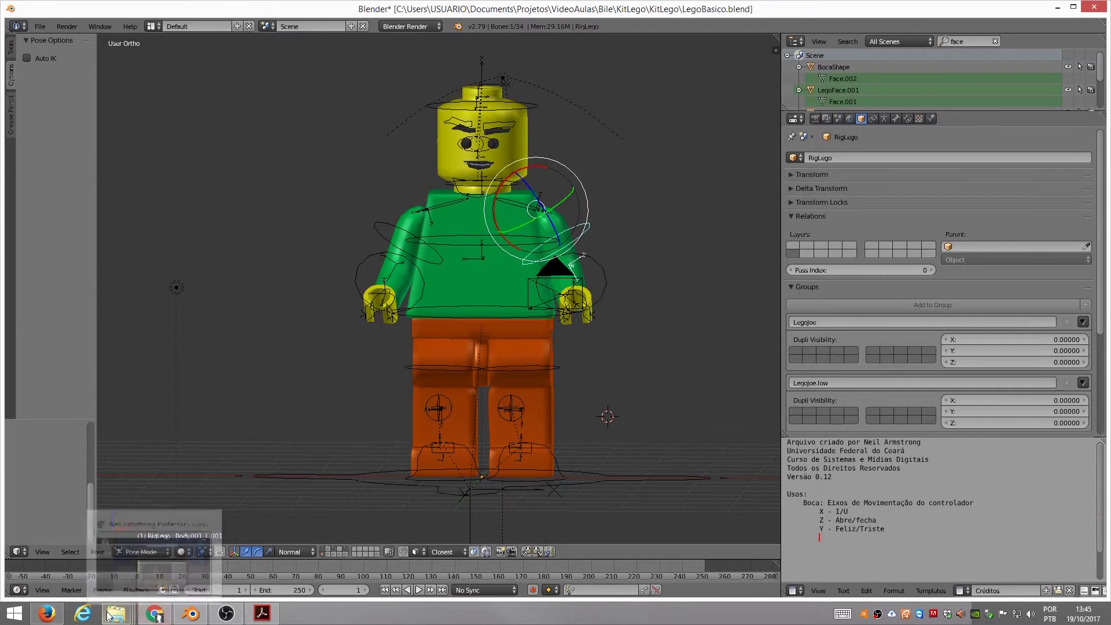
Step: Create a SuperLego folder in KitLego and paste Texturas and LegoBasico.blend into it
{"action": "left_click", "coordinate": [127, 516]}
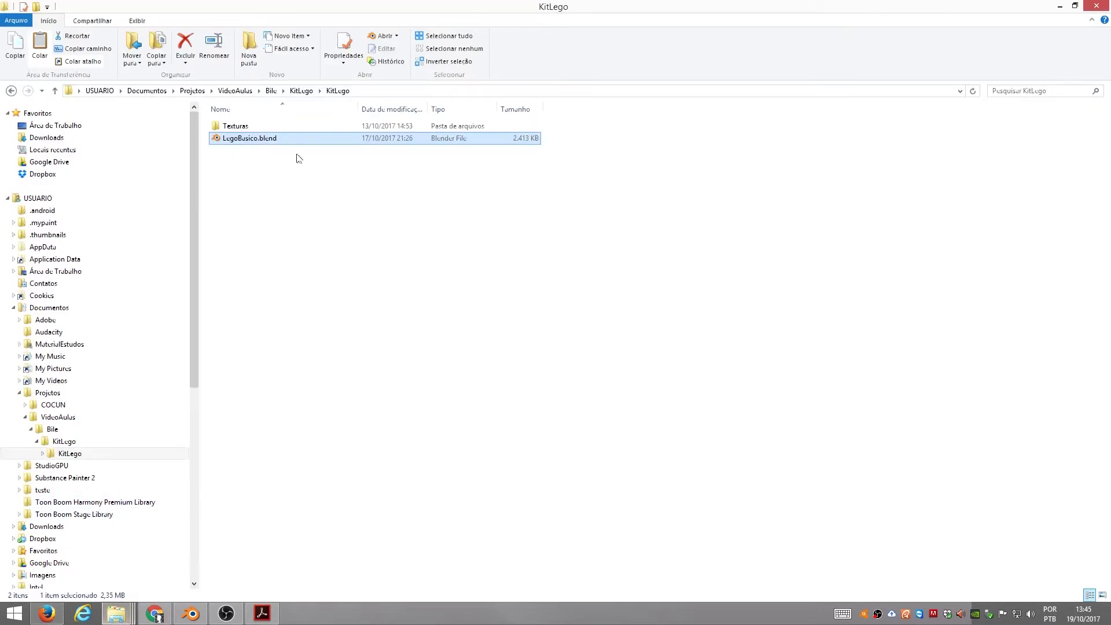
{"action": "left_click_drag", "start_coordinate": [280, 185], "coordinate": [233, 125]}
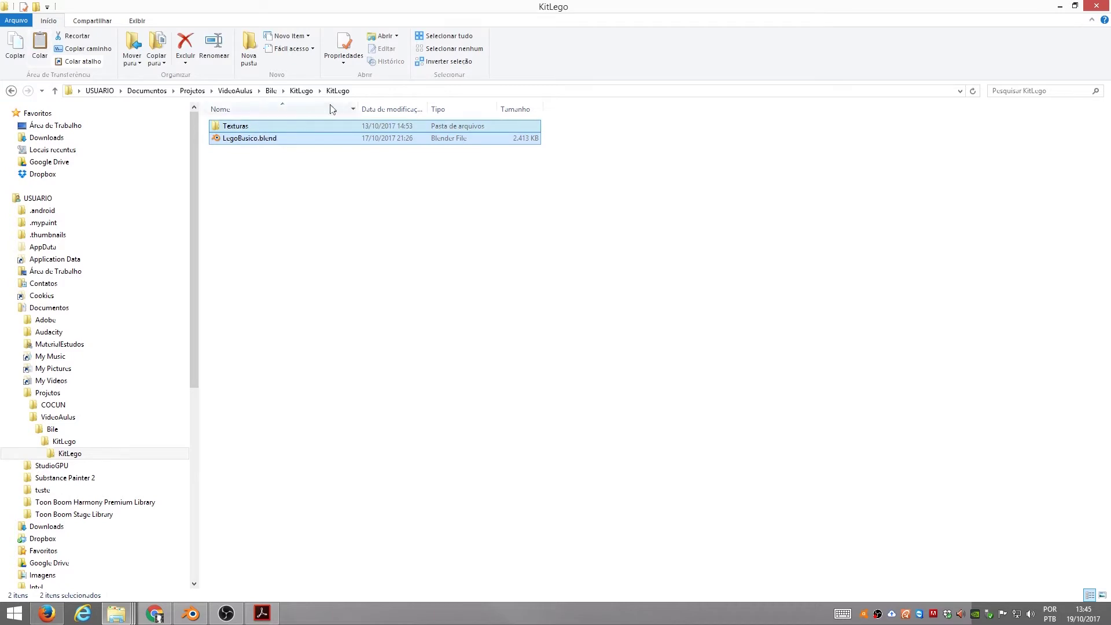
{"action": "left_click", "coordinate": [301, 91]}
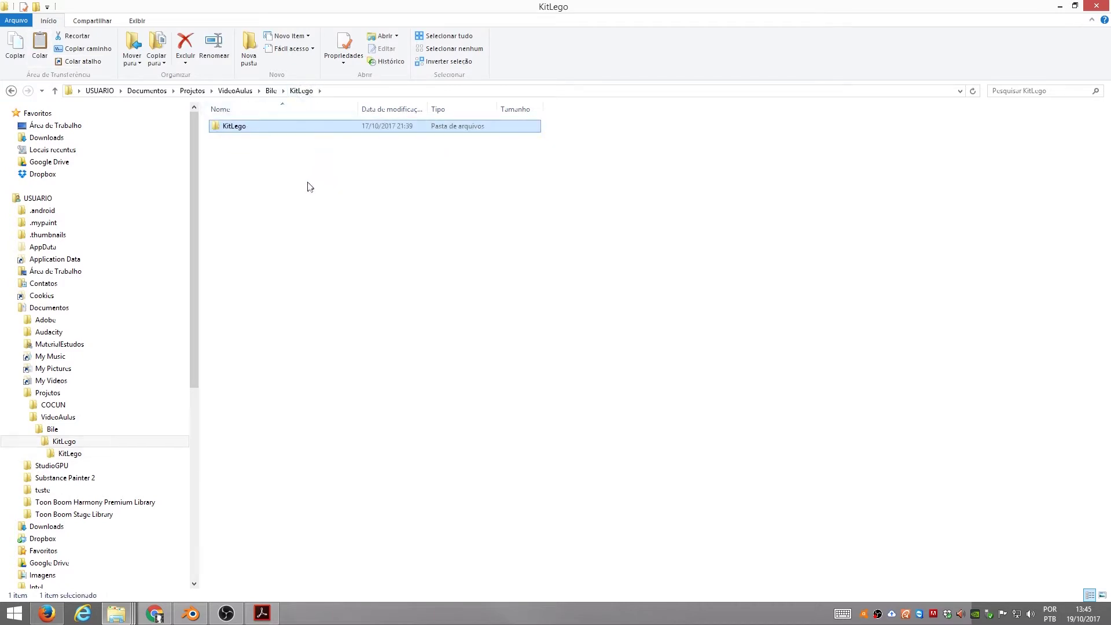
{"action": "left_click", "coordinate": [249, 50]}
{"action": "type", "text": "Supoer"}
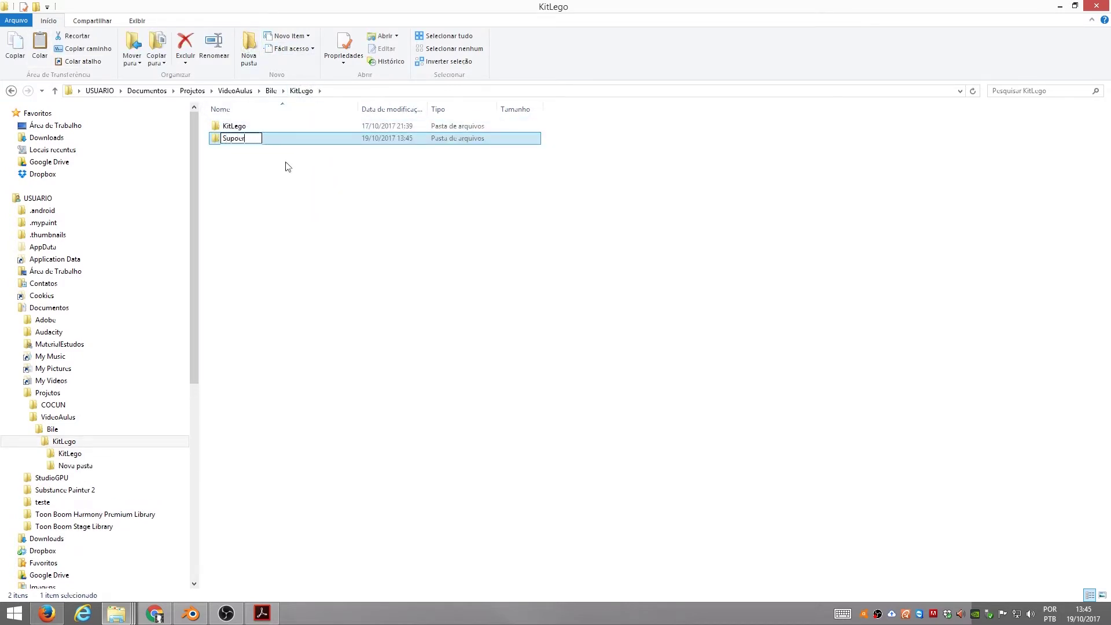
{"action": "key", "text": "BackSpace"}
{"action": "key", "text": "BackSpace"}
{"action": "type", "text": "Lego"}
{"action": "key", "text": "Return"}
{"action": "key", "text": "Return"}
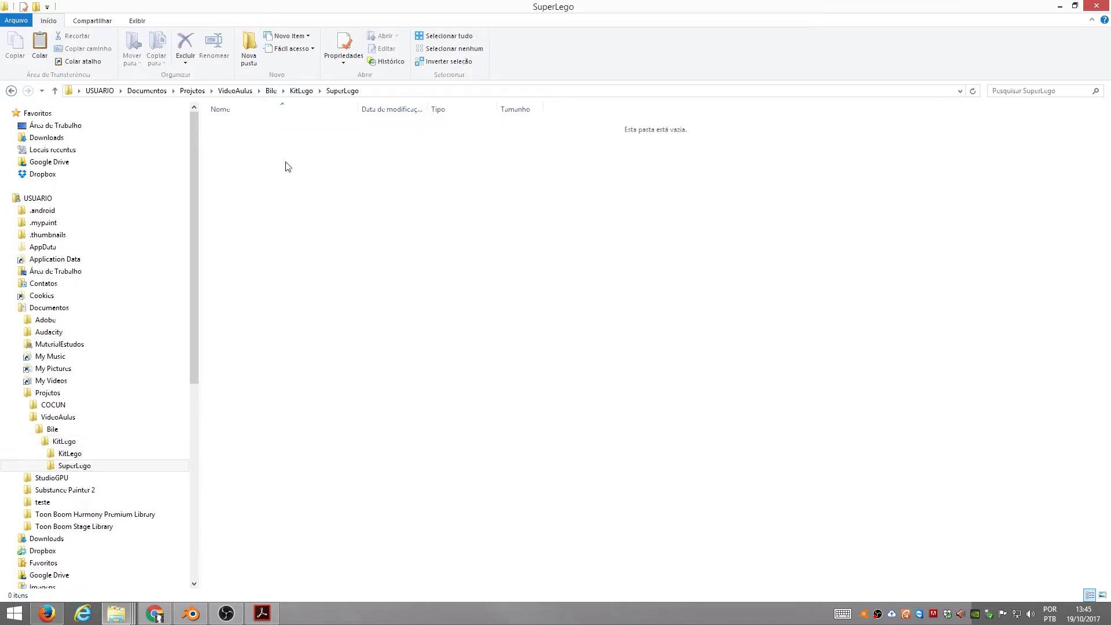
{"action": "key", "text": "ctrl+v"}
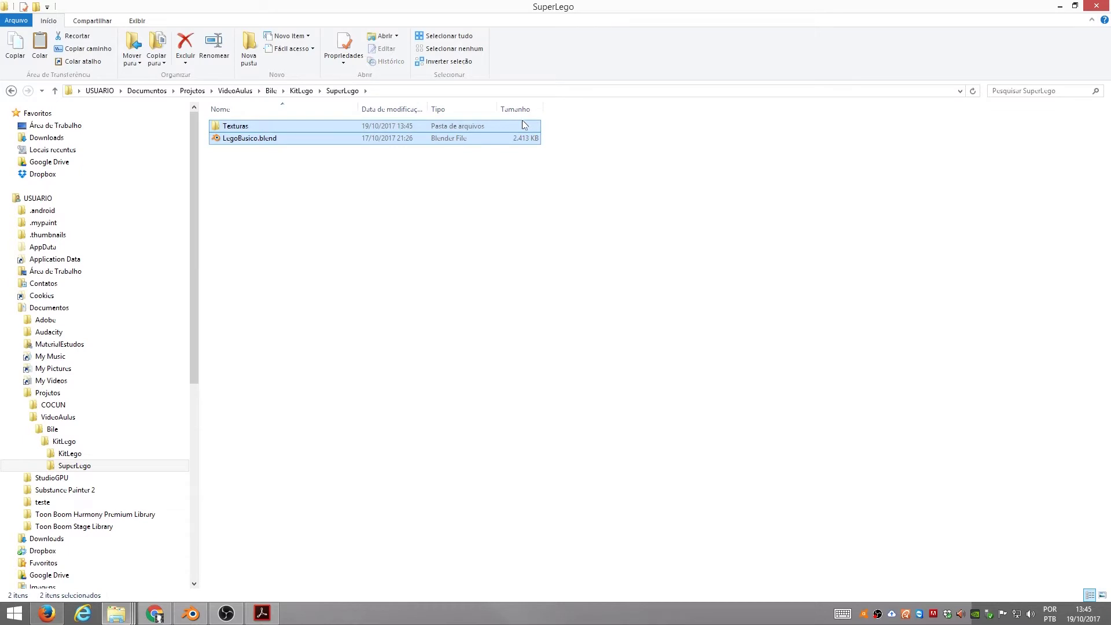
{"action": "left_click", "coordinate": [262, 186]}
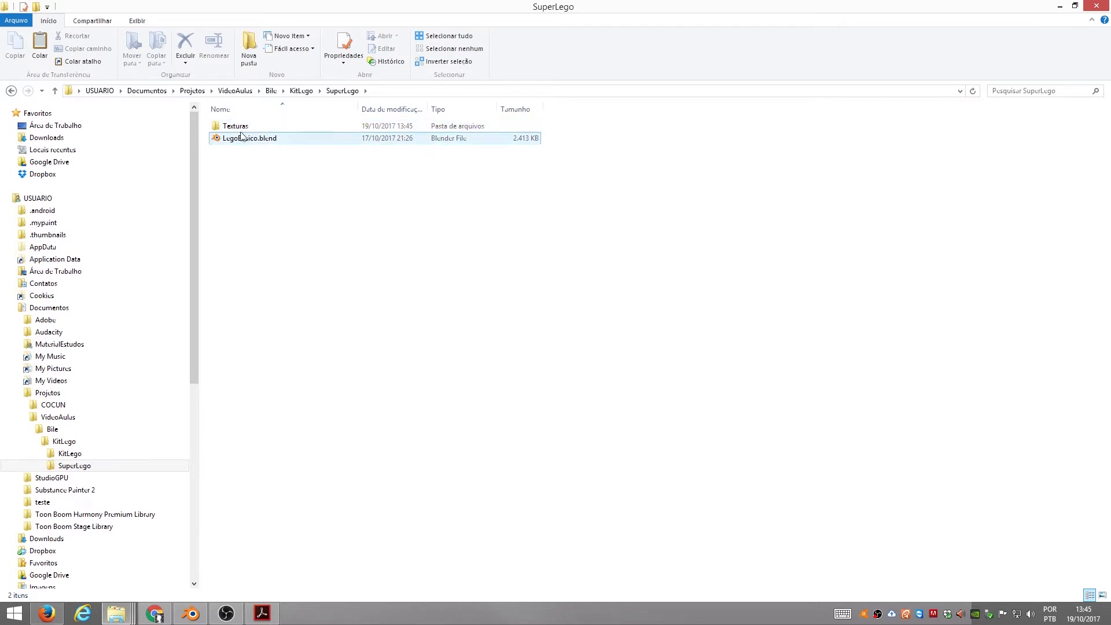
Step: Rename the copied LegoBasico.blend to SuperLego.blend
{"action": "left_click", "coordinate": [243, 125]}
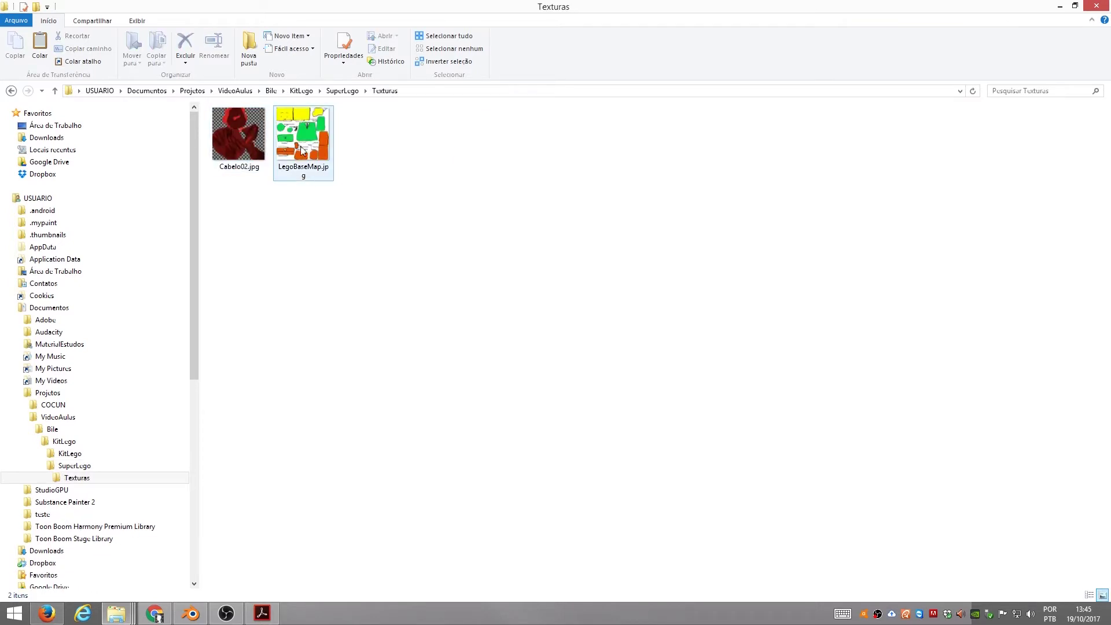
{"action": "left_click", "coordinate": [342, 90]}
{"action": "left_click", "coordinate": [272, 139]}
{"action": "key", "text": "F2"}
{"action": "type", "text": "SuperLego"}
{"action": "key", "text": "Return"}
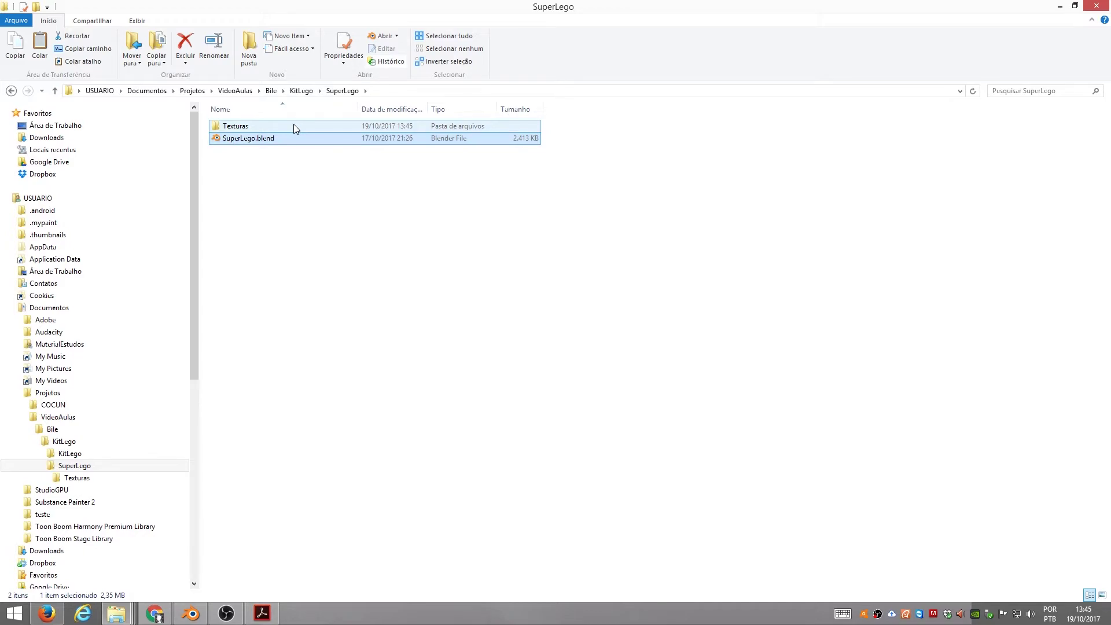
{"action": "key", "text": "alt+Tab"}
{"action": "key", "text": "ctrl+o"}
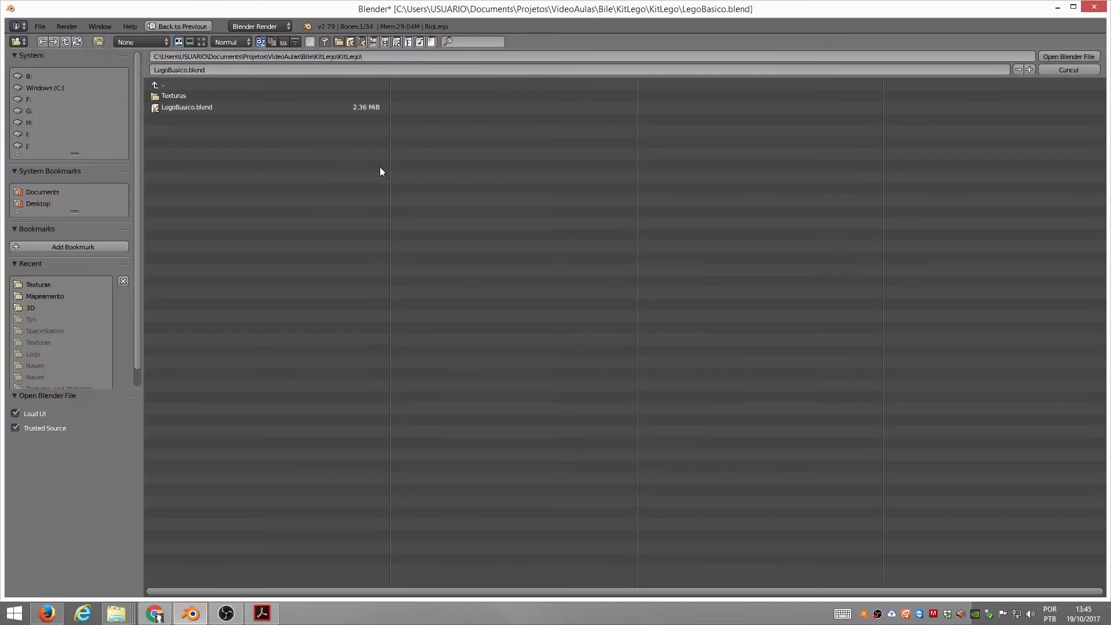
Step: Open SuperLego.blend from the KitLego\SuperLego folder
{"action": "left_click", "coordinate": [192, 86]}
{"action": "left_click", "coordinate": [175, 108]}
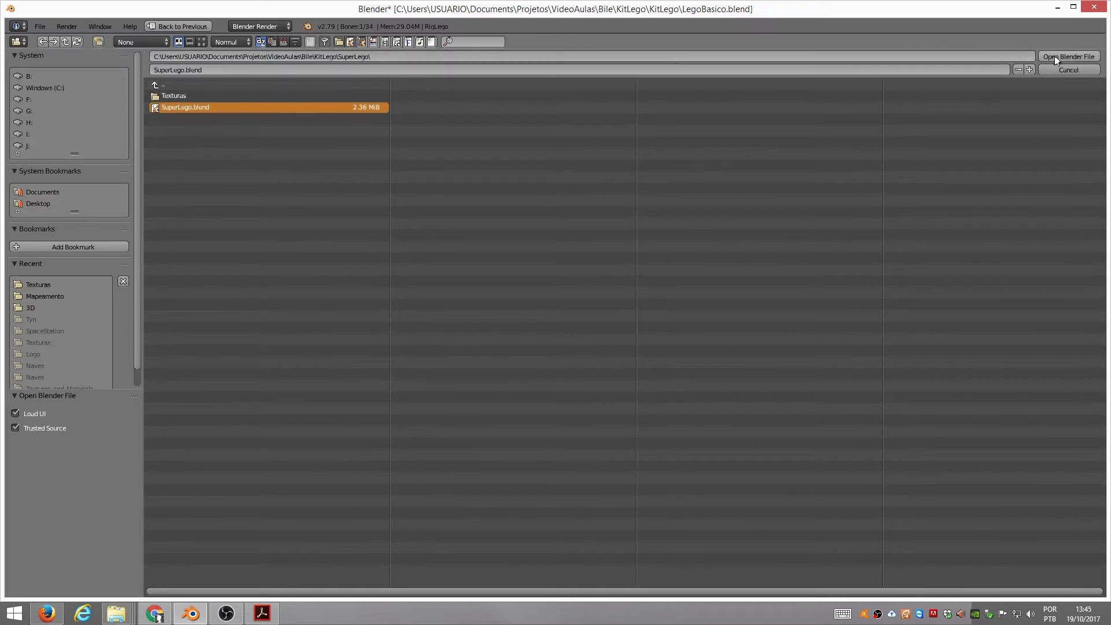
{"action": "left_click", "coordinate": [1053, 58]}
{"action": "scroll", "coordinate": [488, 299], "scroll_direction": "up", "scroll_amount": 1}
Step: Select the body mesh and head bone, then put the rig back into Pose Mode
{"action": "right_click", "coordinate": [438, 197]}
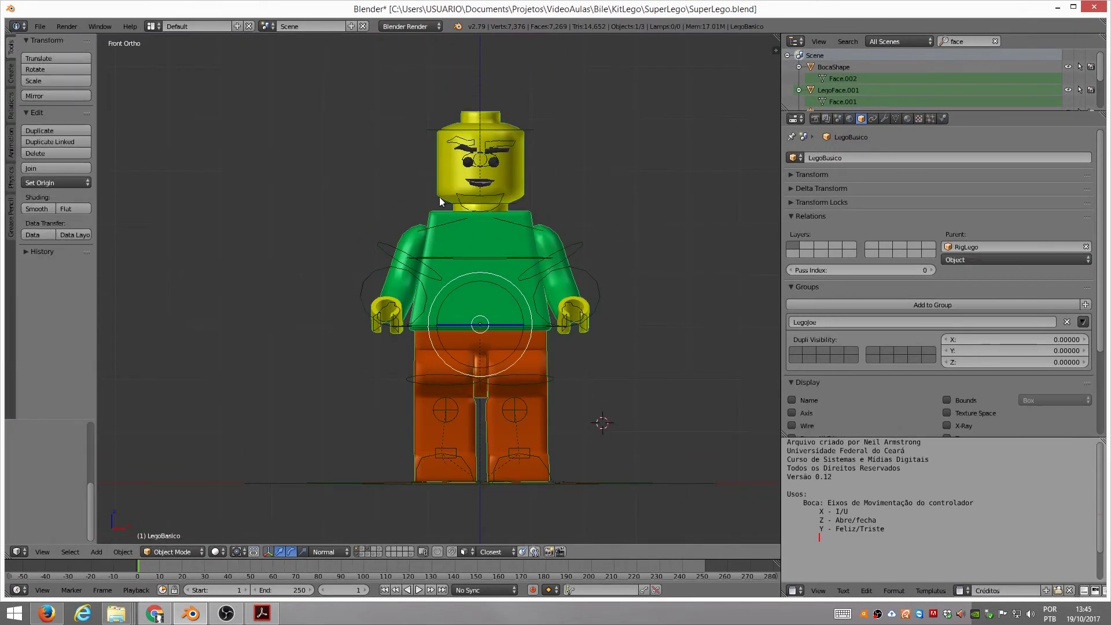
{"action": "right_click", "coordinate": [530, 132]}
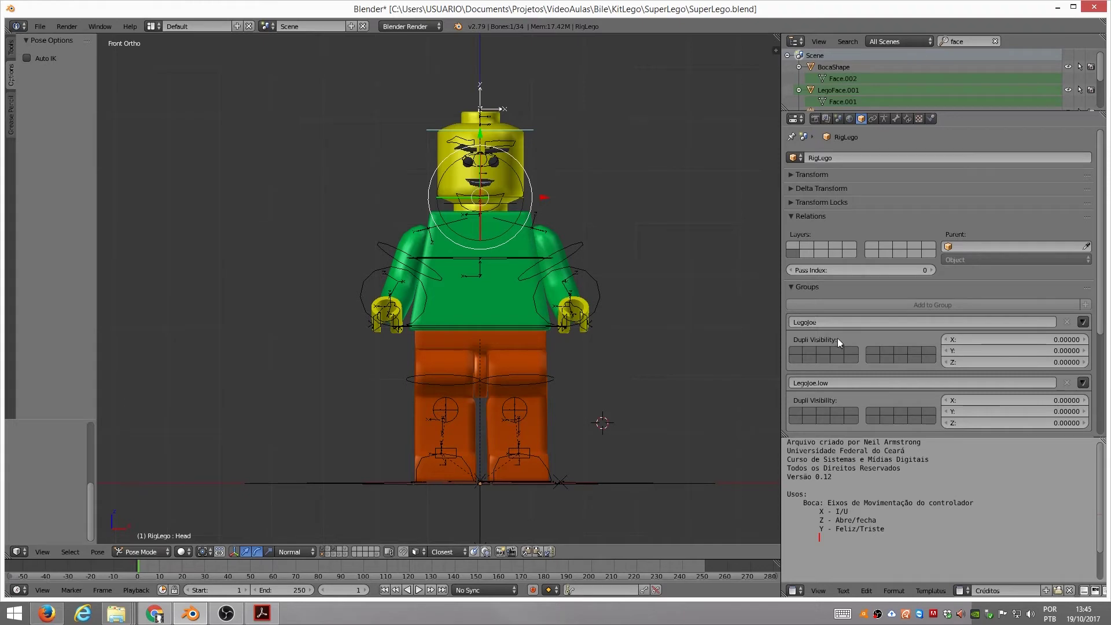
{"action": "scroll", "coordinate": [838, 338], "scroll_direction": "down", "scroll_amount": 3}
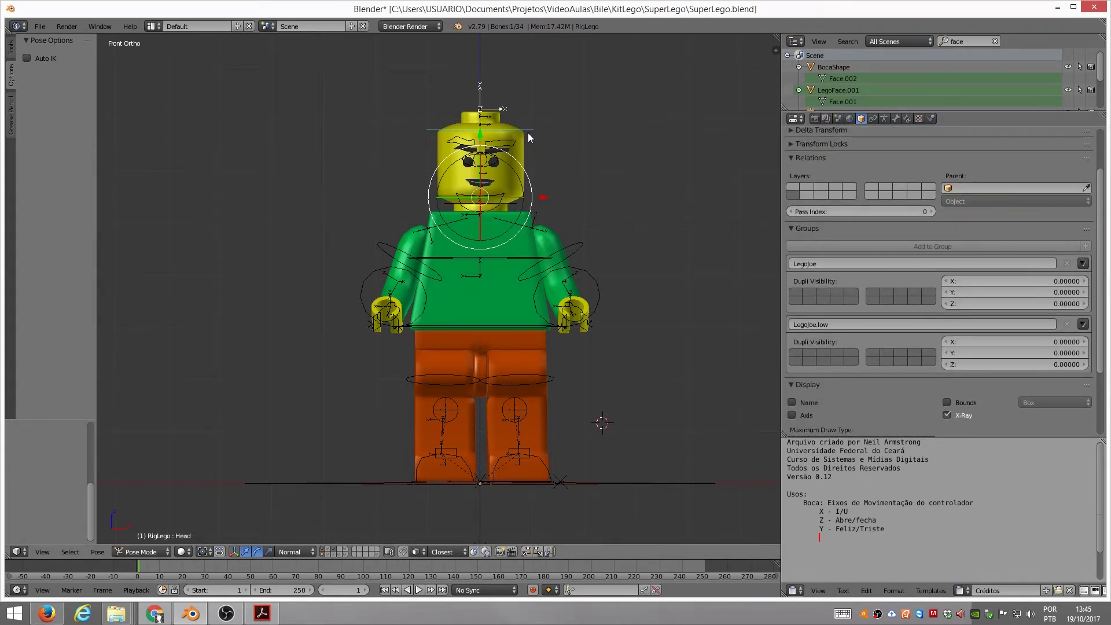
{"action": "key", "text": "ctrl+Tab"}
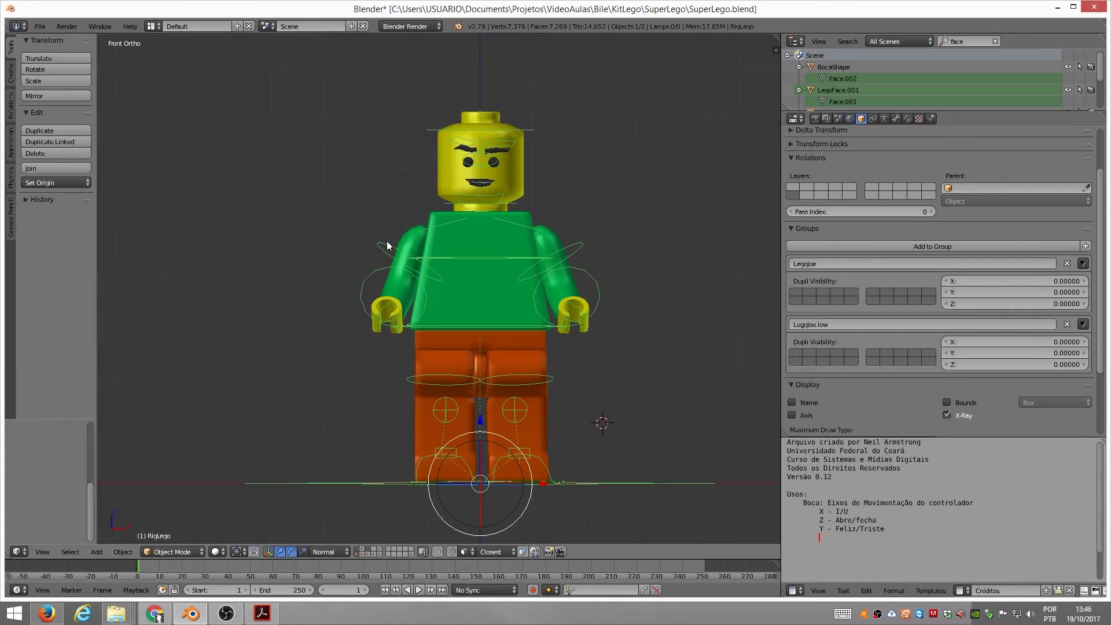
{"action": "left_click", "coordinate": [182, 553]}
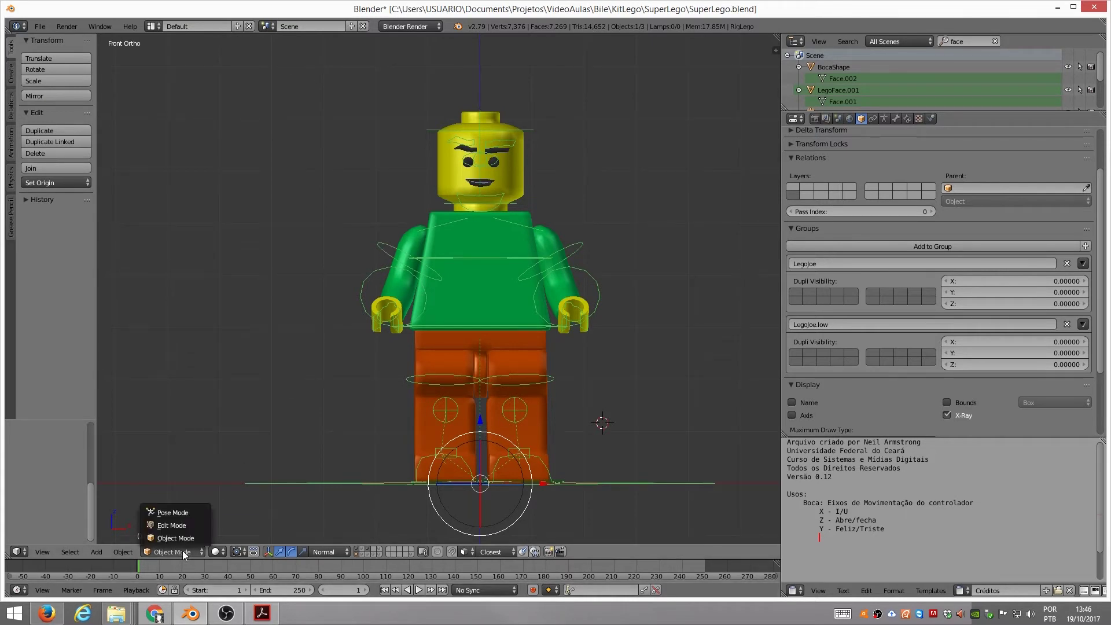
{"action": "left_click", "coordinate": [185, 512]}
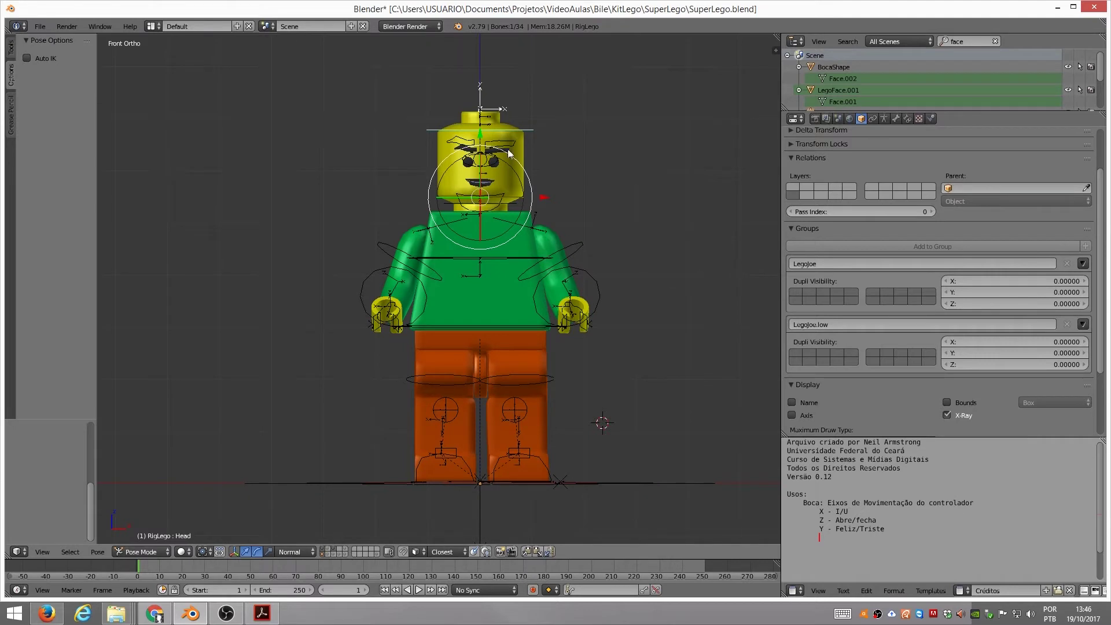
Step: Switch to Object Mode, show the proxy layer and isolate the low-poly mesh for comparison
{"action": "left_click", "coordinate": [155, 552]}
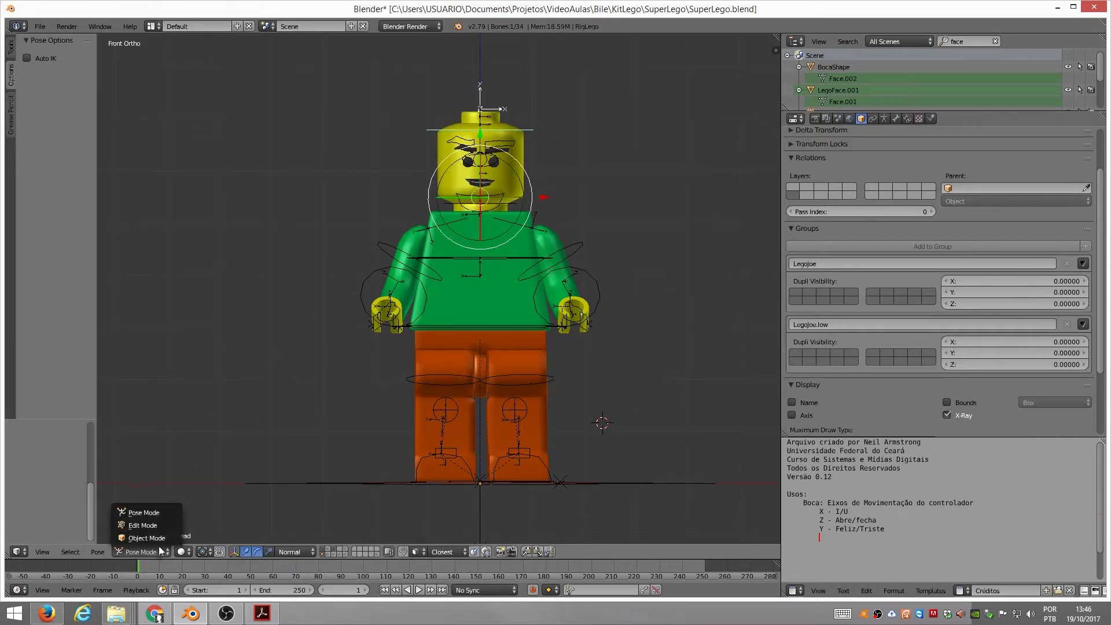
{"action": "left_click", "coordinate": [154, 538]}
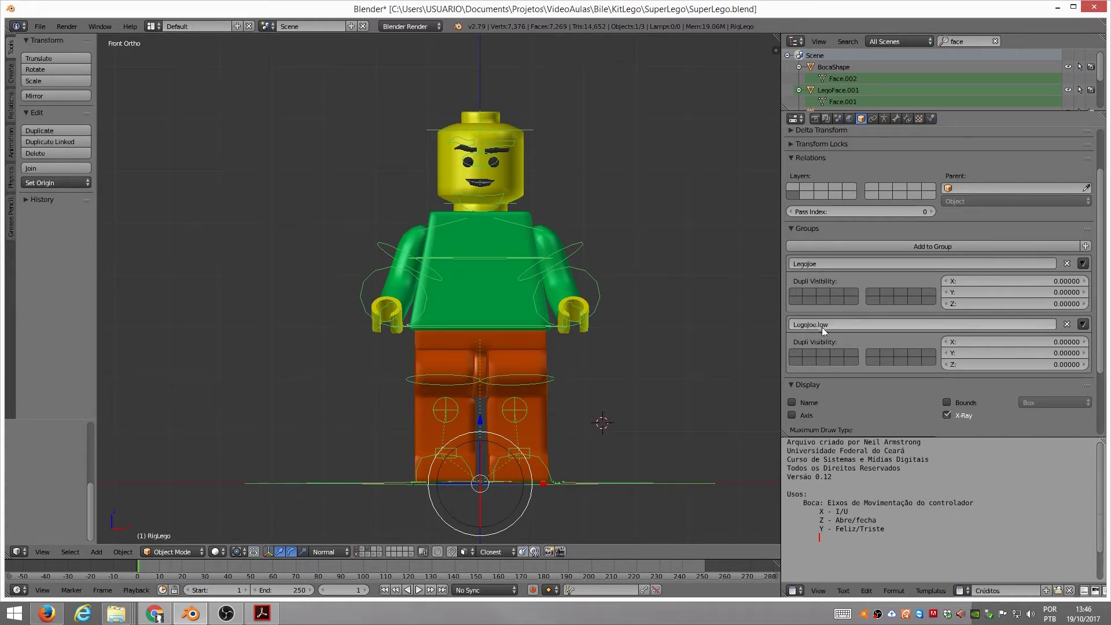
{"action": "right_click", "coordinate": [523, 188]}
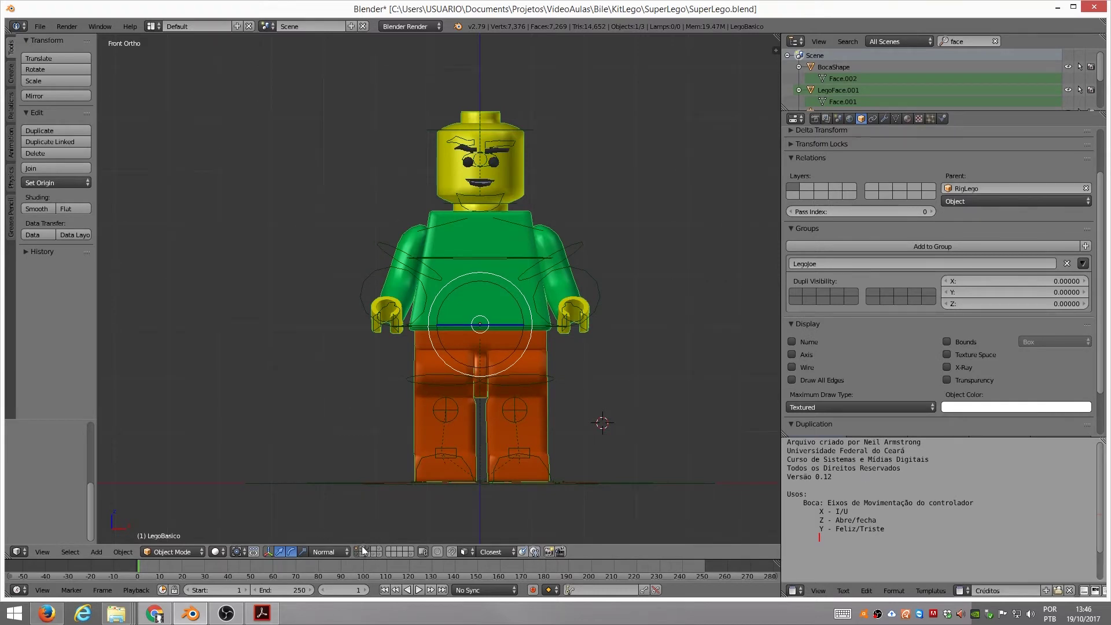
{"action": "left_click", "coordinate": [362, 546]}
{"action": "right_click", "coordinate": [521, 189]}
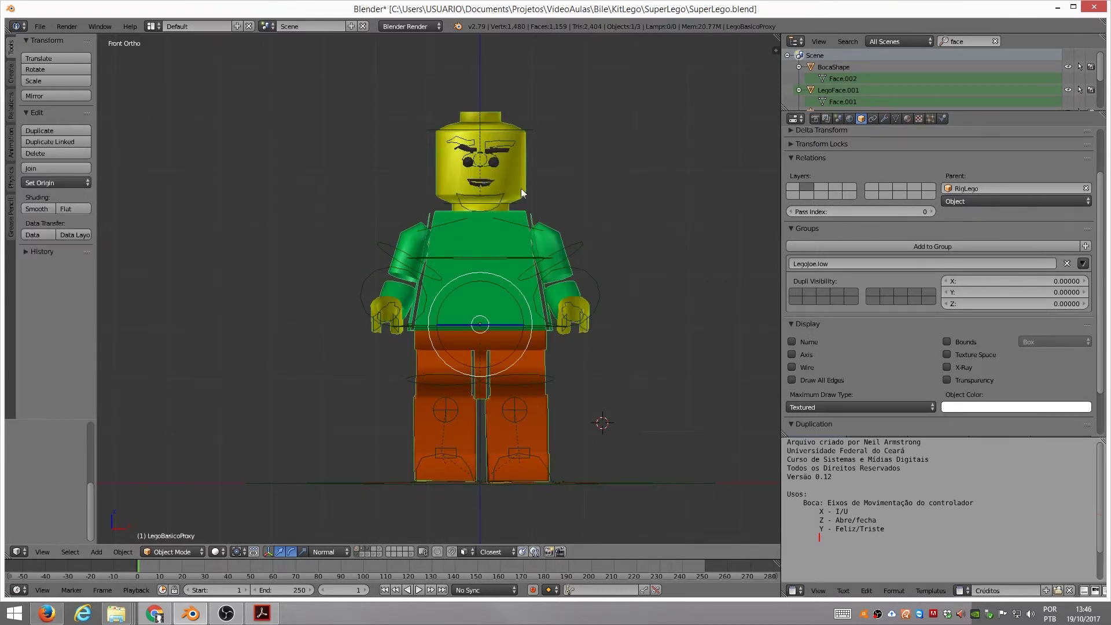
{"action": "key", "text": "shift+h"}
{"action": "middle_click_drag", "start_coordinate": [519, 189], "coordinate": [564, 206]}
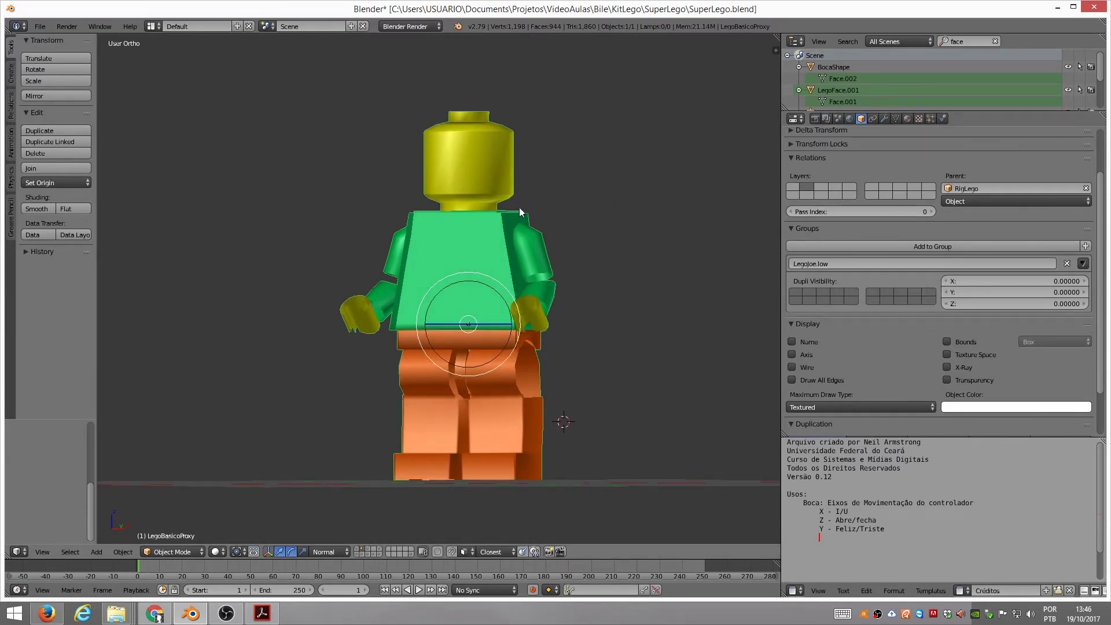
{"action": "key", "text": "ctrl+z"}
{"action": "key", "text": "ctrl+z"}
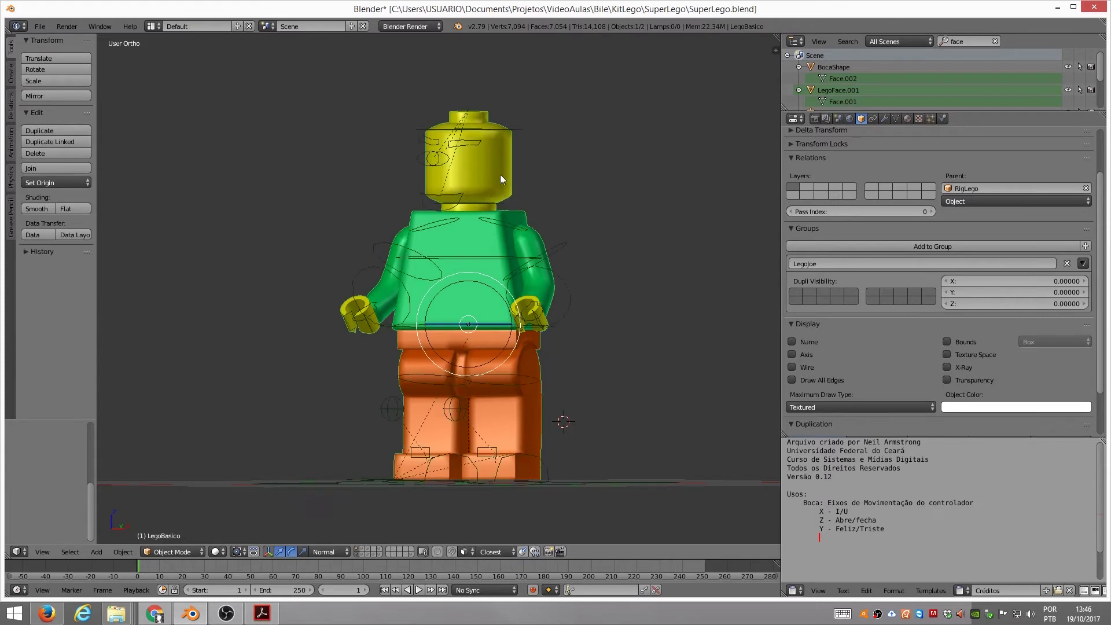
{"action": "right_click", "coordinate": [522, 130]}
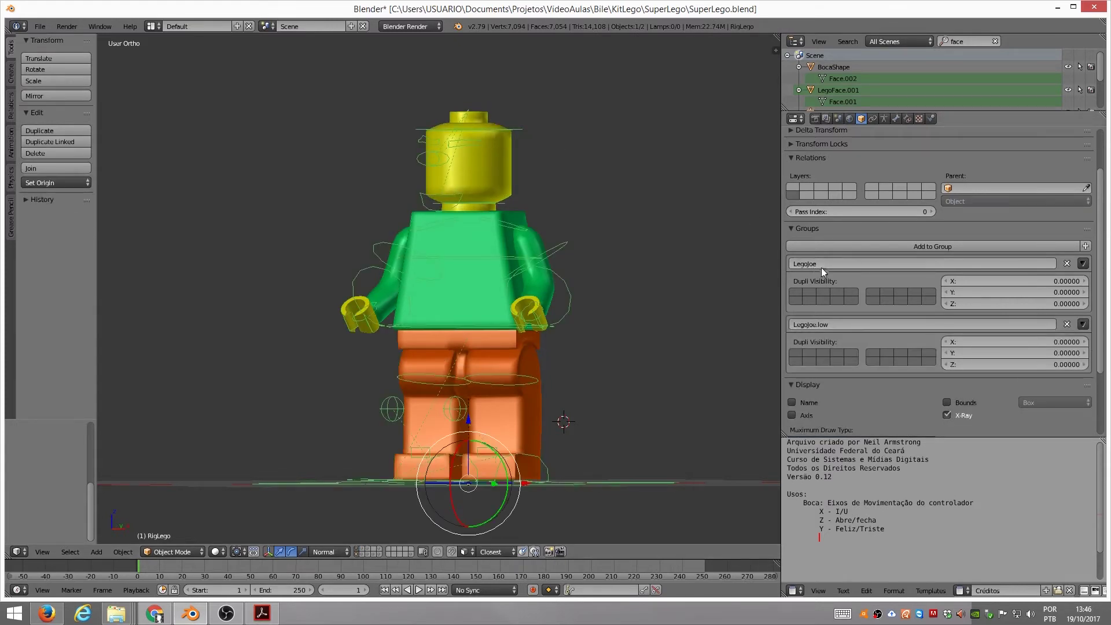
Step: Rename group LegoJoe to SuperLego and LegoJoe.low to SuperLego.low
{"action": "type", "text": "Super"}
{"action": "key", "text": "Return"}
{"action": "double_click", "coordinate": [837, 259]}
{"action": "left_click_drag", "start_coordinate": [816, 265], "coordinate": [748, 255]}
{"action": "type", "text": "Su"}
{"action": "key", "text": "Return"}
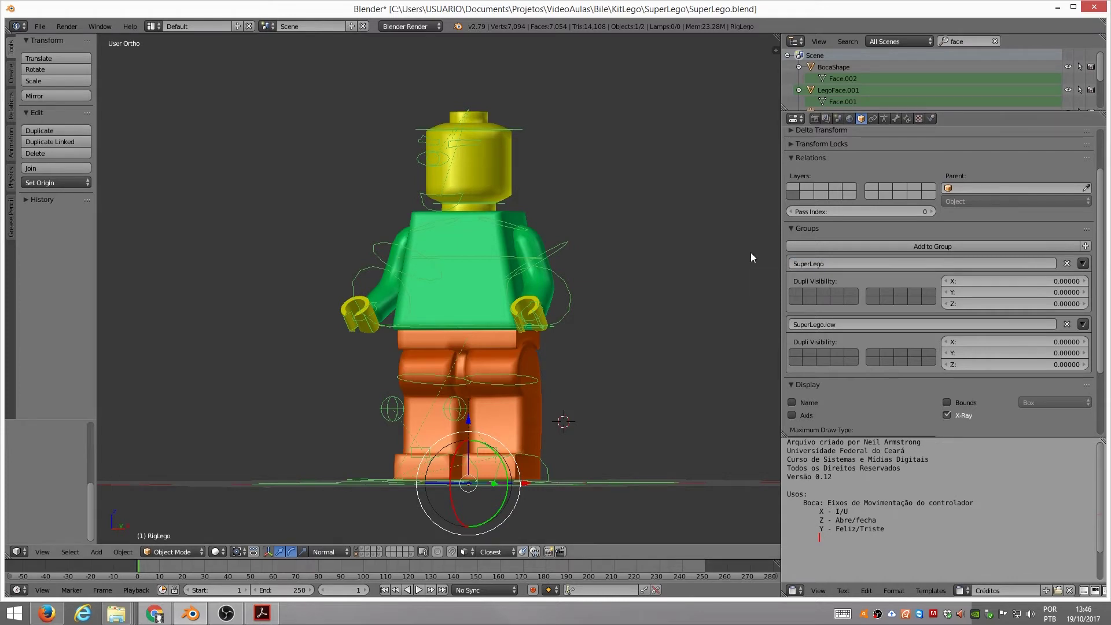
Step: Select the body mesh and run a quick F12 test render
{"action": "right_click", "coordinate": [506, 147]}
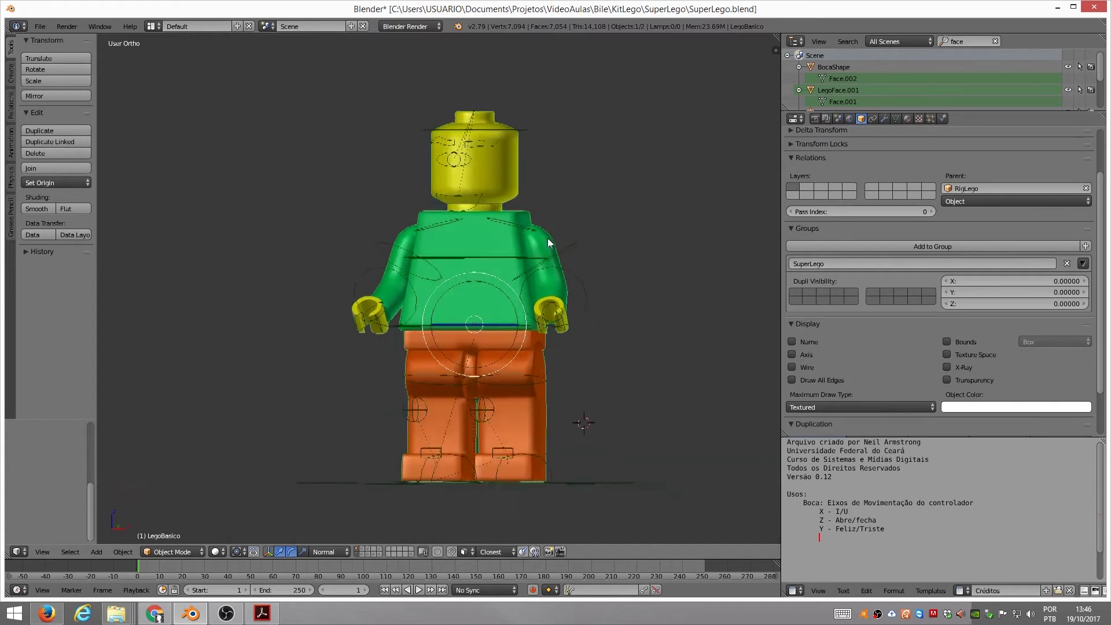
{"action": "key", "text": "F12"}
{"action": "key", "text": "Escape"}
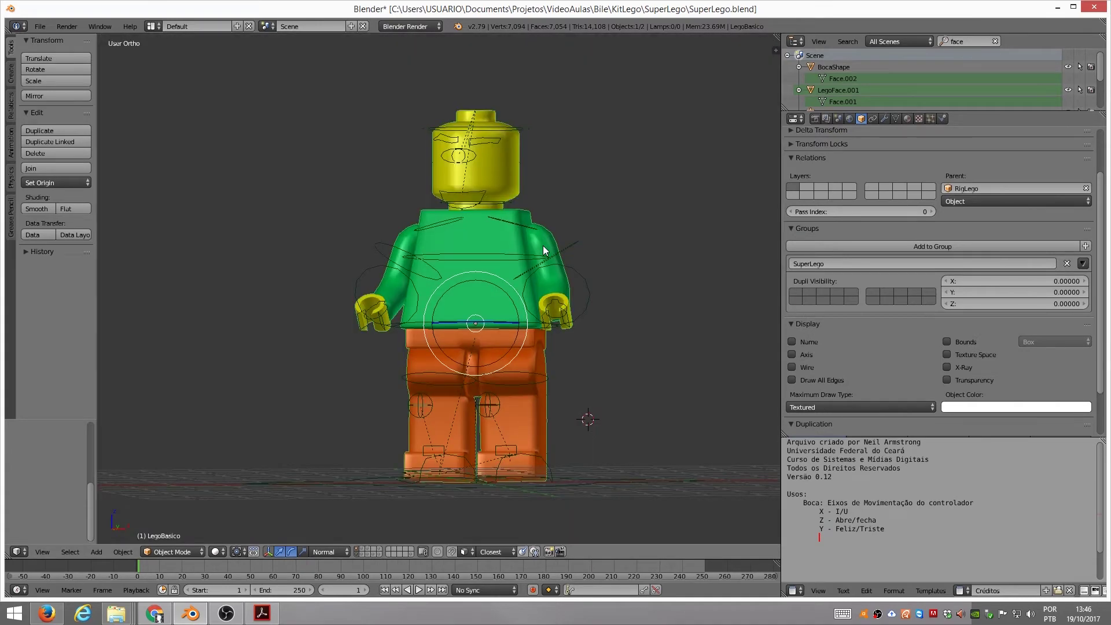
Step: Enable the lamp, camera and face layers and check an F12 render of the minifigure
{"action": "left_click", "coordinate": [378, 551], "text": "shift"}
{"action": "key", "text": "F12"}
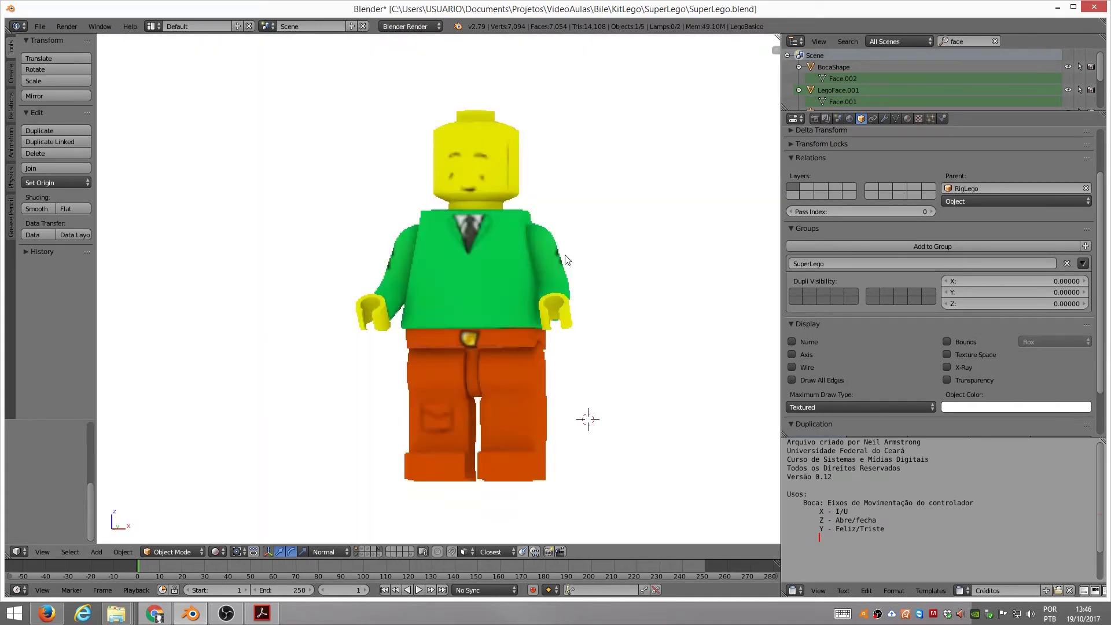
{"action": "left_click", "coordinate": [368, 554], "text": "shift"}
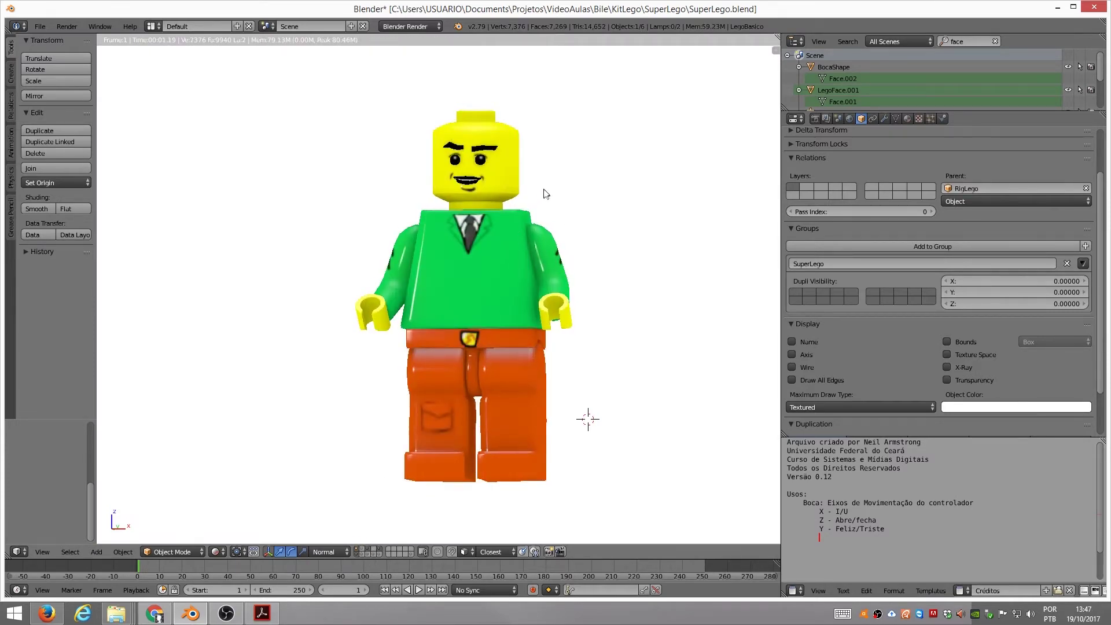
{"action": "key", "text": "Escape"}
{"action": "mouse_move", "coordinate": [518, 241]}
{"action": "middle_mouse_down"}
{"action": "mouse_move", "coordinate": [534, 245]}
{"action": "mouse_move", "coordinate": [536, 230]}
{"action": "mouse_move", "coordinate": [518, 203]}
{"action": "middle_mouse_up"}
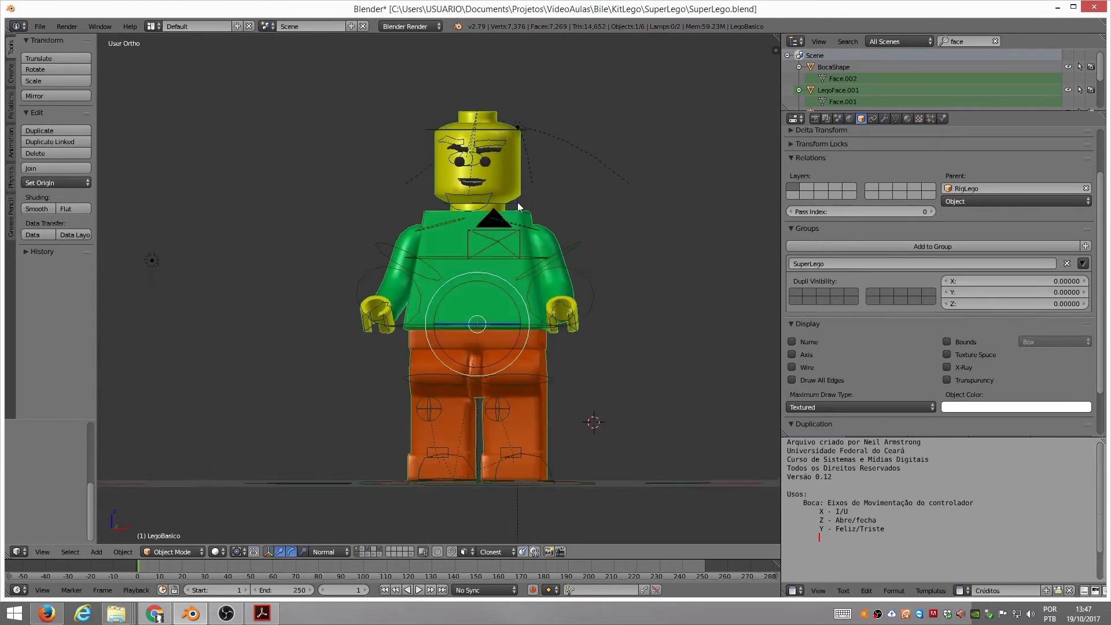
{"action": "left_click", "coordinate": [155, 27]}
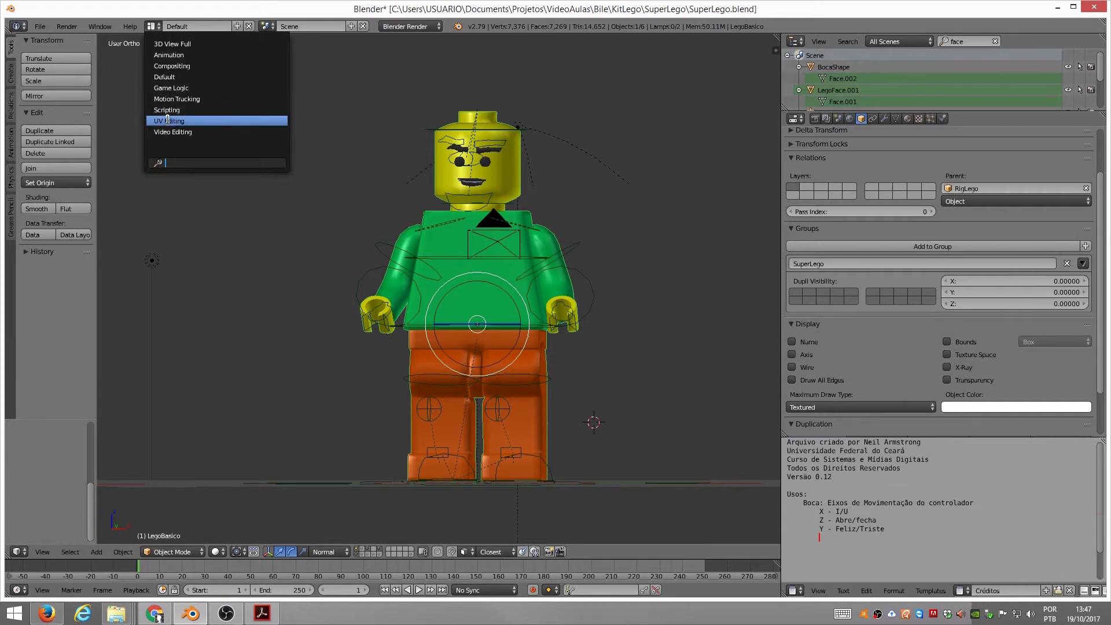
Step: Switch to the UV Editing layout showing LegoMap and put the figure in Texture Paint mode
{"action": "left_click", "coordinate": [167, 120]}
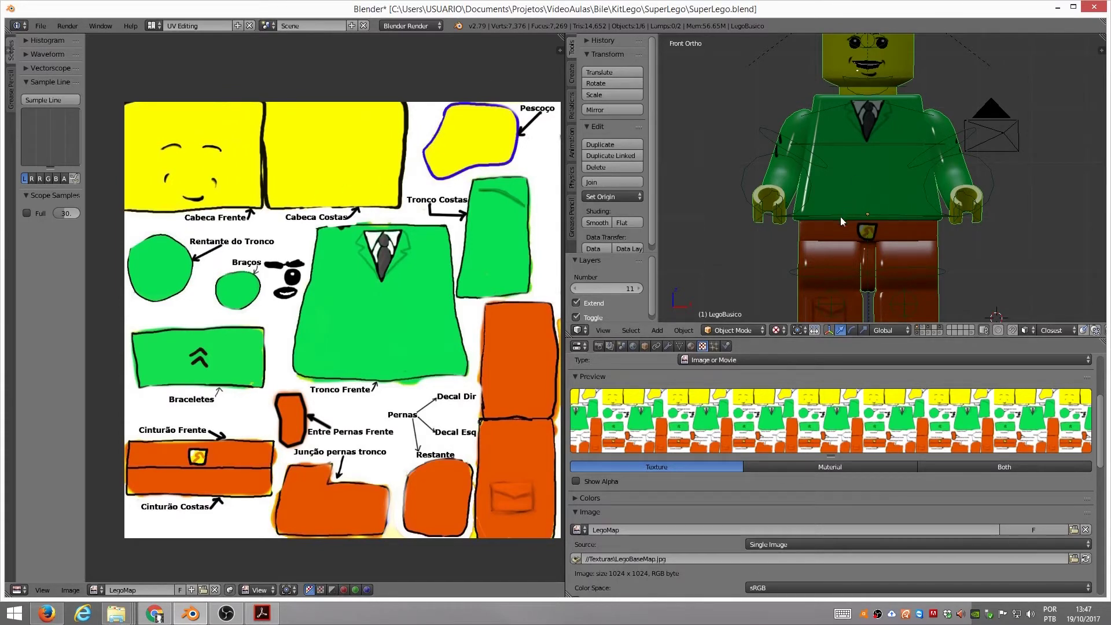
{"action": "scroll", "coordinate": [847, 194], "scroll_direction": "down", "scroll_amount": 3}
{"action": "scroll", "coordinate": [863, 190], "scroll_direction": "up", "scroll_amount": 3}
{"action": "scroll", "coordinate": [865, 195], "scroll_direction": "up", "scroll_amount": 1}
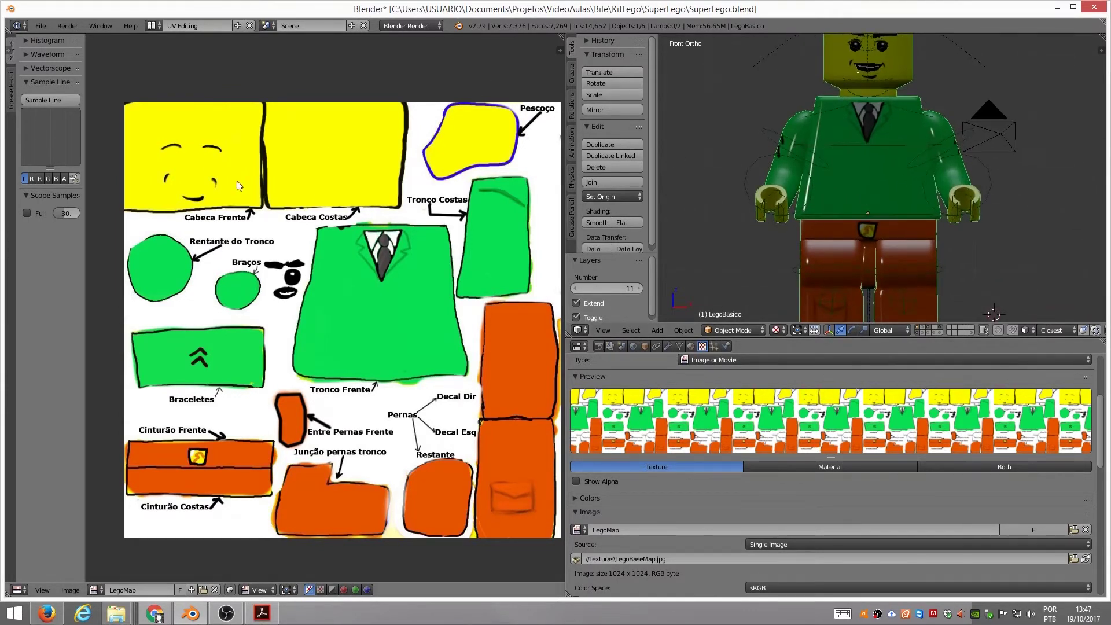
{"action": "scroll", "coordinate": [842, 203], "scroll_direction": "down", "scroll_amount": 2}
{"action": "scroll", "coordinate": [863, 188], "scroll_direction": "up", "scroll_amount": 2}
{"action": "scroll", "coordinate": [871, 188], "scroll_direction": "down", "scroll_amount": 1}
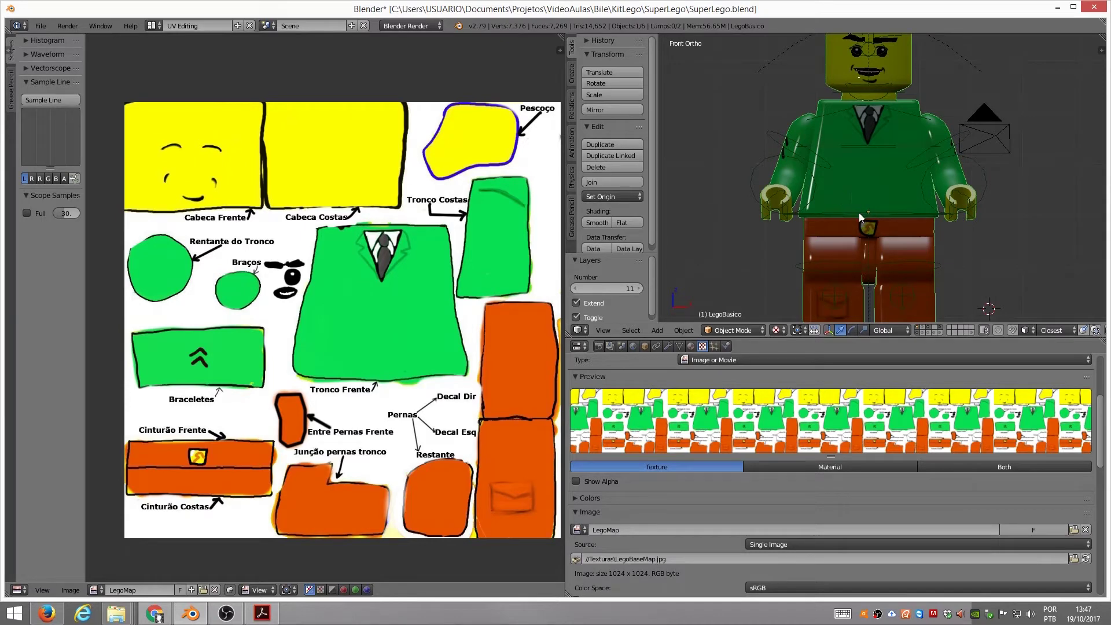
{"action": "left_click", "coordinate": [729, 330]}
{"action": "left_click", "coordinate": [750, 255]}
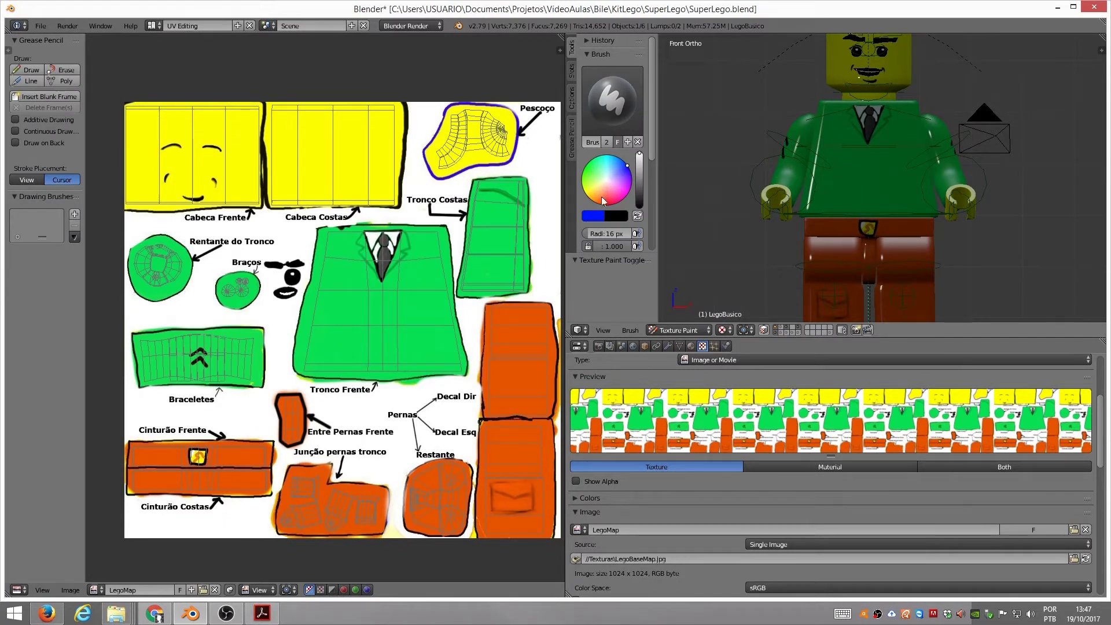
Step: Adjust the blue shade, enable Paint mode in the image editor, and set a 27 px brush
{"action": "left_click", "coordinate": [625, 162]}
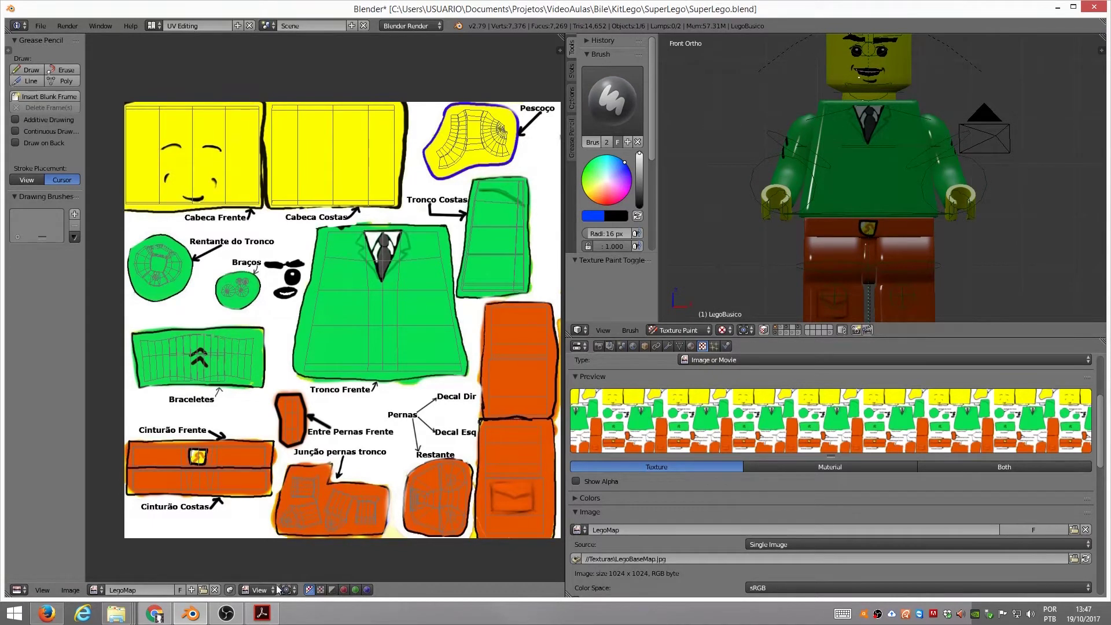
{"action": "left_click", "coordinate": [255, 590]}
{"action": "left_click", "coordinate": [257, 567]}
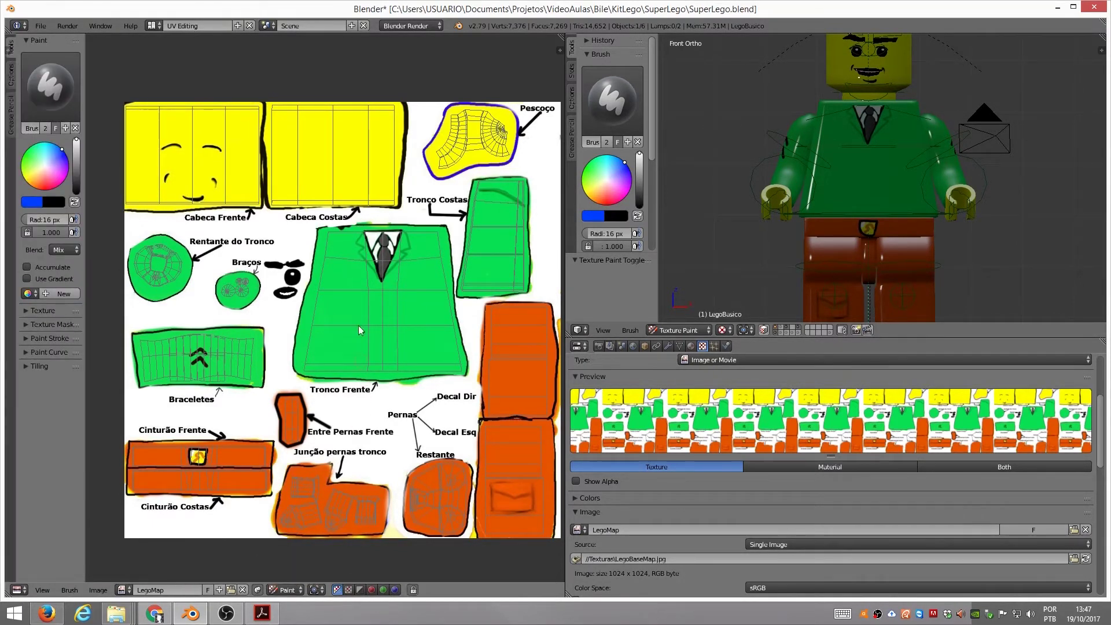
{"action": "key", "text": "f"}
{"action": "left_click", "coordinate": [346, 253]}
Step: Paint Tronco Frente and Tronco Costas blue on the front and back of the torso
{"action": "mouse_move", "coordinate": [336, 233]}
{"action": "left_mouse_down"}
{"action": "mouse_move", "coordinate": [331, 259]}
{"action": "mouse_move", "coordinate": [446, 340]}
{"action": "left_mouse_up"}
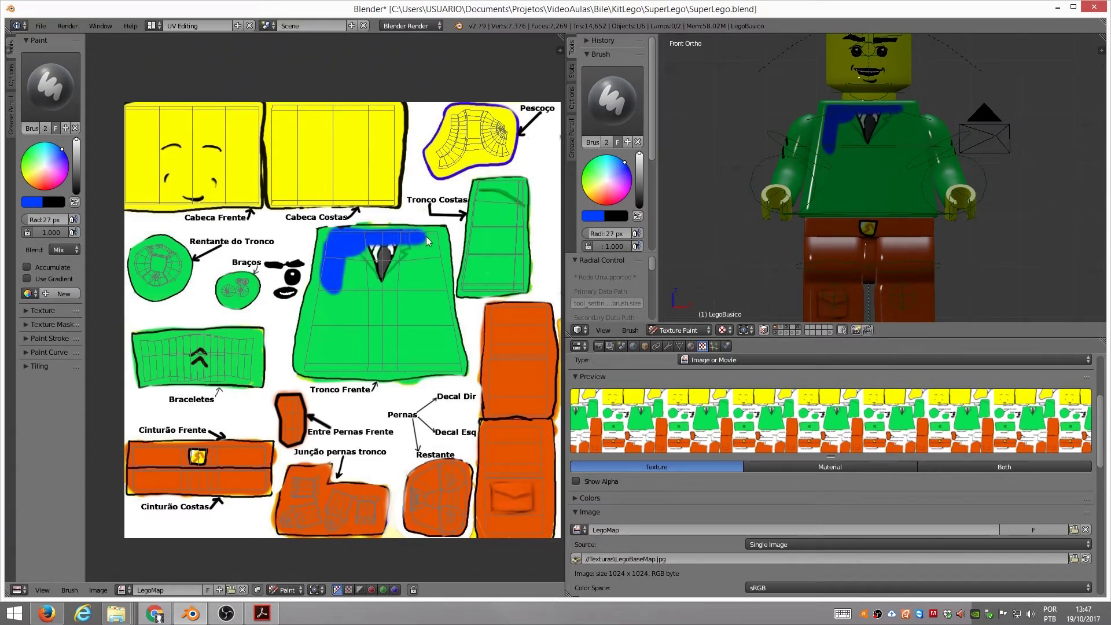
{"action": "mouse_move", "coordinate": [833, 173]}
{"action": "left_mouse_down"}
{"action": "mouse_move", "coordinate": [870, 125]}
{"action": "mouse_move", "coordinate": [807, 185]}
{"action": "mouse_move", "coordinate": [795, 142]}
{"action": "mouse_move", "coordinate": [892, 141]}
{"action": "mouse_move", "coordinate": [920, 117]}
{"action": "left_mouse_up"}
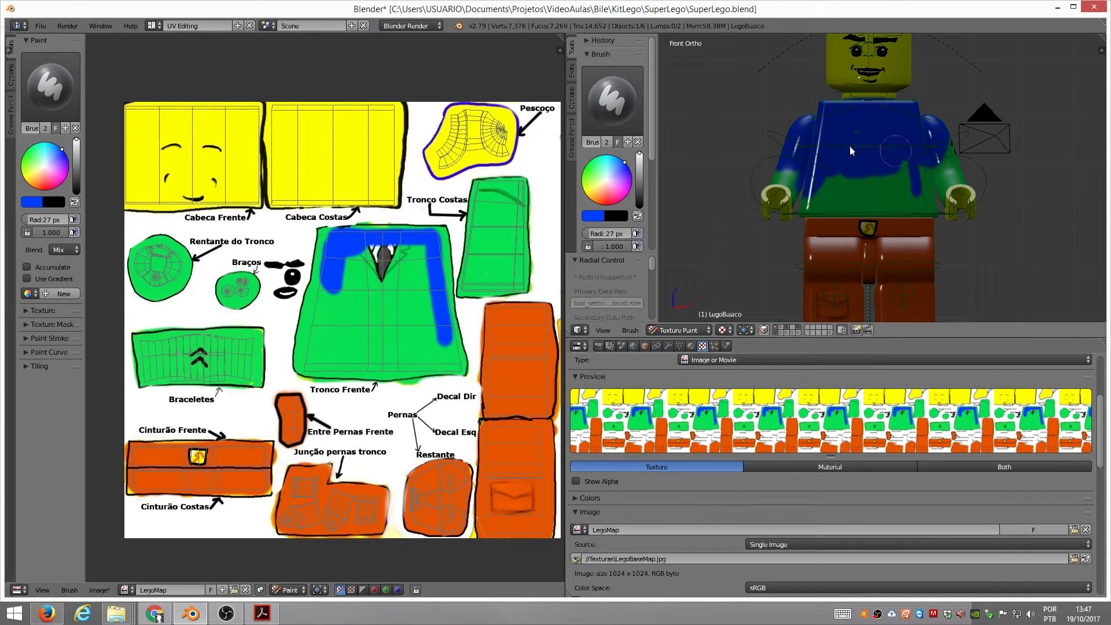
{"action": "mouse_move", "coordinate": [783, 170]}
{"action": "middle_mouse_down"}
{"action": "mouse_move", "coordinate": [964, 183]}
{"action": "mouse_move", "coordinate": [849, 167]}
{"action": "mouse_move", "coordinate": [936, 172]}
{"action": "mouse_move", "coordinate": [938, 140]}
{"action": "middle_mouse_up"}
{"action": "left_click_drag", "start_coordinate": [938, 140], "coordinate": [892, 139]}
{"action": "mouse_move", "coordinate": [480, 194]}
{"action": "left_mouse_down"}
{"action": "mouse_move", "coordinate": [463, 298]}
{"action": "mouse_move", "coordinate": [518, 292]}
{"action": "mouse_move", "coordinate": [533, 198]}
{"action": "mouse_move", "coordinate": [473, 278]}
{"action": "mouse_move", "coordinate": [518, 222]}
{"action": "mouse_move", "coordinate": [498, 278]}
{"action": "left_mouse_up"}
{"action": "left_click_drag", "start_coordinate": [317, 228], "coordinate": [461, 366]}
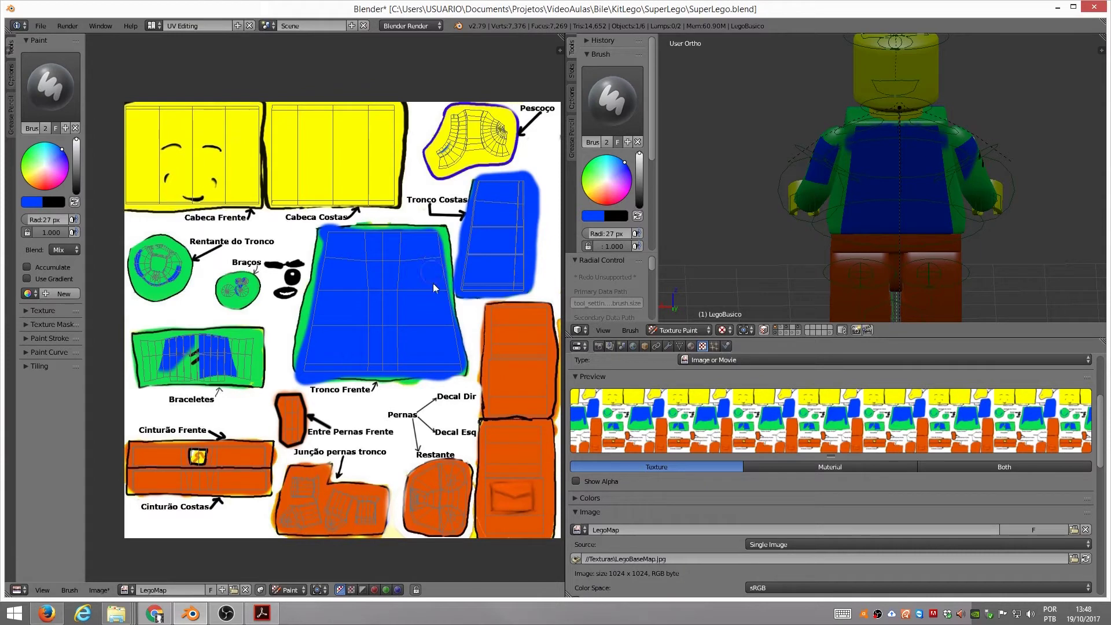
Step: Paint blue patches over both knees and the Restante area
{"action": "left_click_drag", "start_coordinate": [922, 291], "coordinate": [934, 286]}
{"action": "mouse_move", "coordinate": [435, 480]}
{"action": "left_mouse_down"}
{"action": "mouse_move", "coordinate": [462, 476]}
{"action": "mouse_move", "coordinate": [444, 476]}
{"action": "left_mouse_up"}
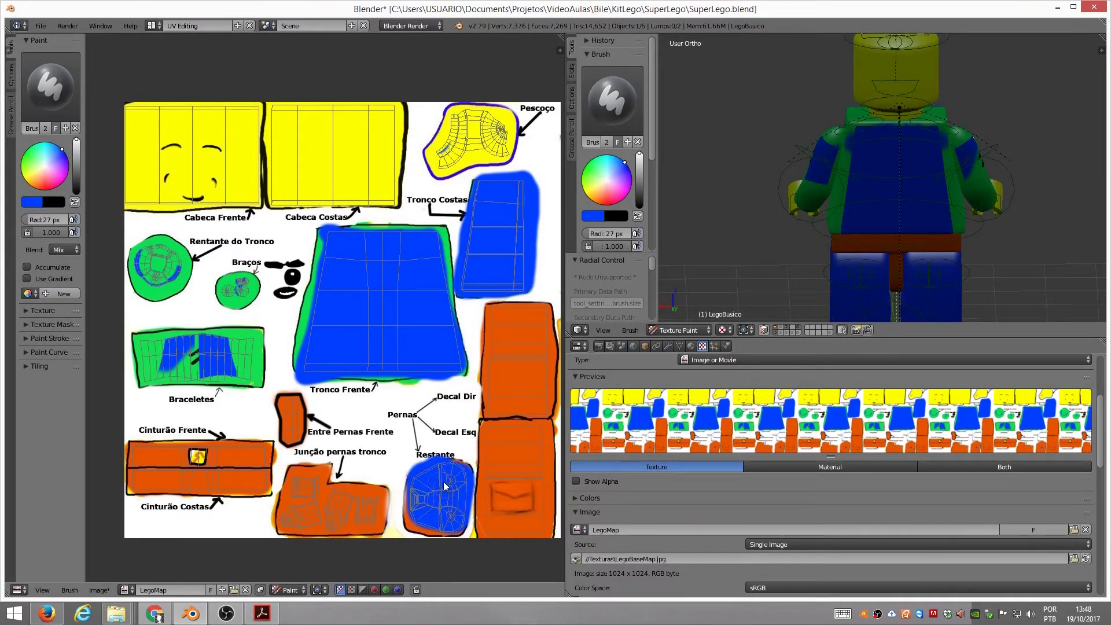
{"action": "middle_click_drag", "start_coordinate": [775, 299], "coordinate": [1053, 221]}
Step: Paint the Decal Dir and Decal Esq leg areas and the Braceletes blue
{"action": "left_click_drag", "start_coordinate": [897, 274], "coordinate": [953, 271]}
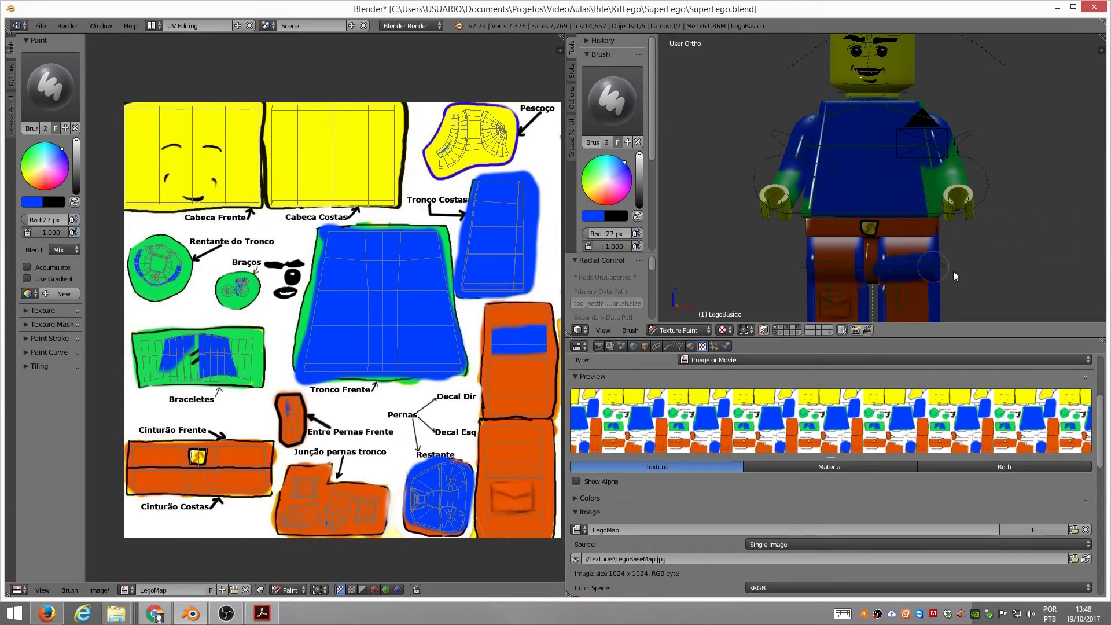
{"action": "mouse_move", "coordinate": [515, 312]}
{"action": "left_mouse_down"}
{"action": "mouse_move", "coordinate": [507, 335]}
{"action": "mouse_move", "coordinate": [530, 336]}
{"action": "left_mouse_up"}
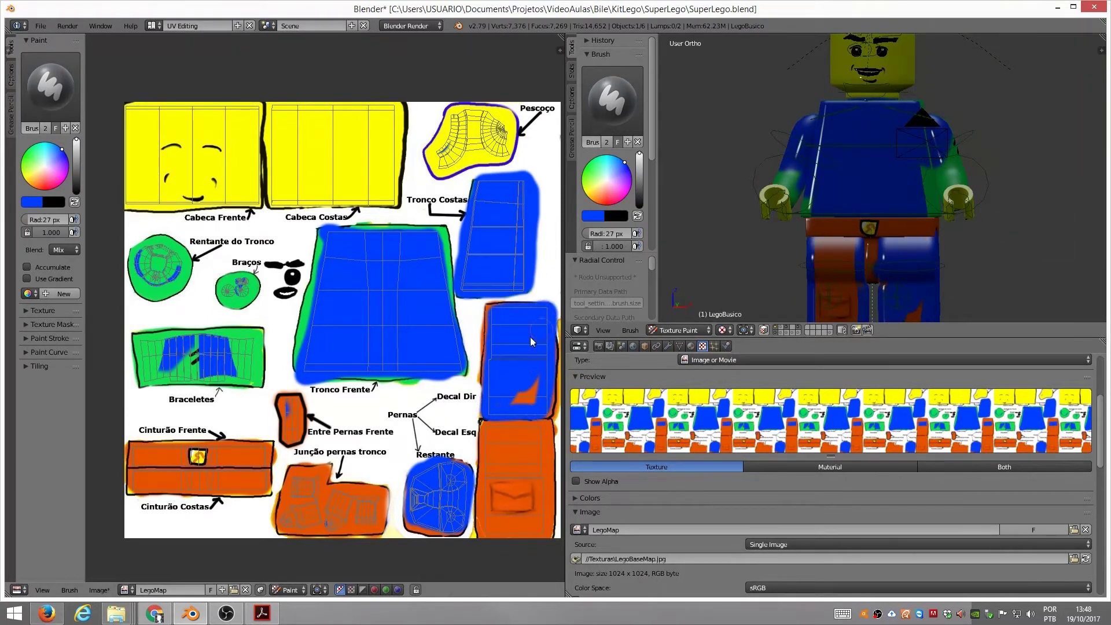
{"action": "mouse_move", "coordinate": [492, 446]}
{"action": "left_mouse_down"}
{"action": "mouse_move", "coordinate": [535, 450]}
{"action": "mouse_move", "coordinate": [509, 521]}
{"action": "mouse_move", "coordinate": [521, 492]}
{"action": "mouse_move", "coordinate": [539, 532]}
{"action": "left_mouse_up"}
{"action": "left_click_drag", "start_coordinate": [544, 475], "coordinate": [544, 509]}
{"action": "middle_click_drag", "start_coordinate": [868, 174], "coordinate": [880, 173]}
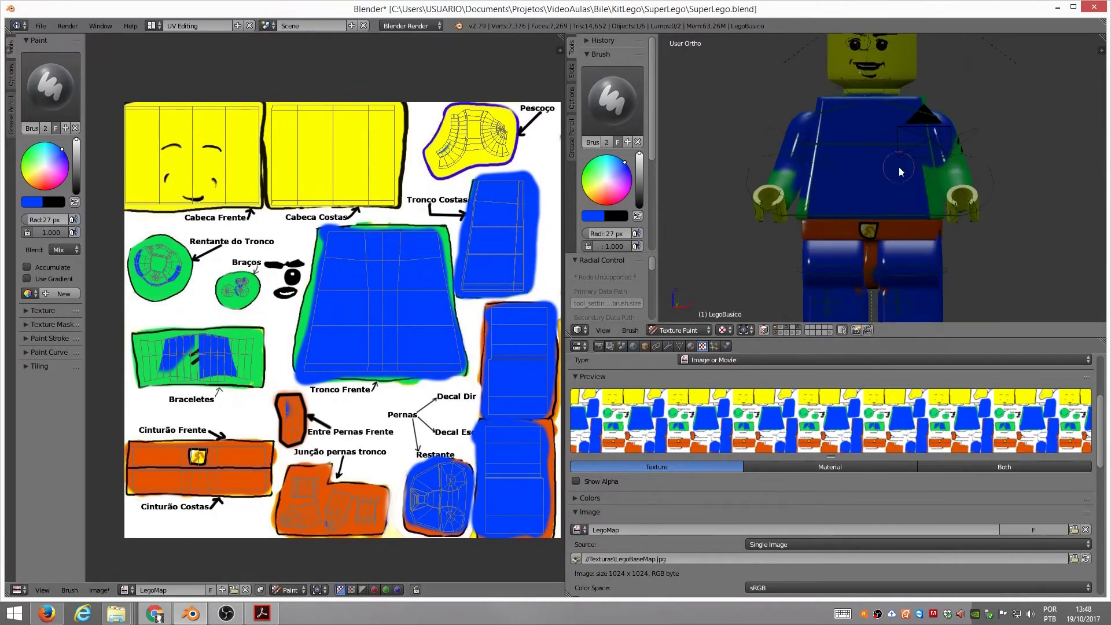
{"action": "left_click_drag", "start_coordinate": [139, 341], "coordinate": [254, 347]}
{"action": "left_click_drag", "start_coordinate": [174, 359], "coordinate": [246, 354]}
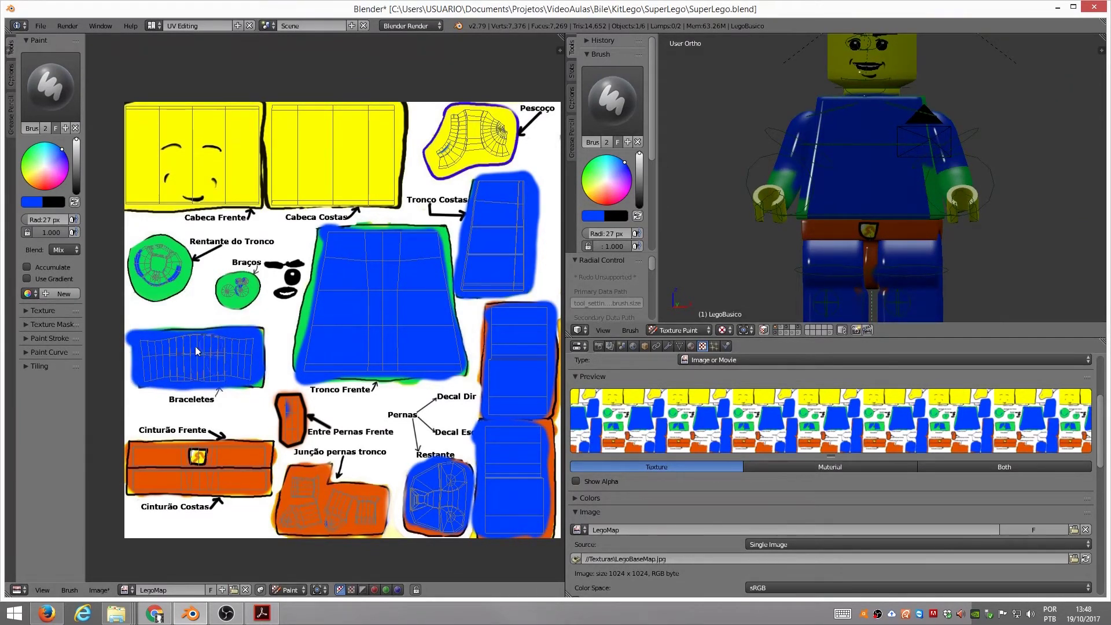
Step: Sample the orange and repaint the belt and buckle area orange
{"action": "key", "text": "s"}
{"action": "mouse_move", "coordinate": [191, 454]}
{"action": "left_mouse_down"}
{"action": "mouse_move", "coordinate": [196, 467]}
{"action": "mouse_move", "coordinate": [131, 463]}
{"action": "left_mouse_up"}
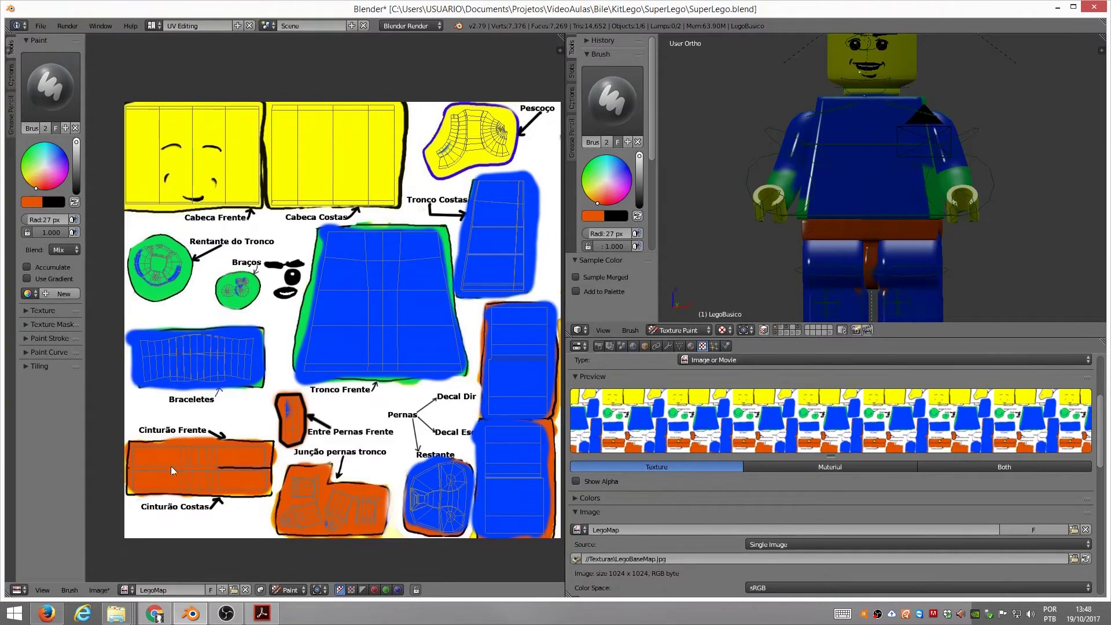
{"action": "middle_click_drag", "start_coordinate": [868, 174], "coordinate": [862, 173]}
{"action": "left_click_drag", "start_coordinate": [282, 428], "coordinate": [287, 407]}
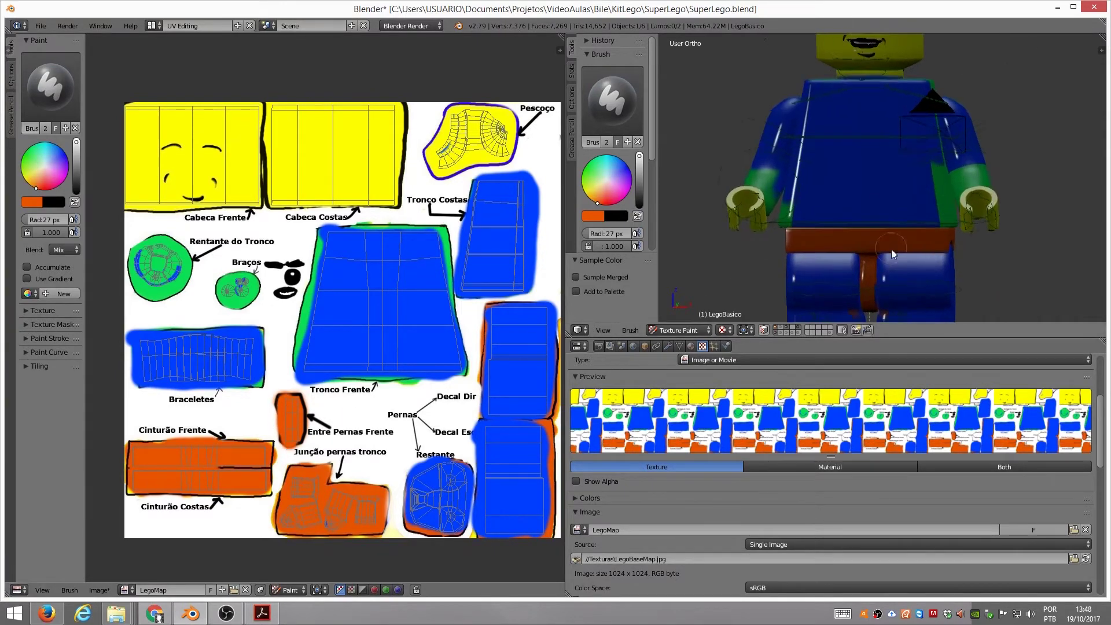
{"action": "middle_click_drag", "start_coordinate": [839, 173], "coordinate": [983, 173]}
{"action": "left_click_drag", "start_coordinate": [929, 130], "coordinate": [932, 174]}
Step: Sample blue again and paint the back shoulders and green arms (Braços) blue
{"action": "key", "text": "s"}
{"action": "left_click_drag", "start_coordinate": [911, 119], "coordinate": [934, 200]}
{"action": "left_click_drag", "start_coordinate": [833, 168], "coordinate": [816, 191]}
{"action": "mouse_move", "coordinate": [972, 177]}
{"action": "left_mouse_down"}
{"action": "mouse_move", "coordinate": [949, 205]}
{"action": "mouse_move", "coordinate": [923, 214]}
{"action": "left_mouse_up"}
{"action": "mouse_move", "coordinate": [877, 116]}
{"action": "left_mouse_down"}
{"action": "mouse_move", "coordinate": [828, 162]}
{"action": "mouse_move", "coordinate": [945, 197]}
{"action": "left_mouse_up"}
{"action": "mouse_move", "coordinate": [944, 197]}
{"action": "middle_mouse_down"}
{"action": "mouse_move", "coordinate": [868, 179]}
{"action": "mouse_move", "coordinate": [934, 156]}
{"action": "mouse_move", "coordinate": [980, 163]}
{"action": "middle_mouse_up"}
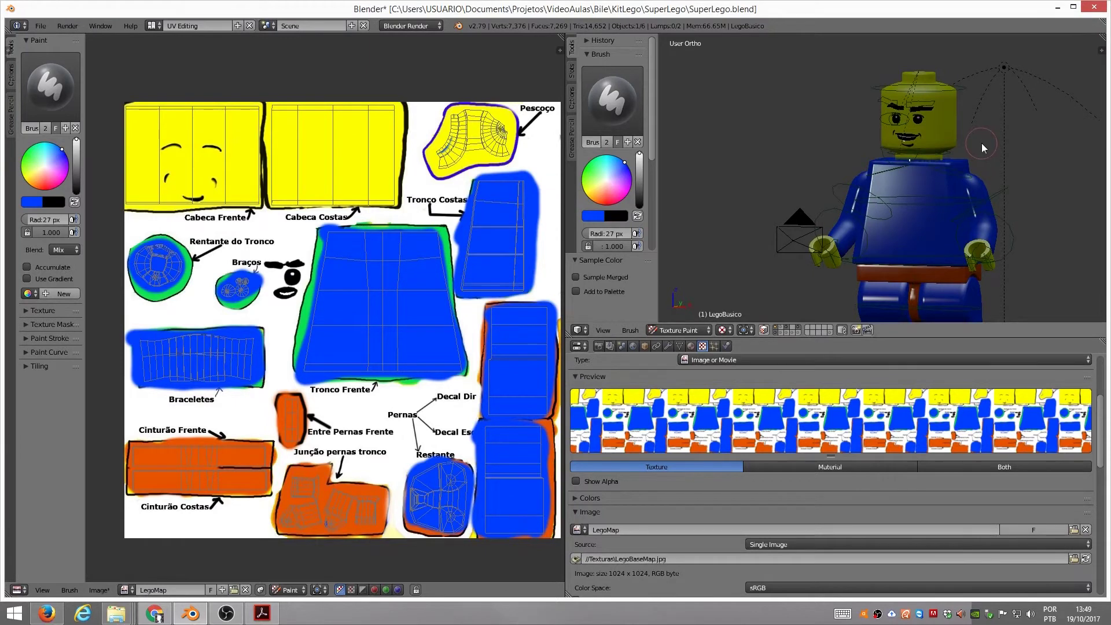
Step: Pick a peach skin colour and paint the top of the head and Pescoço neck area
{"action": "left_click", "coordinate": [41, 174]}
{"action": "mouse_move", "coordinate": [132, 118]}
{"action": "left_mouse_down"}
{"action": "mouse_move", "coordinate": [312, 118]}
{"action": "mouse_move", "coordinate": [347, 197]}
{"action": "mouse_move", "coordinate": [347, 116]}
{"action": "mouse_move", "coordinate": [335, 174]}
{"action": "mouse_move", "coordinate": [365, 176]}
{"action": "left_mouse_up"}
{"action": "mouse_move", "coordinate": [457, 116]}
{"action": "left_mouse_down"}
{"action": "mouse_move", "coordinate": [498, 151]}
{"action": "mouse_move", "coordinate": [440, 168]}
{"action": "left_mouse_up"}
{"action": "mouse_move", "coordinate": [134, 116]}
{"action": "left_mouse_down"}
{"action": "mouse_move", "coordinate": [131, 167]}
{"action": "mouse_move", "coordinate": [255, 207]}
{"action": "mouse_move", "coordinate": [142, 132]}
{"action": "left_mouse_up"}
Step: Maximize the 3D view in front view and zoom in on the face
{"action": "key", "text": "ctrl+space"}
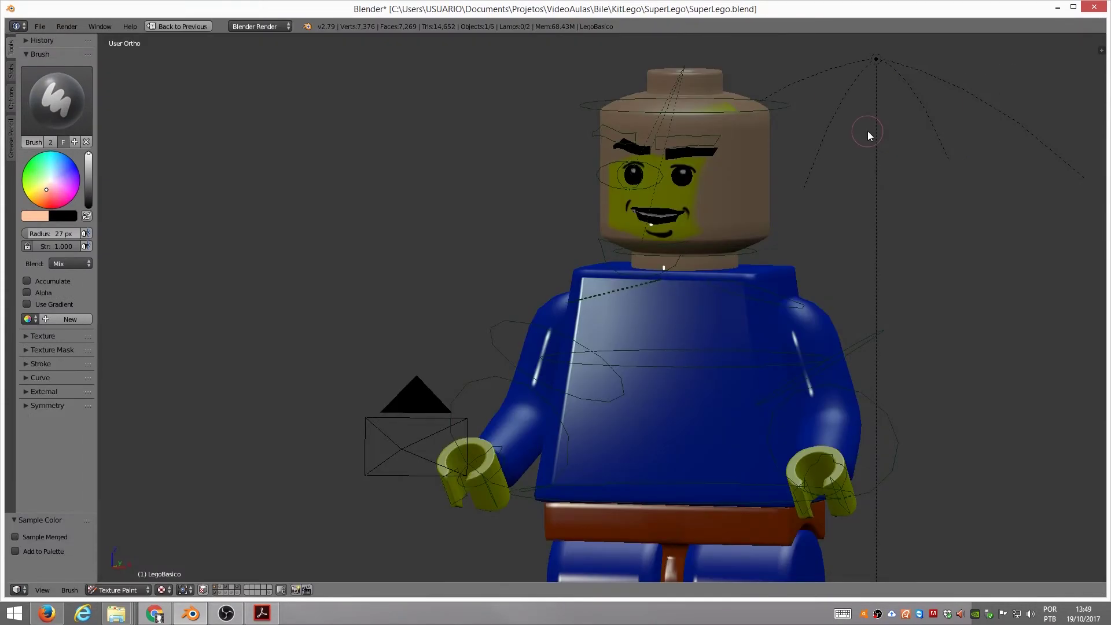
{"action": "key", "text": "KP_1"}
{"action": "scroll", "coordinate": [590, 310], "scroll_direction": "up", "scroll_amount": 5}
{"action": "scroll", "coordinate": [653, 268], "scroll_direction": "up", "scroll_amount": 2}
{"action": "scroll", "coordinate": [654, 267], "scroll_direction": "up", "scroll_amount": 2}
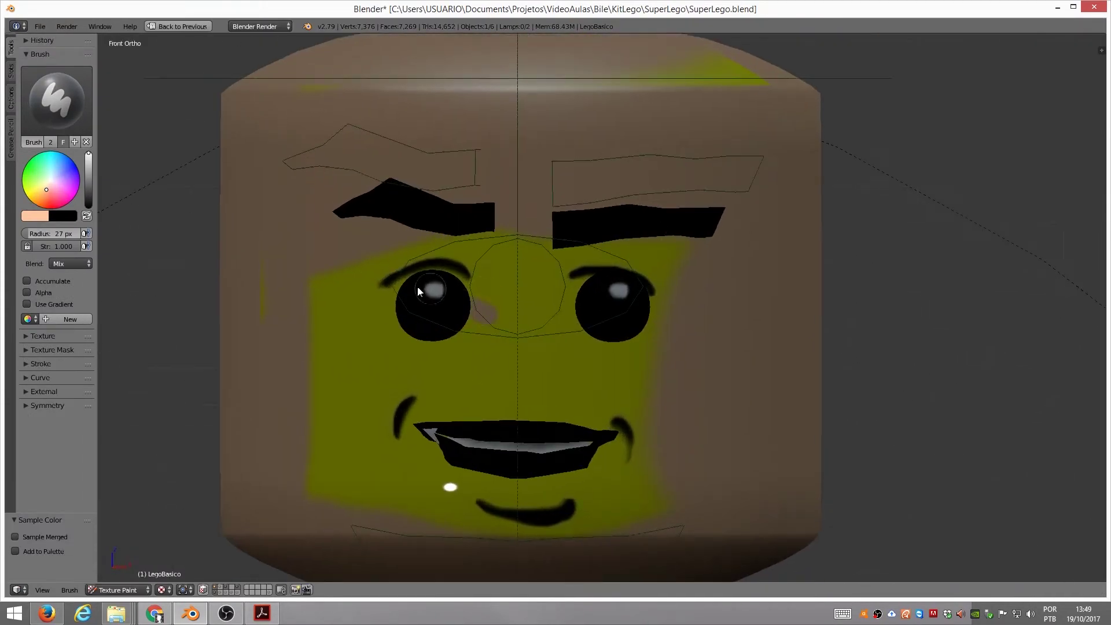
{"action": "scroll", "coordinate": [463, 227], "scroll_direction": "down", "scroll_amount": 5}
Step: Cover the yellow face patches and mouth area with skin colour, using up to a 112 px brush
{"action": "key", "text": "f"}
{"action": "left_click", "coordinate": [724, 229]}
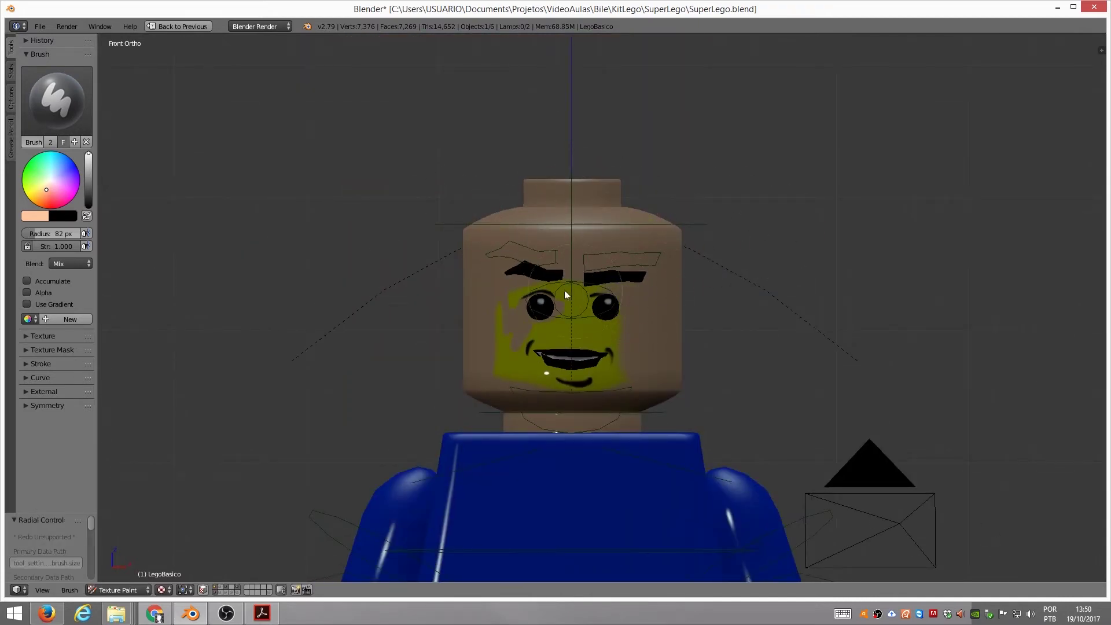
{"action": "key", "text": "f"}
{"action": "key", "text": "8"}
{"action": "key", "text": "Return"}
{"action": "mouse_move", "coordinate": [689, 311]}
{"action": "left_mouse_down"}
{"action": "mouse_move", "coordinate": [547, 359]}
{"action": "mouse_move", "coordinate": [550, 404]}
{"action": "left_mouse_up"}
{"action": "key", "text": "f"}
{"action": "left_click_drag", "start_coordinate": [554, 458], "coordinate": [678, 462]}
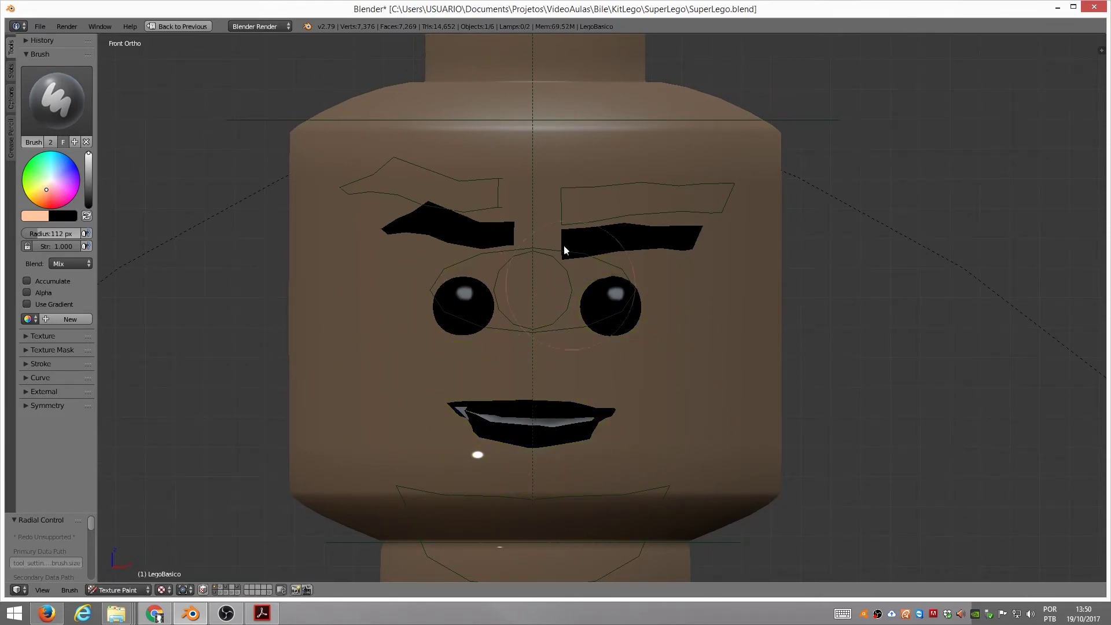
Step: Orbit around the figure to check the face paint, then return to front view
{"action": "scroll", "coordinate": [536, 372], "scroll_direction": "down", "scroll_amount": 5}
{"action": "mouse_move", "coordinate": [536, 372]}
{"action": "middle_mouse_down"}
{"action": "mouse_move", "coordinate": [840, 367]}
{"action": "mouse_move", "coordinate": [541, 355]}
{"action": "middle_mouse_up"}
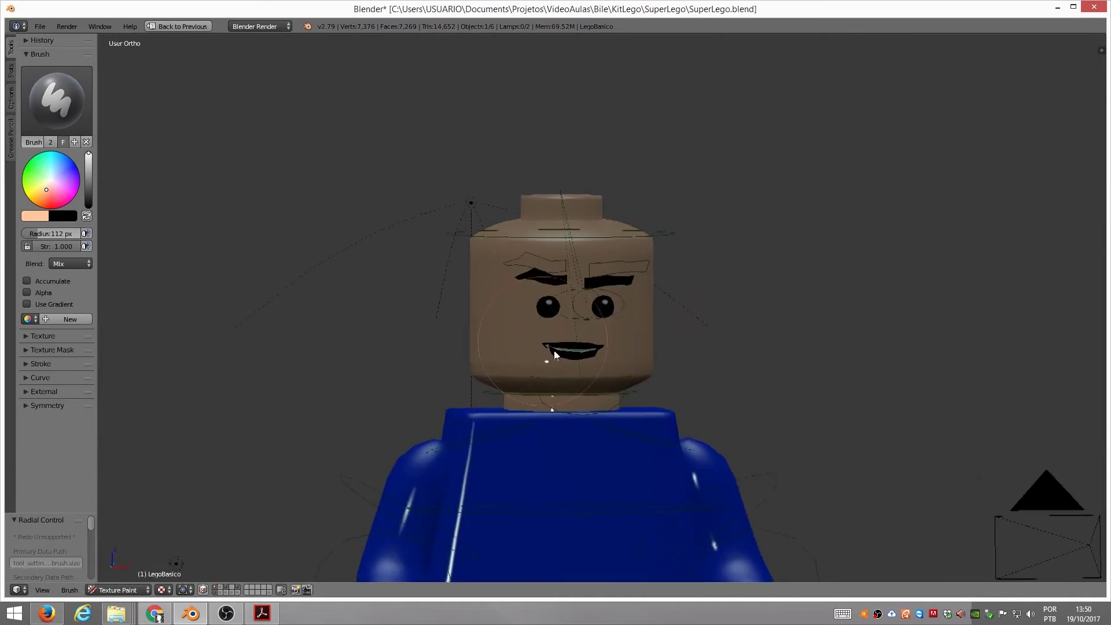
{"action": "scroll", "coordinate": [847, 397], "scroll_direction": "up", "scroll_amount": 3}
{"action": "mouse_move", "coordinate": [847, 396]}
{"action": "middle_mouse_down"}
{"action": "mouse_move", "coordinate": [721, 337]}
{"action": "mouse_move", "coordinate": [717, 322]}
{"action": "mouse_move", "coordinate": [755, 291]}
{"action": "middle_mouse_up"}
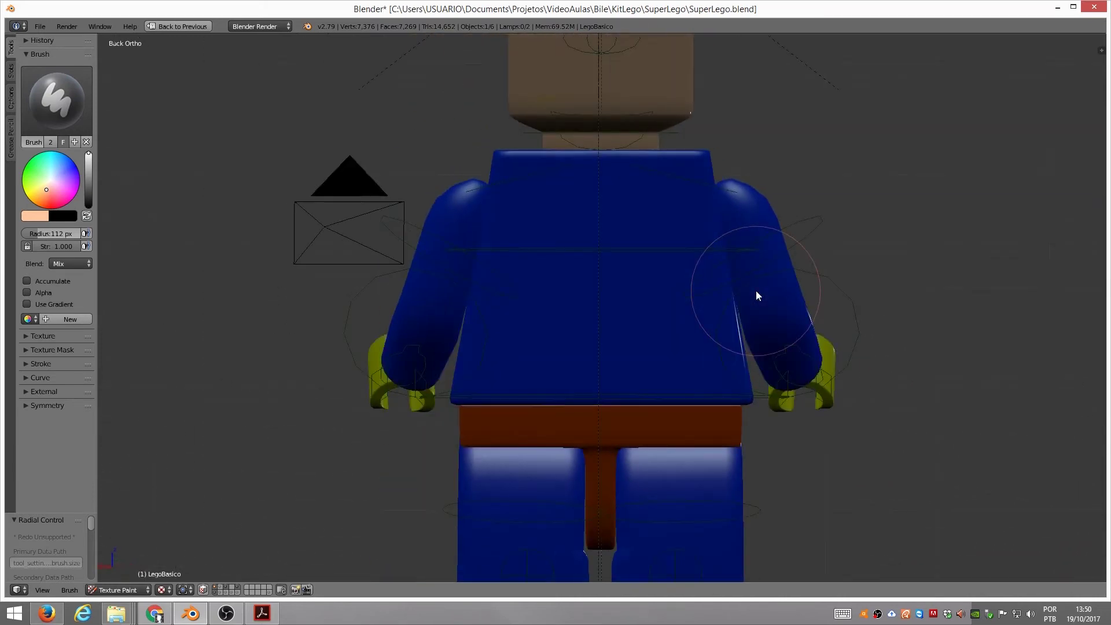
{"action": "key", "text": "KP_1"}
{"action": "scroll", "coordinate": [676, 334], "scroll_direction": "down", "scroll_amount": 3}
{"action": "scroll", "coordinate": [643, 337], "scroll_direction": "down", "scroll_amount": 2}
{"action": "scroll", "coordinate": [715, 149], "scroll_direction": "up", "scroll_amount": 4}
{"action": "scroll", "coordinate": [693, 206], "scroll_direction": "down", "scroll_amount": 3}
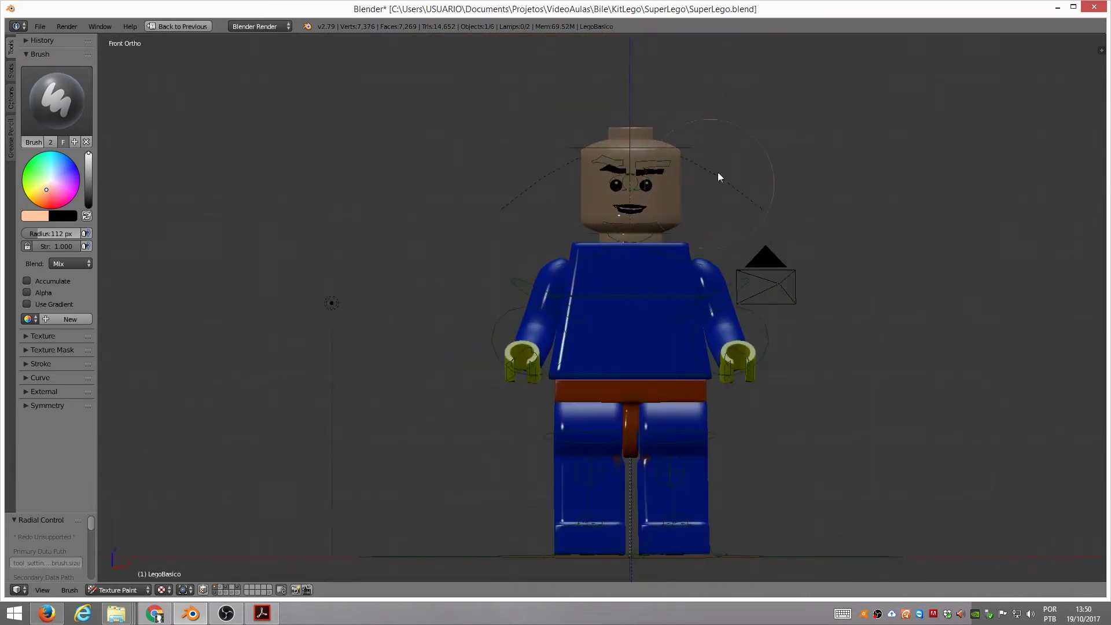
{"action": "scroll", "coordinate": [720, 168], "scroll_direction": "up", "scroll_amount": 5}
{"action": "scroll", "coordinate": [682, 133], "scroll_direction": "up", "scroll_amount": 2}
{"action": "scroll", "coordinate": [600, 287], "scroll_direction": "down", "scroll_amount": 1}
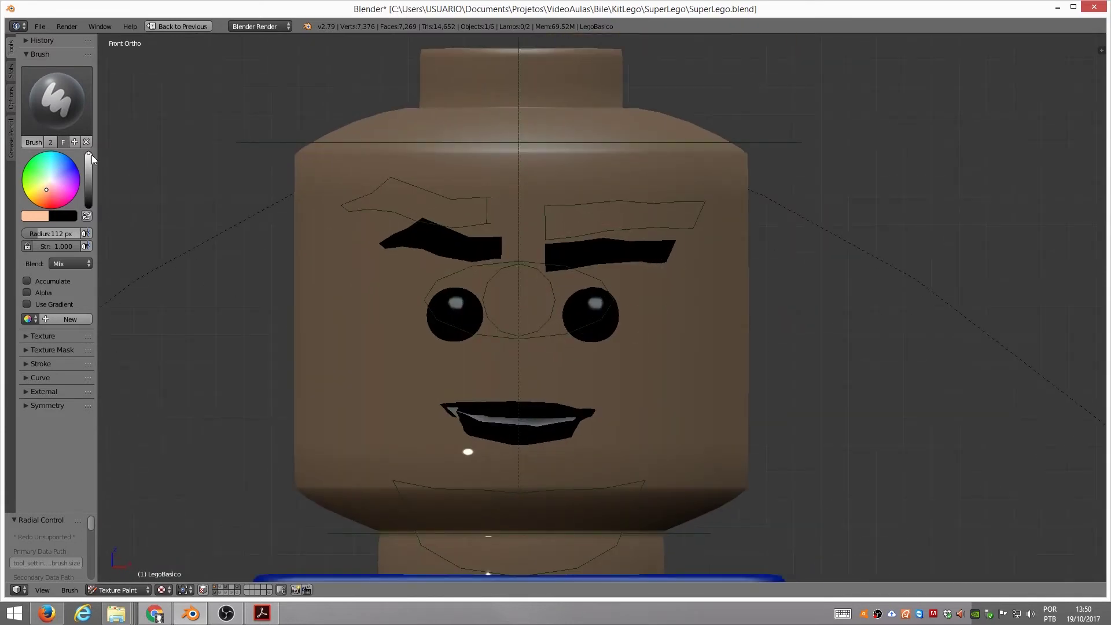
{"action": "scroll", "coordinate": [689, 342], "scroll_direction": "down", "scroll_amount": 1}
Step: Draw black smile curves at both mouth corners with a 17 px brush
{"action": "key", "text": "s"}
{"action": "key", "text": "f"}
{"action": "left_click", "coordinate": [575, 402]}
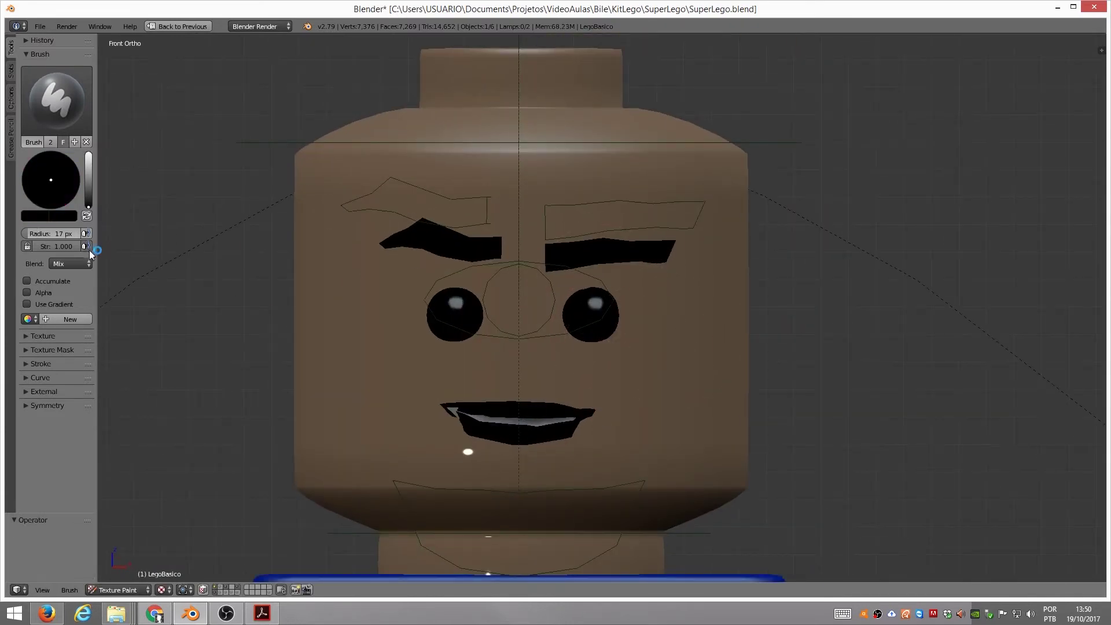
{"action": "left_click_drag", "start_coordinate": [591, 399], "coordinate": [599, 428]}
{"action": "left_click_drag", "start_coordinate": [441, 393], "coordinate": [436, 424]}
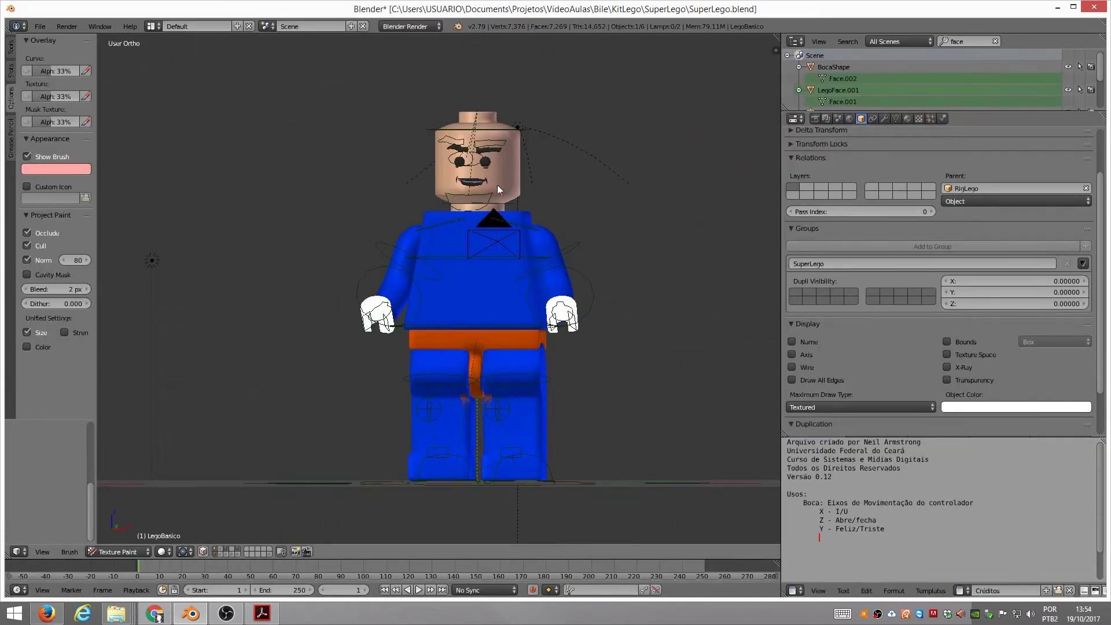
{"action": "middle_click_drag", "start_coordinate": [498, 185], "coordinate": [517, 200]}
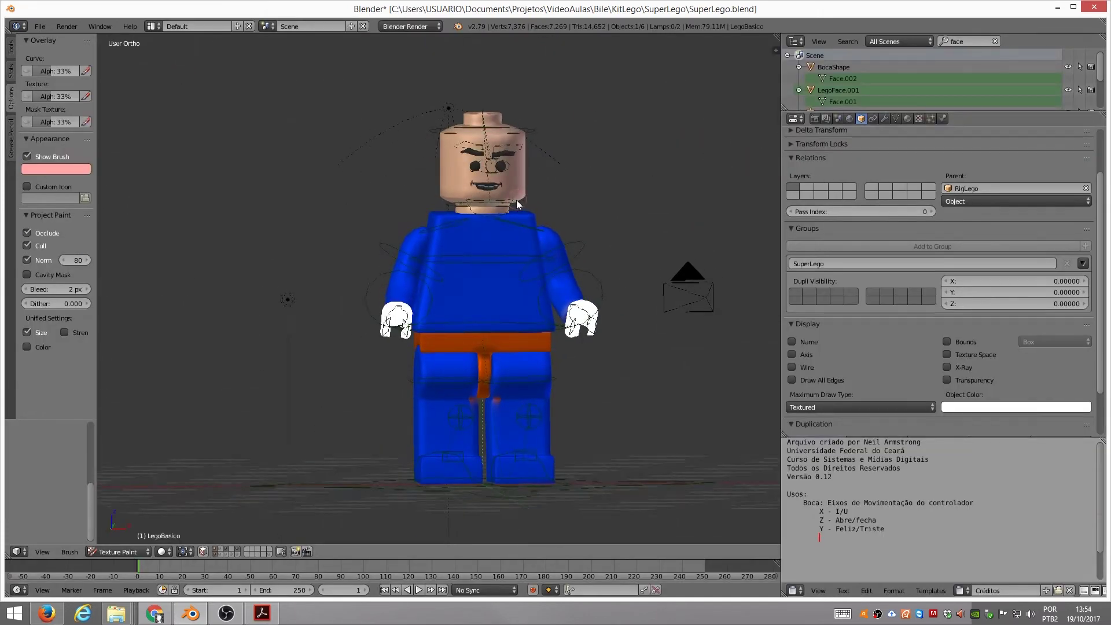
Step: Set the LegoHand material's diffuse colour to the peach brush colour, with material shading shown
{"action": "left_click", "coordinate": [912, 119]}
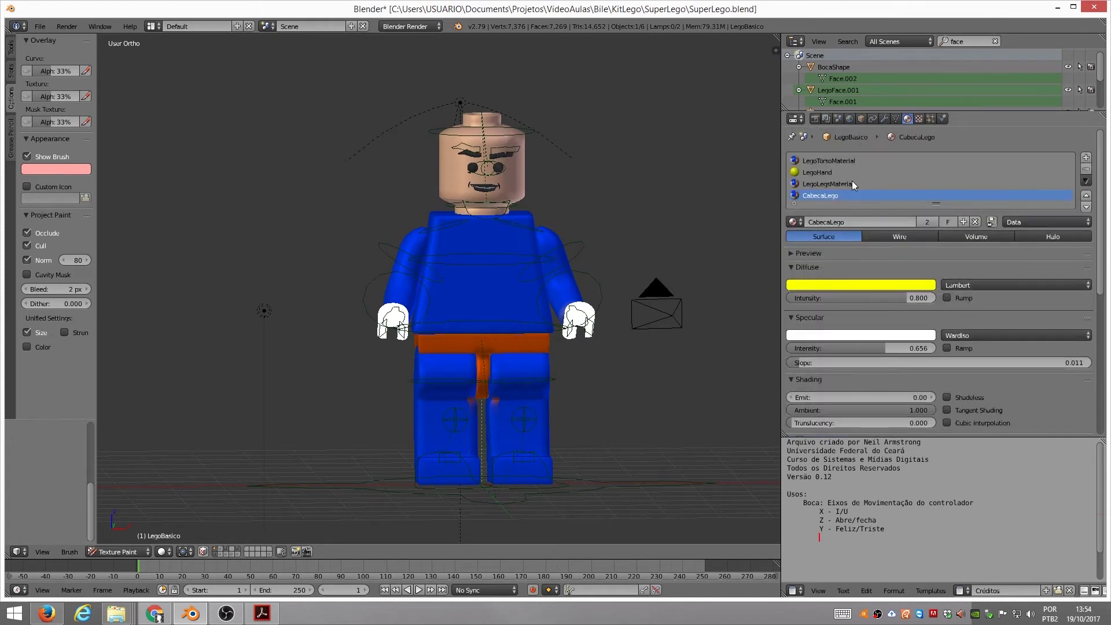
{"action": "left_click", "coordinate": [830, 174]}
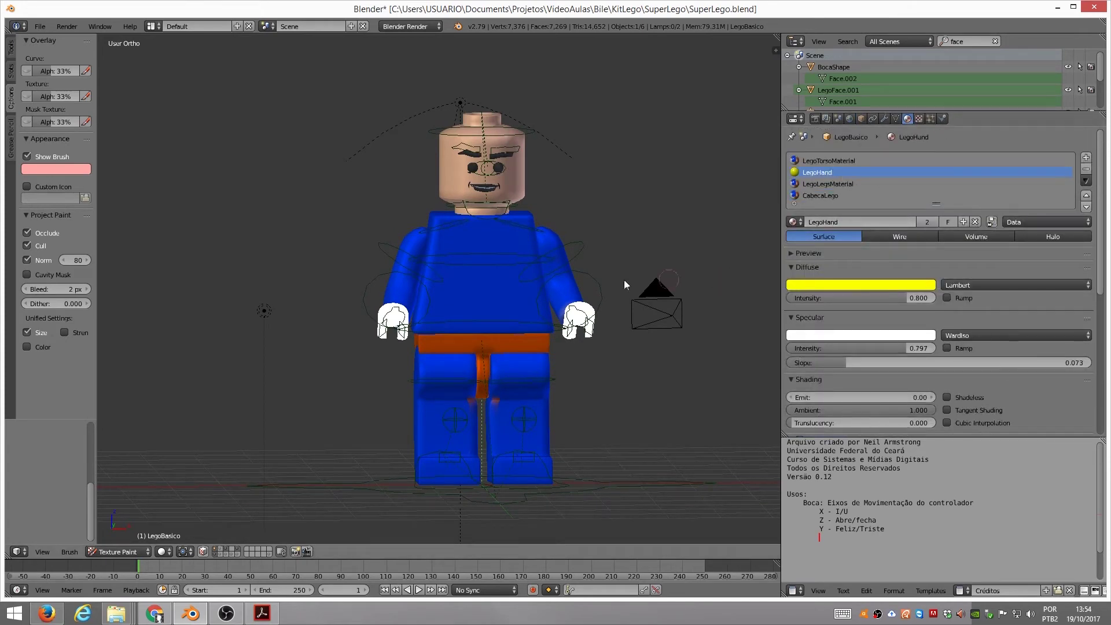
{"action": "key", "text": "alt+z"}
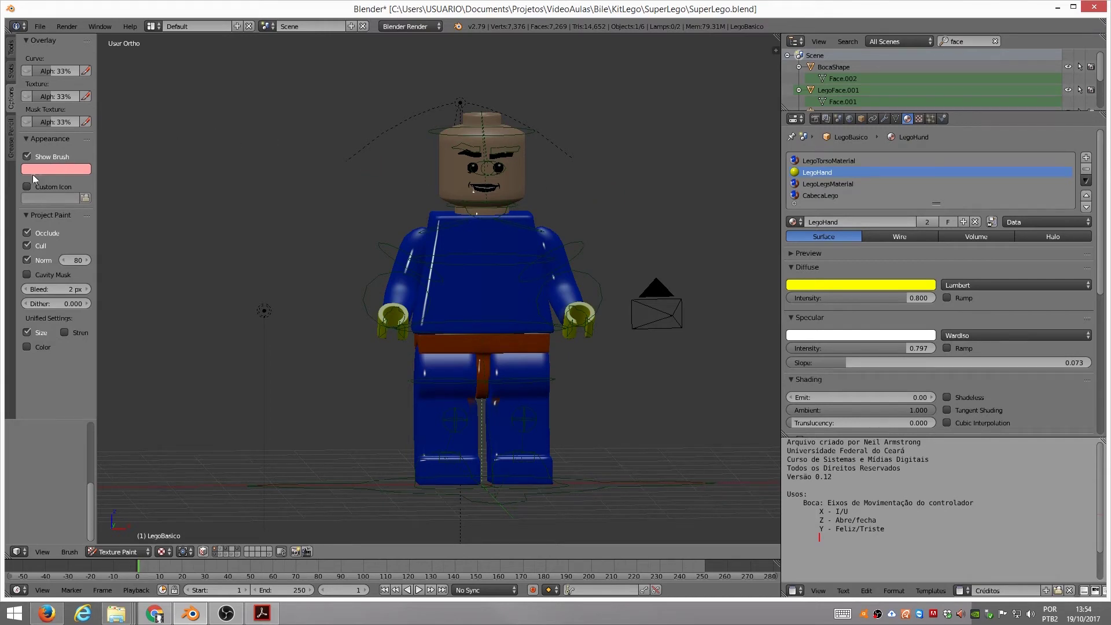
{"action": "left_click", "coordinate": [11, 49]}
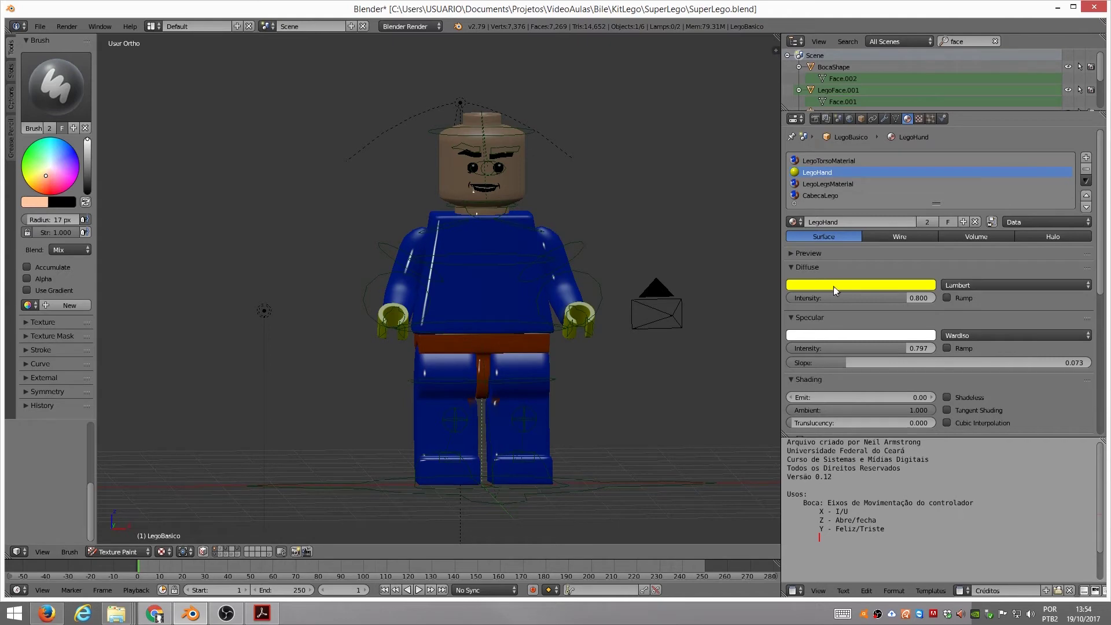
{"action": "key", "text": "ctrl+v"}
{"action": "mouse_move", "coordinate": [540, 280]}
{"action": "middle_mouse_down"}
{"action": "mouse_move", "coordinate": [474, 291]}
{"action": "mouse_move", "coordinate": [533, 283]}
{"action": "mouse_move", "coordinate": [539, 255]}
{"action": "middle_mouse_up"}
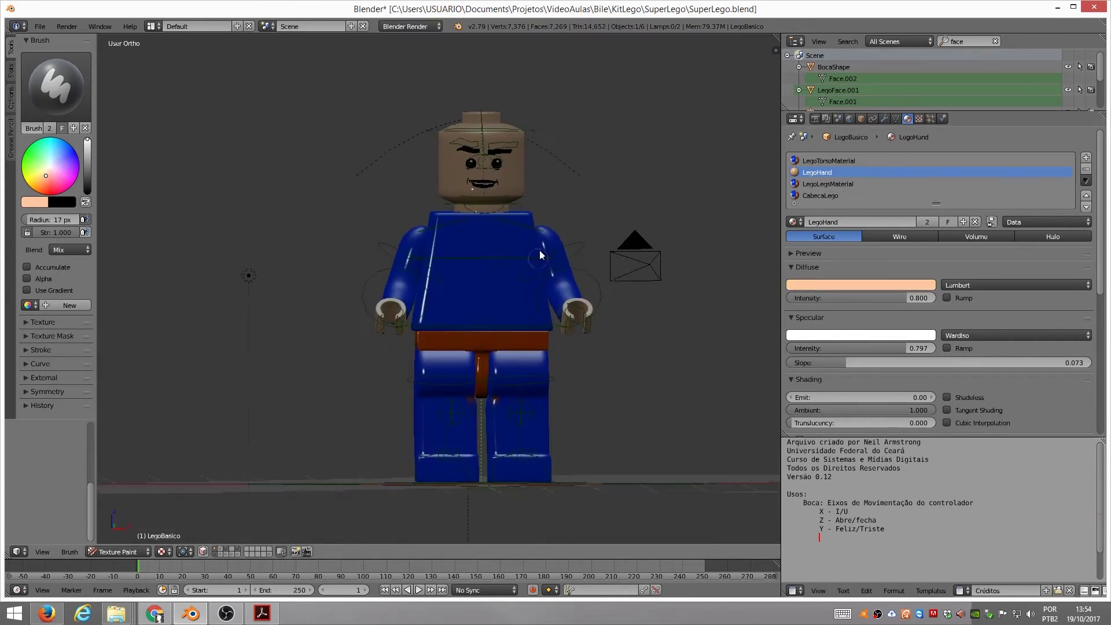
{"action": "left_click", "coordinate": [151, 26]}
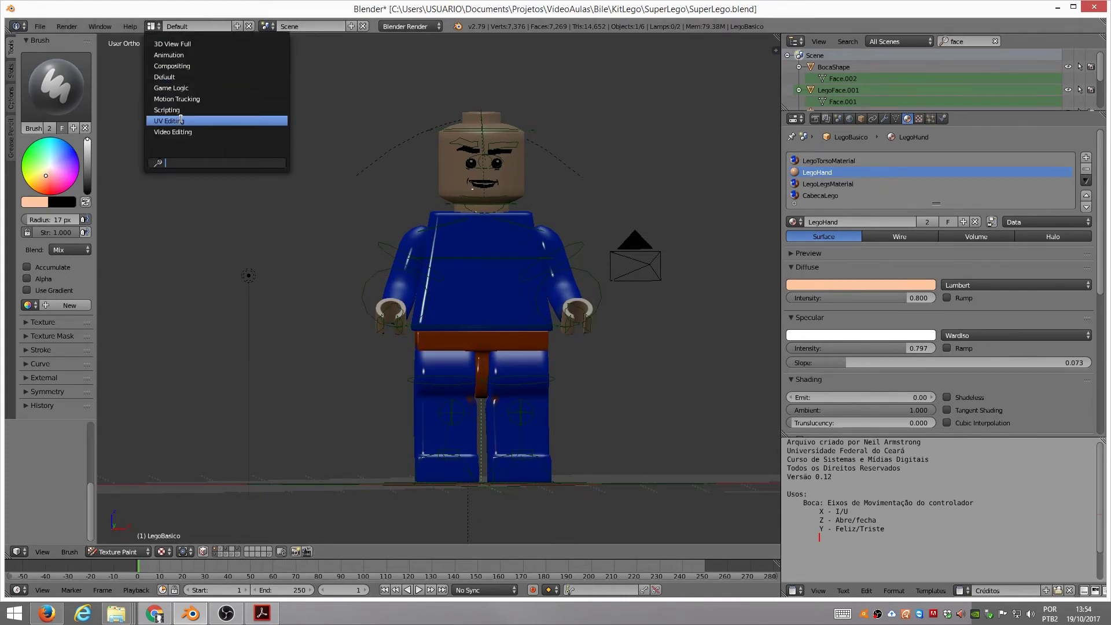
Step: Switch to the UV Editing layout and maximize a front view centred on the torso
{"action": "left_click", "coordinate": [181, 121]}
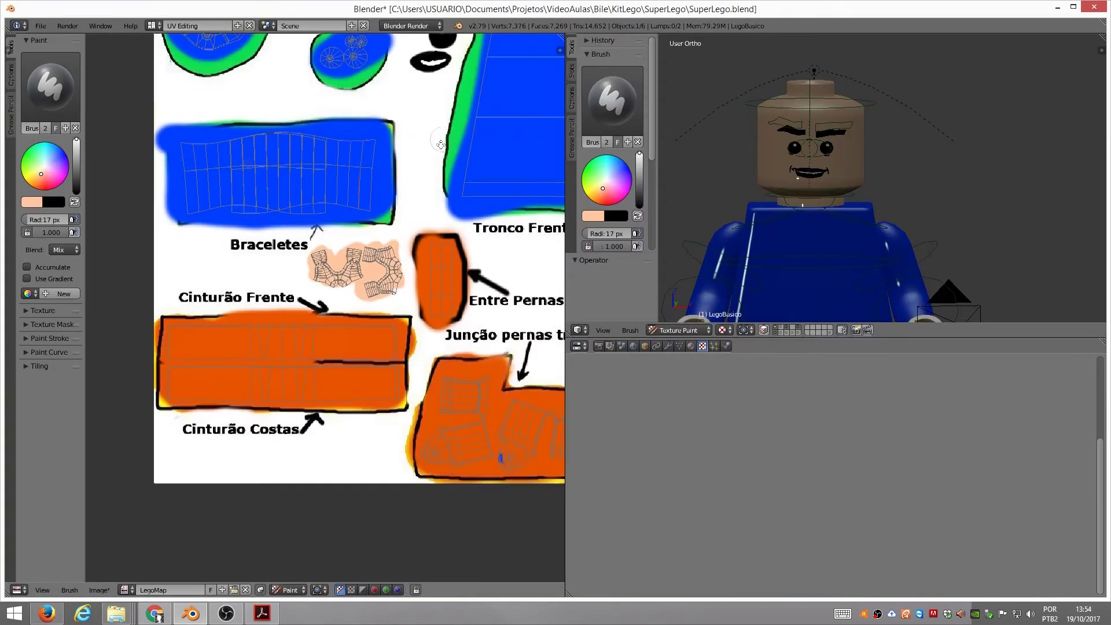
{"action": "middle_click_drag", "start_coordinate": [444, 142], "coordinate": [297, 295]}
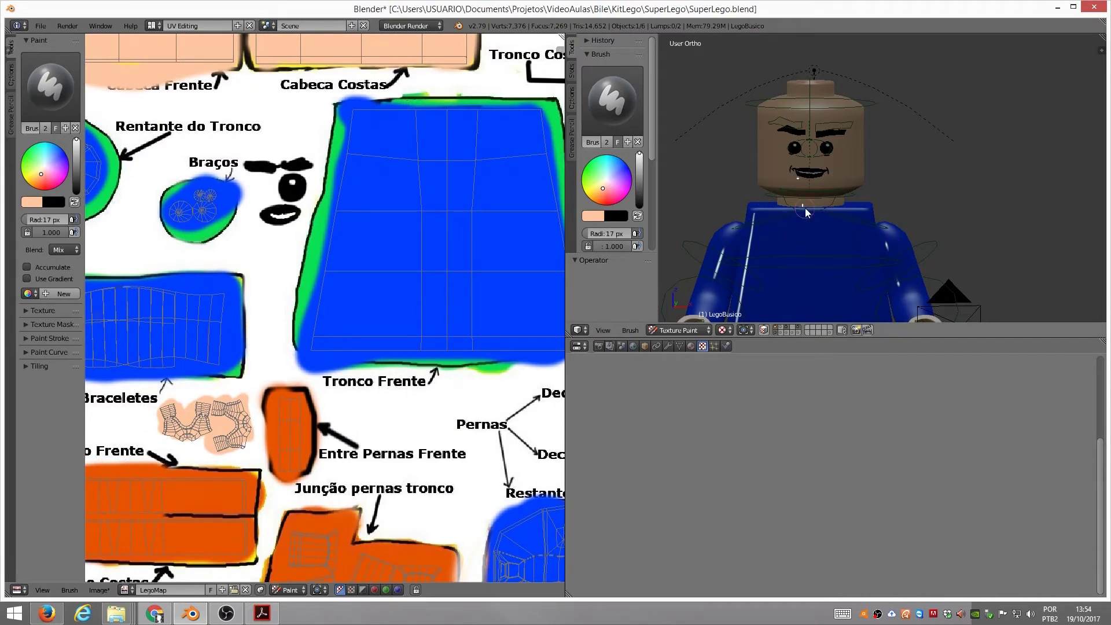
{"action": "key", "text": "KP_1"}
{"action": "scroll", "coordinate": [807, 212], "scroll_direction": "up", "scroll_amount": 2}
{"action": "scroll", "coordinate": [808, 212], "scroll_direction": "up", "scroll_amount": 2}
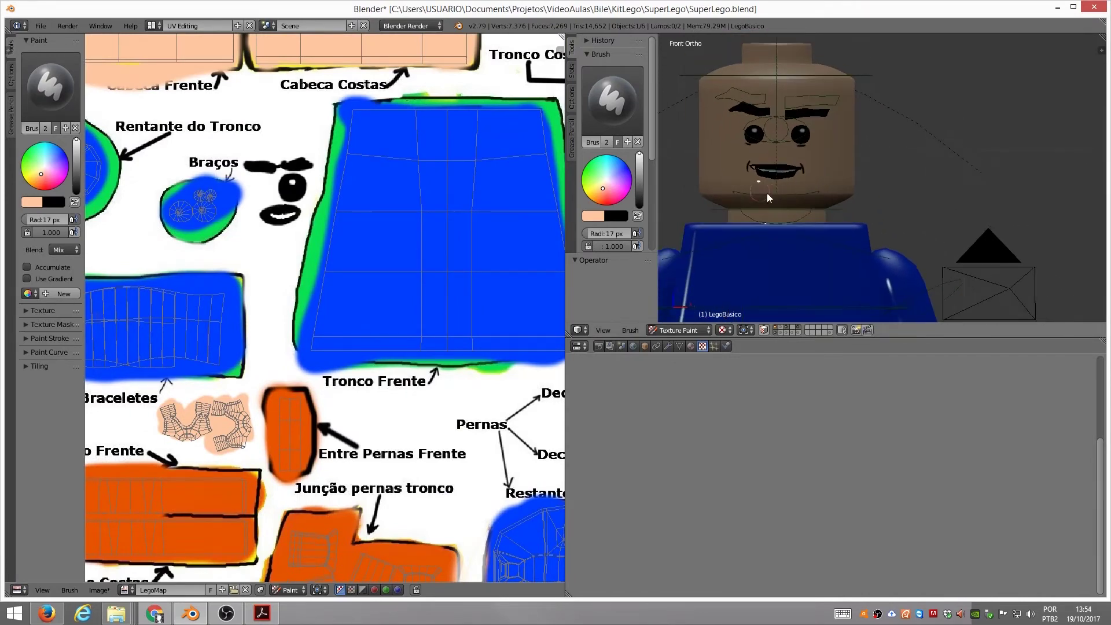
{"action": "scroll", "coordinate": [807, 212], "scroll_direction": "up", "scroll_amount": 2}
{"action": "key", "text": "ctrl+Up"}
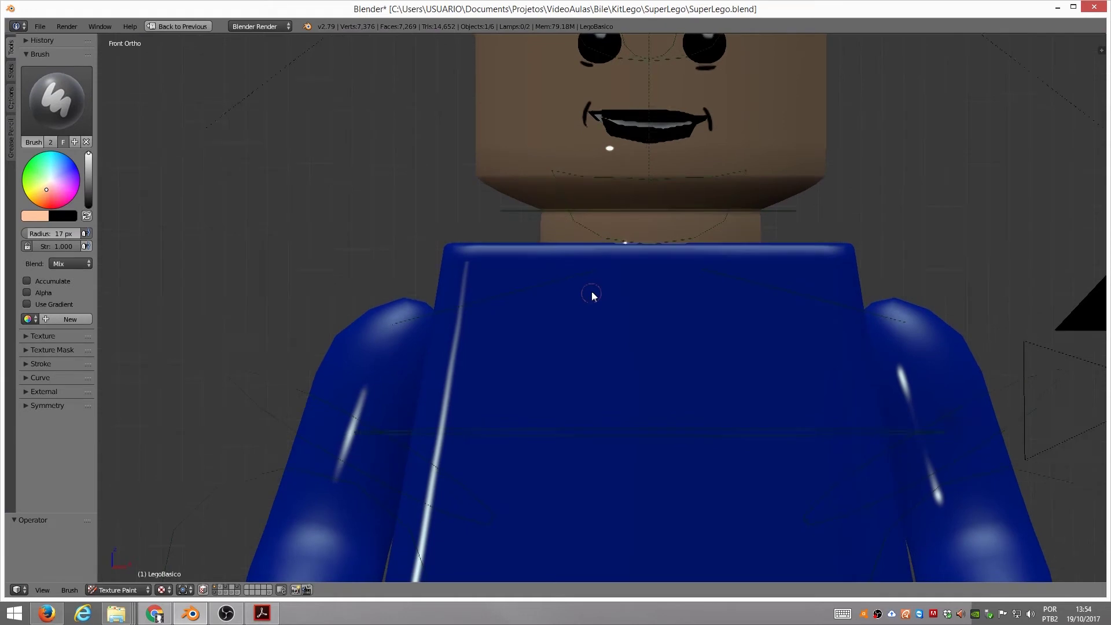
{"action": "middle_click_drag", "start_coordinate": [583, 316], "coordinate": [588, 177], "text": "shift"}
Step: Try a red bar across the upper torso with a 36 px brush, then undo it
{"action": "left_click_drag", "start_coordinate": [65, 176], "coordinate": [49, 209]}
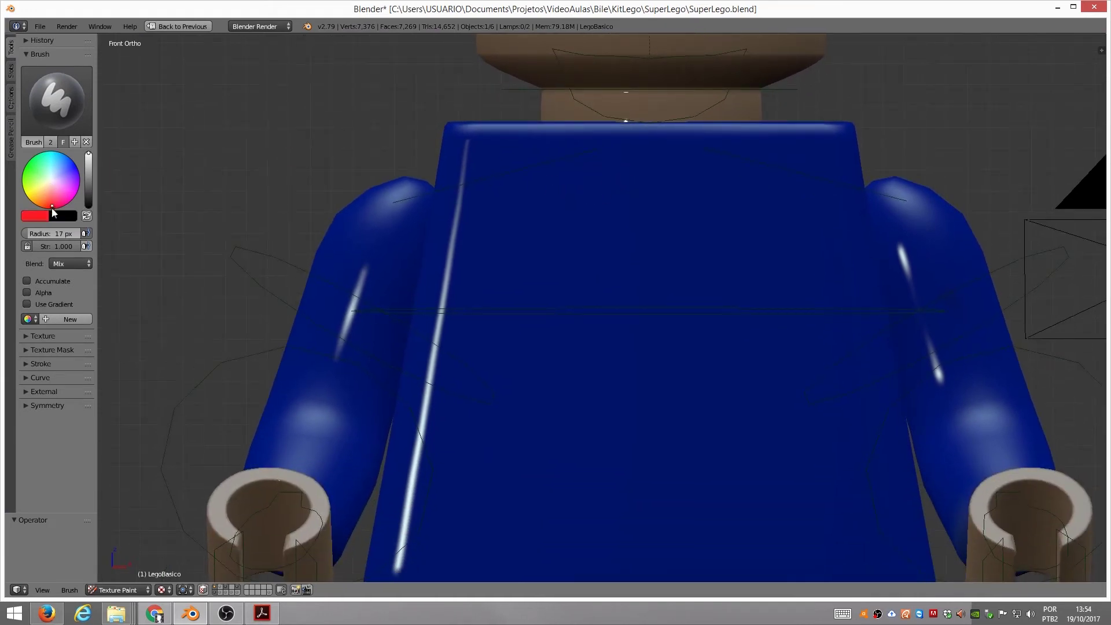
{"action": "left_click_drag", "start_coordinate": [579, 190], "coordinate": [755, 187]}
{"action": "key", "text": "f"}
{"action": "left_click", "coordinate": [644, 197]}
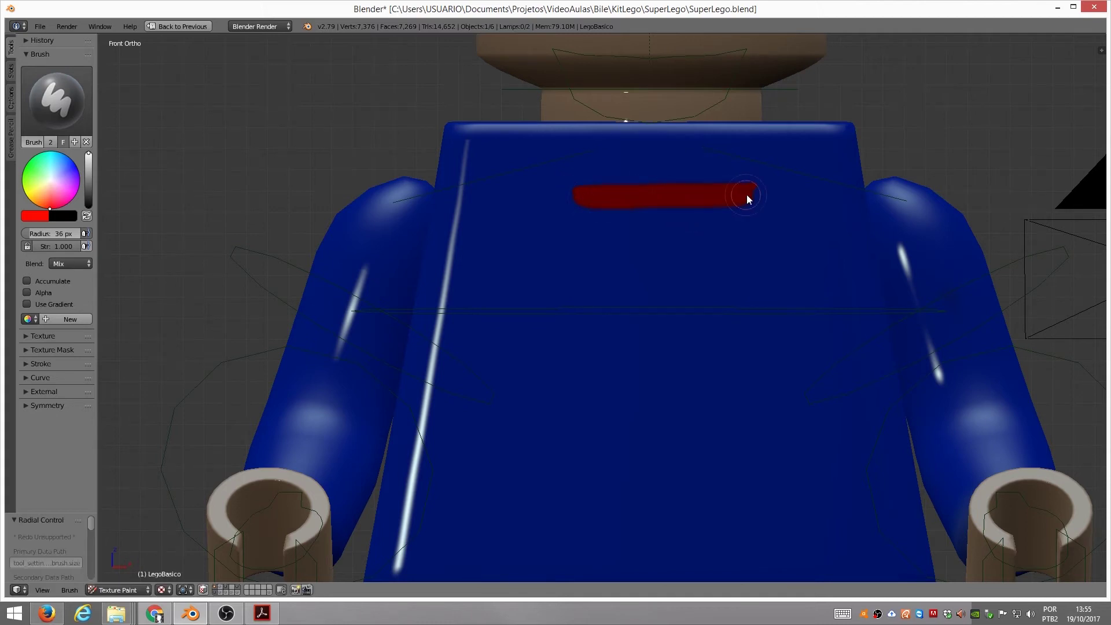
{"action": "key", "text": "ctrl+z"}
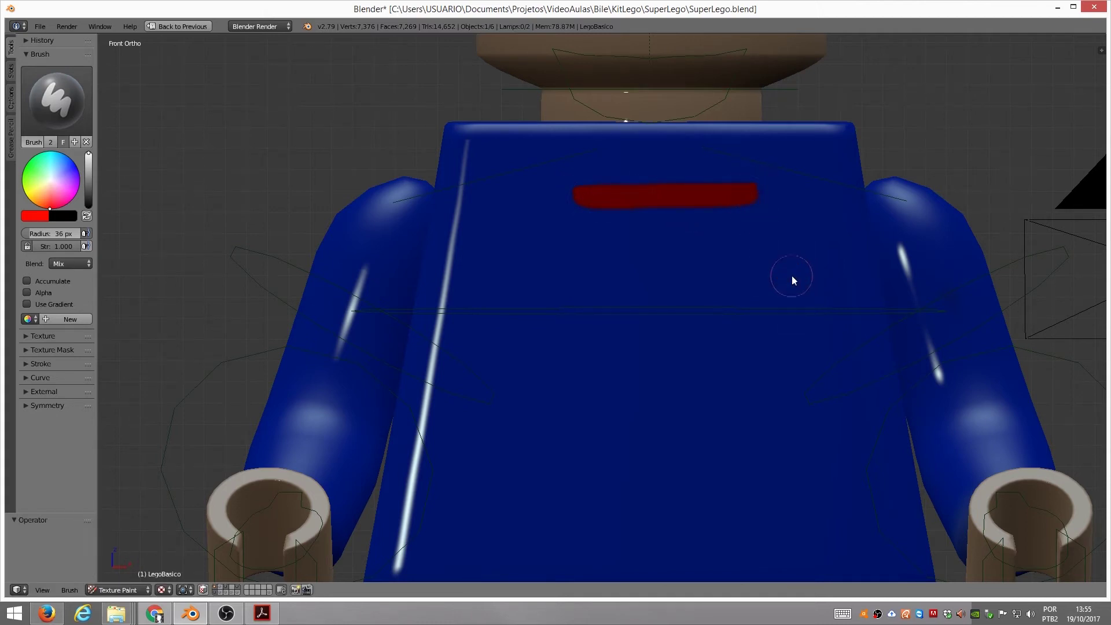
{"action": "key", "text": "ctrl+z"}
Step: Paint the yellow shield outline: a thick top edge and sides down to the point
{"action": "left_click_drag", "start_coordinate": [43, 189], "coordinate": [27, 197]}
{"action": "left_click_drag", "start_coordinate": [588, 196], "coordinate": [752, 193]}
{"action": "left_click_drag", "start_coordinate": [589, 201], "coordinate": [761, 192]}
{"action": "mouse_move", "coordinate": [777, 237]}
{"action": "left_mouse_down"}
{"action": "mouse_move", "coordinate": [696, 359]}
{"action": "mouse_move", "coordinate": [585, 301]}
{"action": "left_mouse_up"}
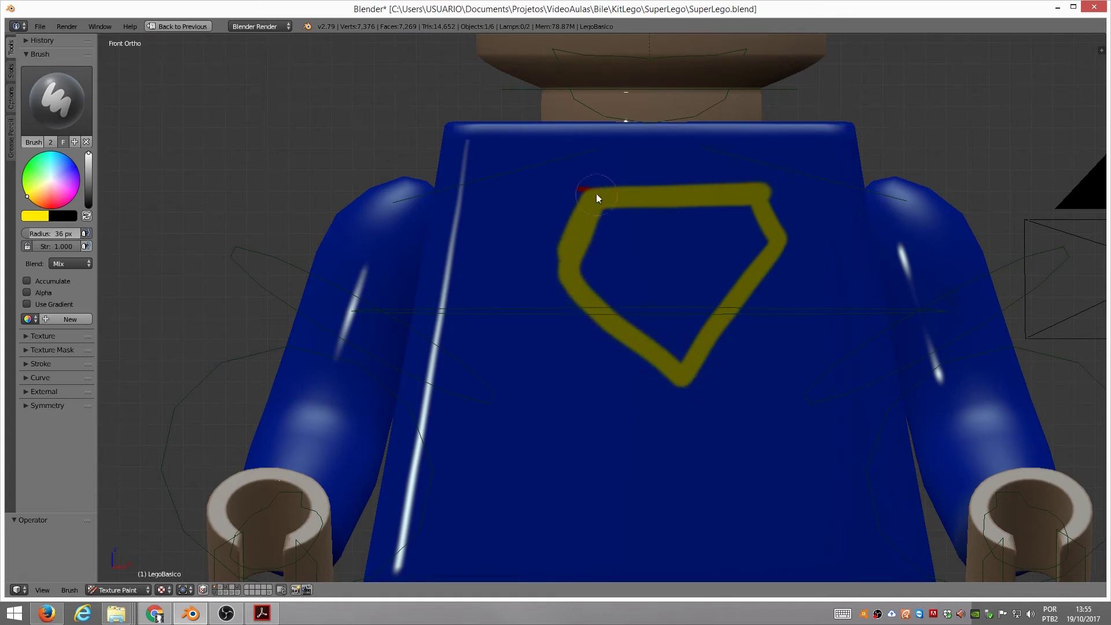
{"action": "mouse_move", "coordinate": [567, 272]}
{"action": "left_mouse_down"}
{"action": "mouse_move", "coordinate": [715, 210]}
{"action": "mouse_move", "coordinate": [751, 209]}
{"action": "mouse_move", "coordinate": [745, 230]}
{"action": "mouse_move", "coordinate": [658, 241]}
{"action": "mouse_move", "coordinate": [640, 227]}
{"action": "left_mouse_up"}
Step: Fill the shield interior solid yellow with a 68 px brush, covering leftover blue streaks
{"action": "key", "text": "f"}
{"action": "left_click", "coordinate": [621, 254]}
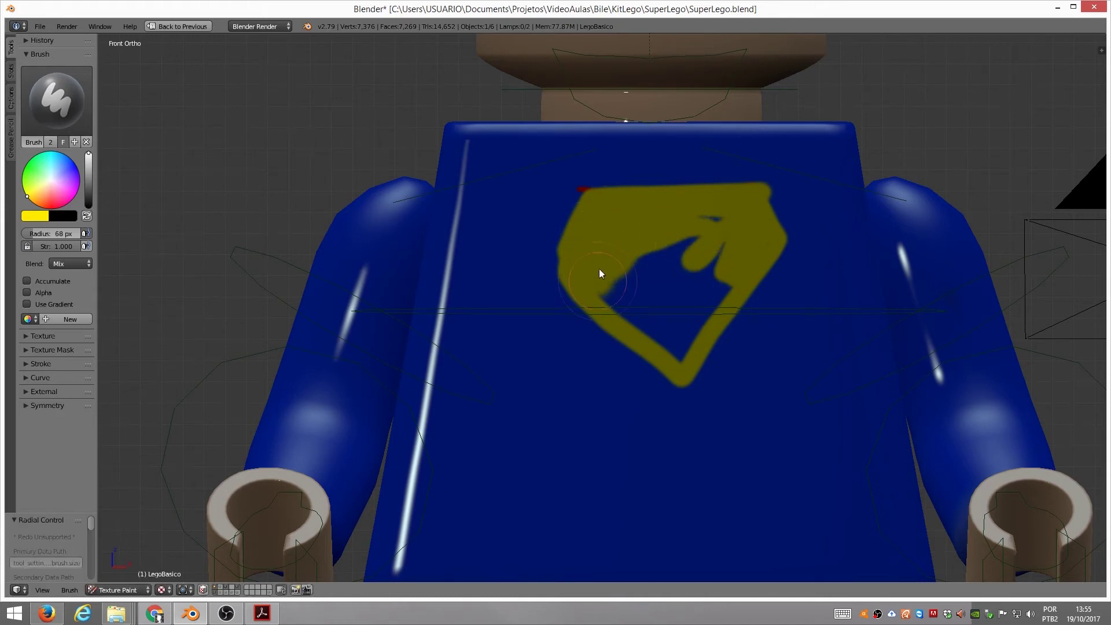
{"action": "left_click_drag", "start_coordinate": [599, 282], "coordinate": [648, 268]}
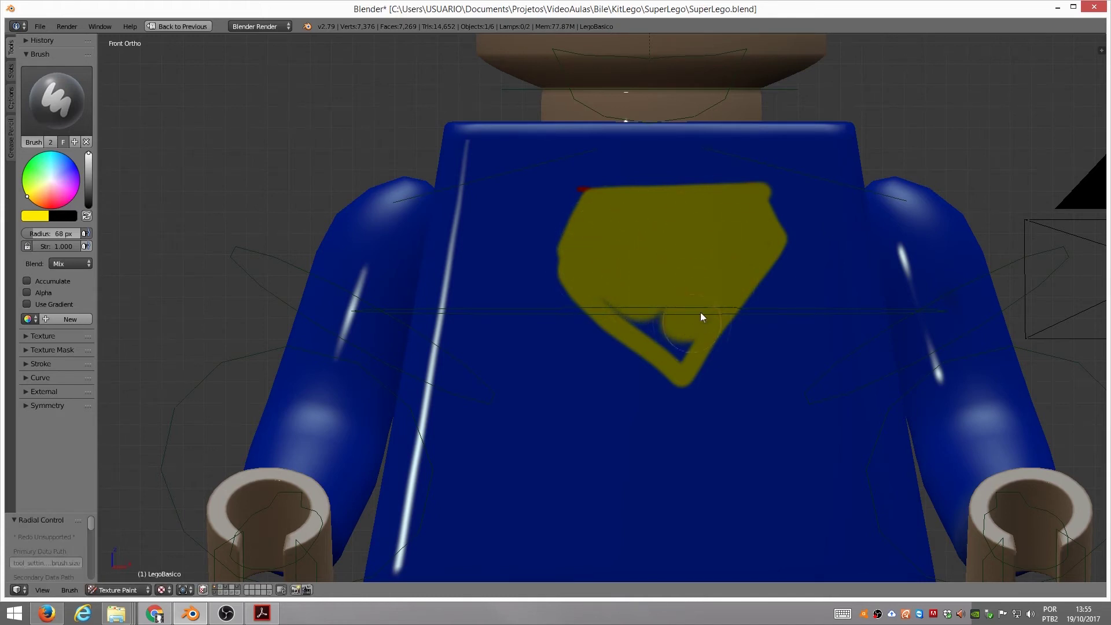
{"action": "left_click_drag", "start_coordinate": [640, 325], "coordinate": [664, 333]}
{"action": "key", "text": "f"}
{"action": "left_click", "coordinate": [636, 307]}
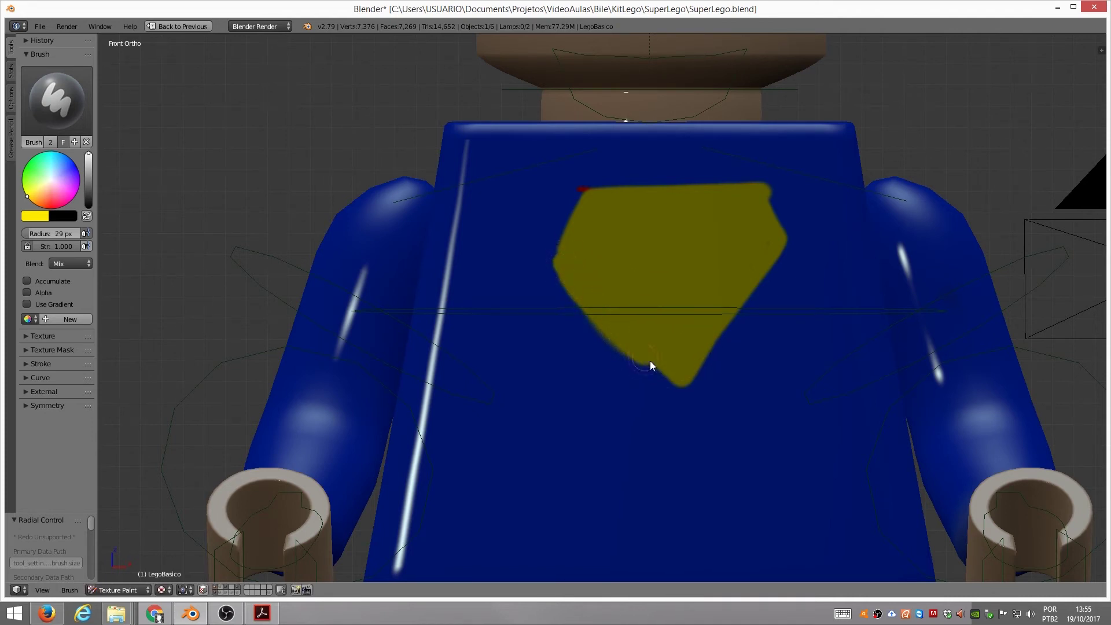
{"action": "key", "text": "ctrl+Up"}
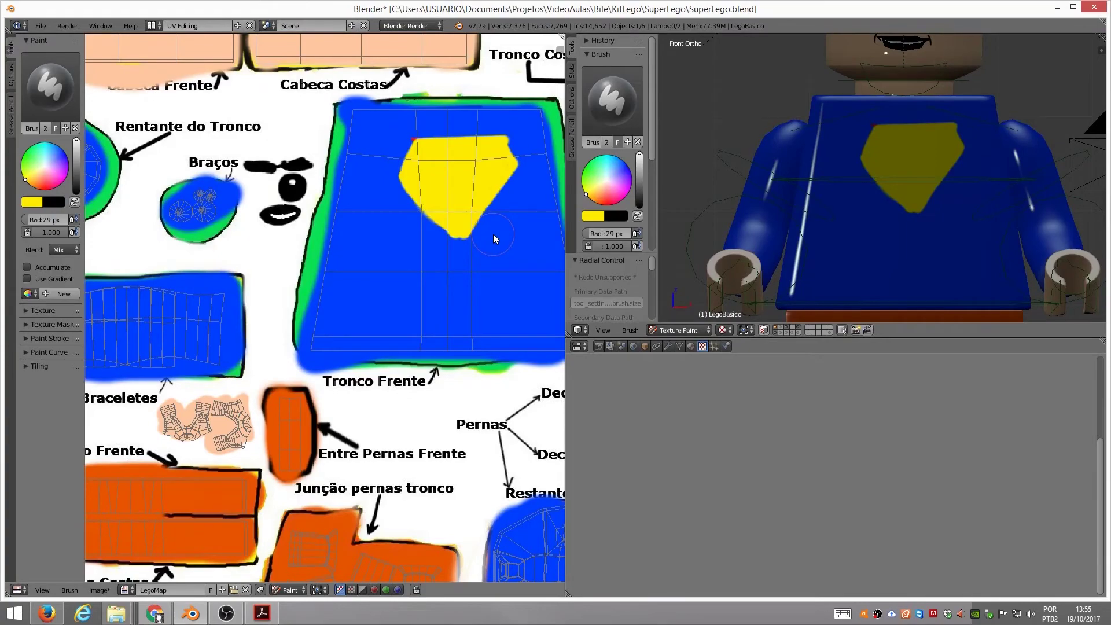
Step: Maximize the texture editor and extend yellow along the shield edges with a 21 px brush
{"action": "key", "text": "ctrl+Up"}
{"action": "left_click", "coordinate": [683, 231]}
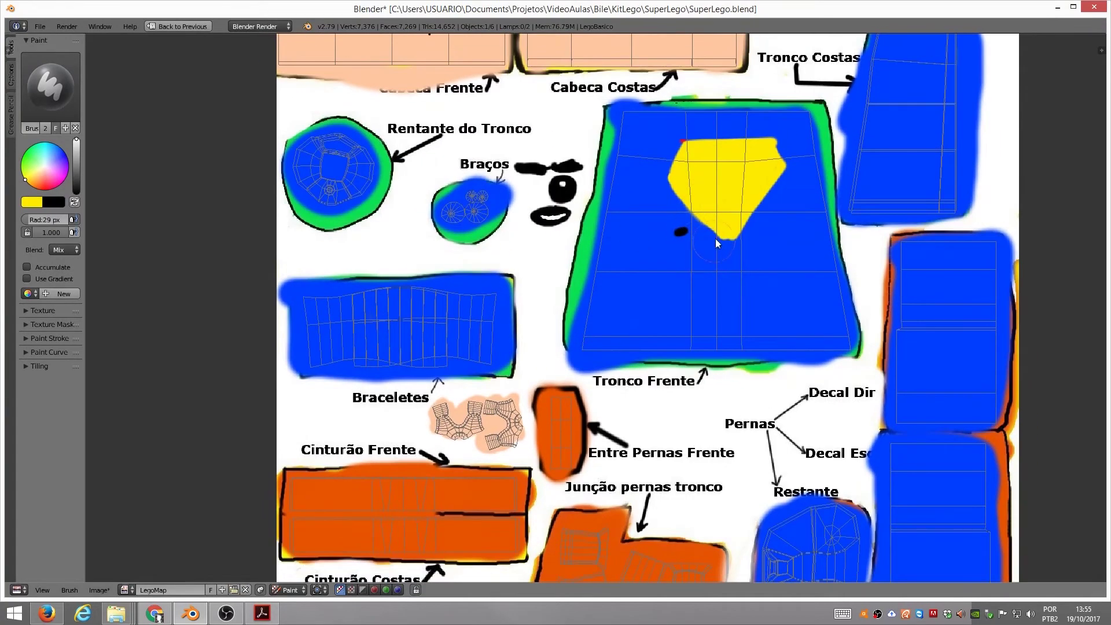
{"action": "key", "text": "ctrl+z"}
{"action": "scroll", "coordinate": [716, 246], "scroll_direction": "up", "scroll_amount": 3}
{"action": "left_click_drag", "start_coordinate": [660, 428], "coordinate": [752, 347]}
{"action": "key", "text": "f"}
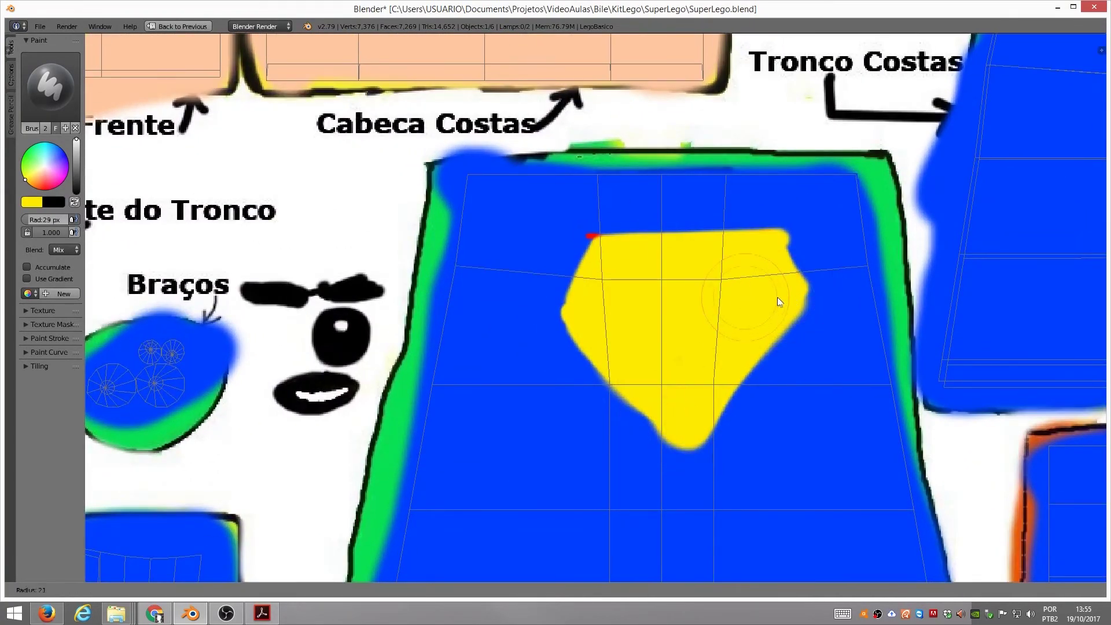
{"action": "left_click", "coordinate": [778, 301]}
{"action": "left_click_drag", "start_coordinate": [804, 272], "coordinate": [573, 318]}
Step: Trace a thin red outline around the shield with an 8 px red brush
{"action": "left_click", "coordinate": [46, 190]}
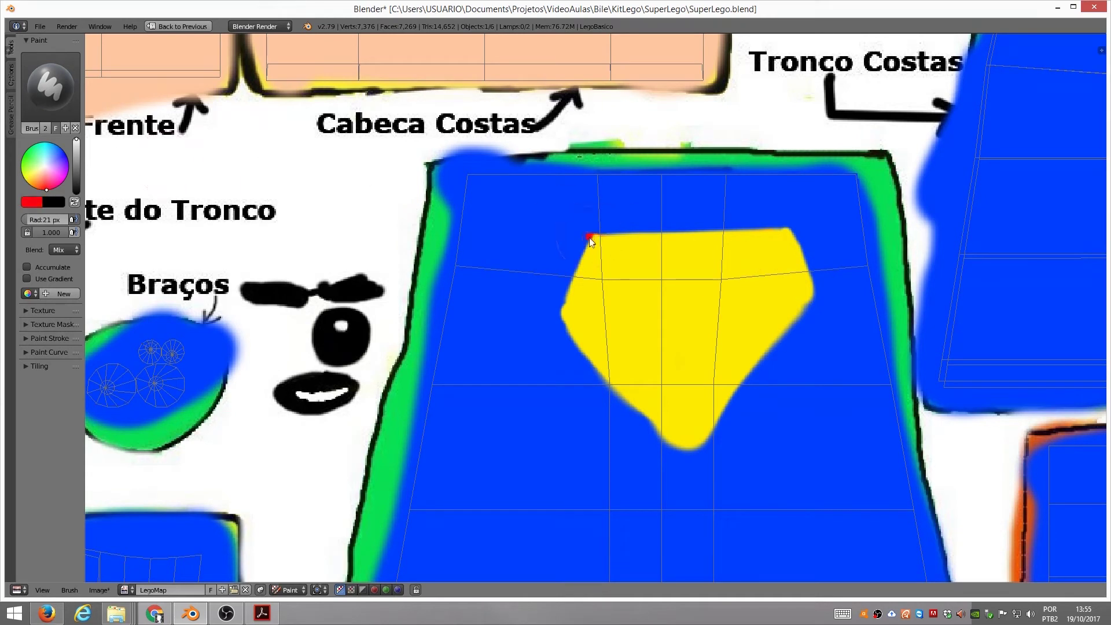
{"action": "left_click_drag", "start_coordinate": [589, 235], "coordinate": [801, 232]}
{"action": "key", "text": "ctrl+z"}
{"action": "key", "text": "f"}
{"action": "left_click", "coordinate": [617, 263]}
{"action": "mouse_move", "coordinate": [587, 232]}
{"action": "left_mouse_down"}
{"action": "mouse_move", "coordinate": [552, 317]}
{"action": "mouse_move", "coordinate": [785, 350]}
{"action": "left_mouse_up"}
{"action": "mouse_move", "coordinate": [580, 276]}
{"action": "left_mouse_down"}
{"action": "mouse_move", "coordinate": [783, 237]}
{"action": "mouse_move", "coordinate": [690, 443]}
{"action": "left_mouse_up"}
Step: Paint a red S inside the shield with a 10 px brush
{"action": "key", "text": "f"}
{"action": "left_click", "coordinate": [776, 294]}
{"action": "mouse_move", "coordinate": [776, 294]}
{"action": "left_mouse_down"}
{"action": "mouse_move", "coordinate": [647, 298]}
{"action": "mouse_move", "coordinate": [748, 330]}
{"action": "left_mouse_up"}
{"action": "key", "text": "ctrl+z"}
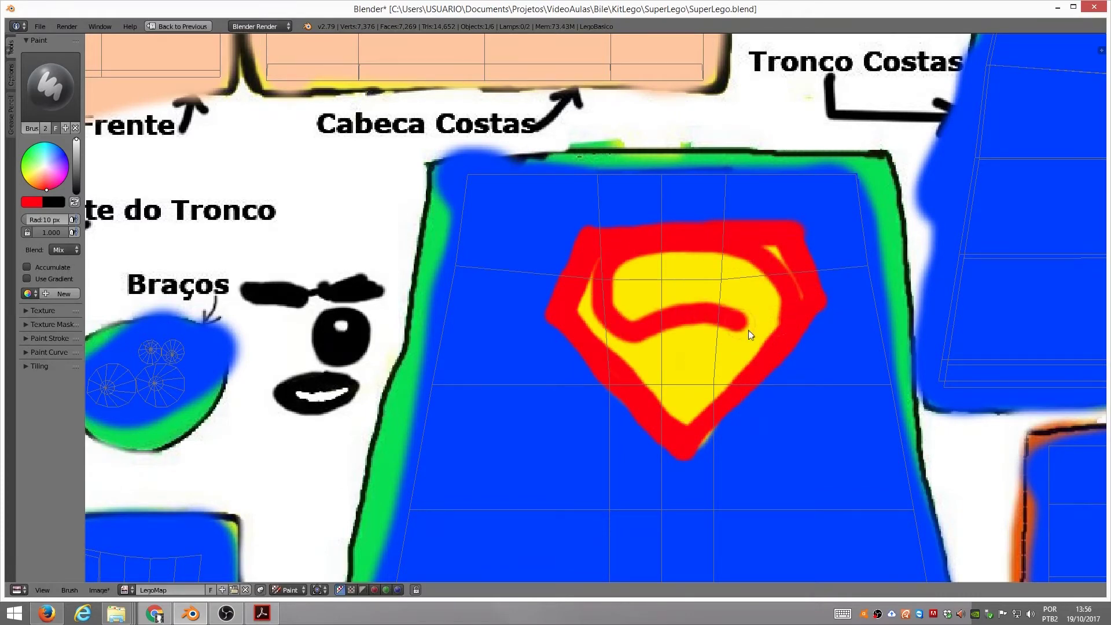
{"action": "key", "text": "ctrl+z"}
{"action": "left_click_drag", "start_coordinate": [743, 270], "coordinate": [625, 394]}
Step: Save the texture image as LegoBaseMap.jpg and restore the split layout
{"action": "scroll", "coordinate": [676, 278], "scroll_direction": "down", "scroll_amount": 3}
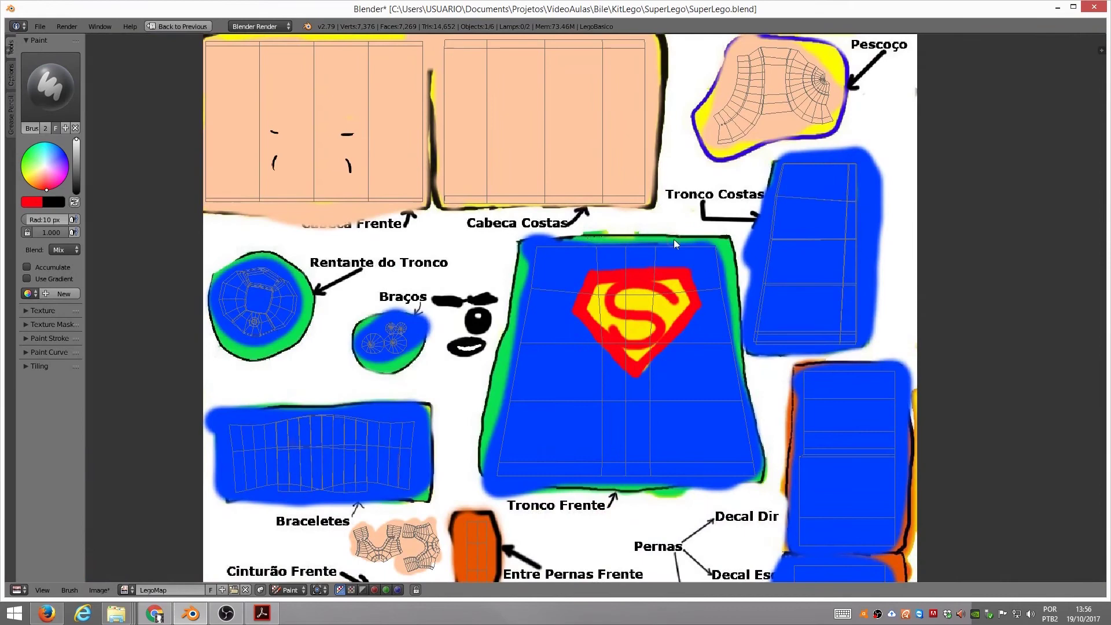
{"action": "key", "text": "alt+s"}
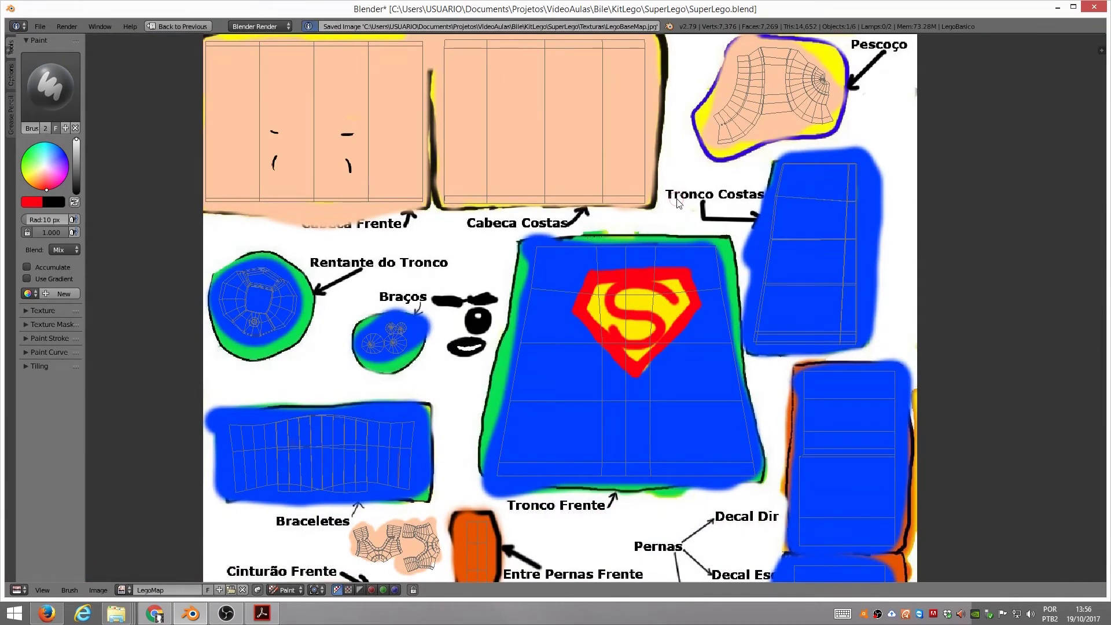
{"action": "key", "text": "ctrl+Up"}
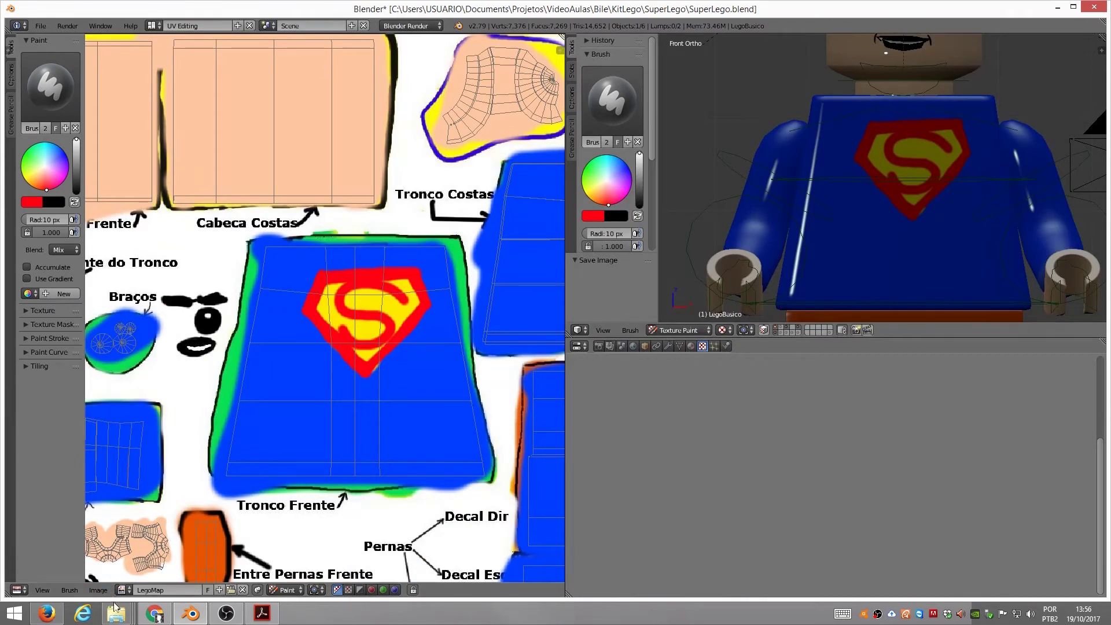
{"action": "mouse_move", "coordinate": [116, 614]}
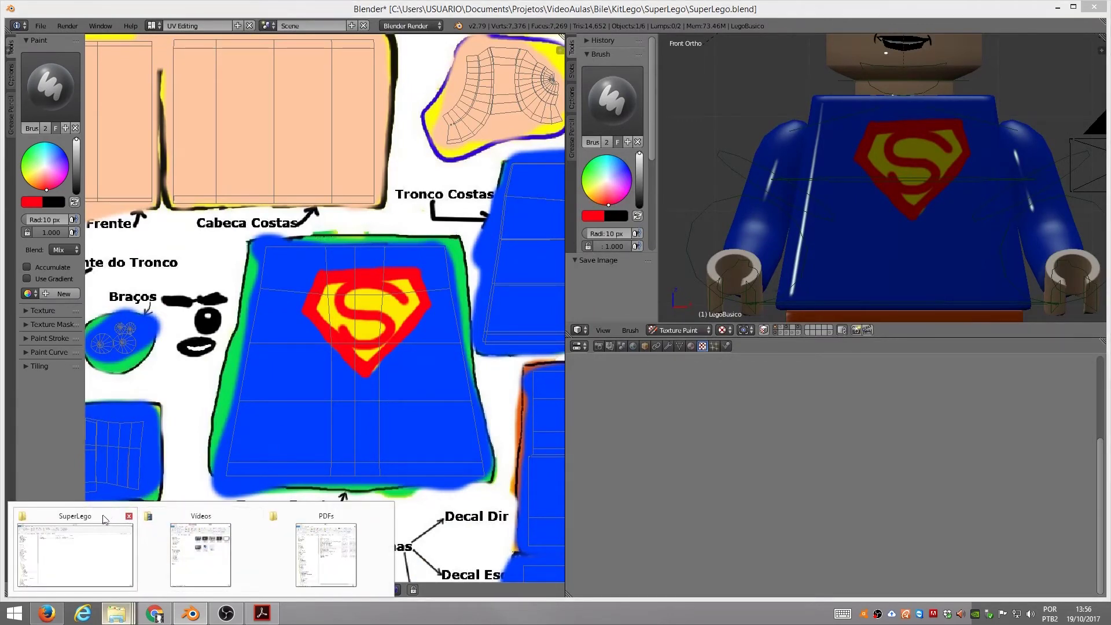
Step: Open Texturas\LegoBaseMap.jpg in Photo Viewer and send it to Adobe Photoshop CC 2015
{"action": "left_click", "coordinate": [75, 553]}
{"action": "double_click", "coordinate": [237, 123]}
{"action": "double_click", "coordinate": [302, 134]}
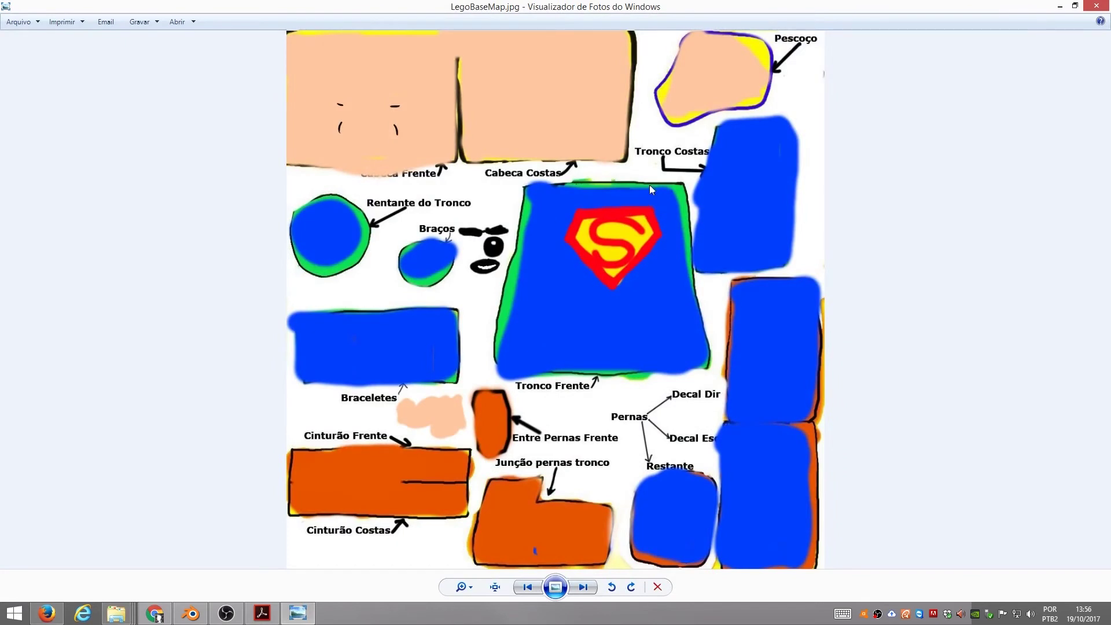
{"action": "left_click", "coordinate": [194, 21]}
{"action": "left_click", "coordinate": [148, 62]}
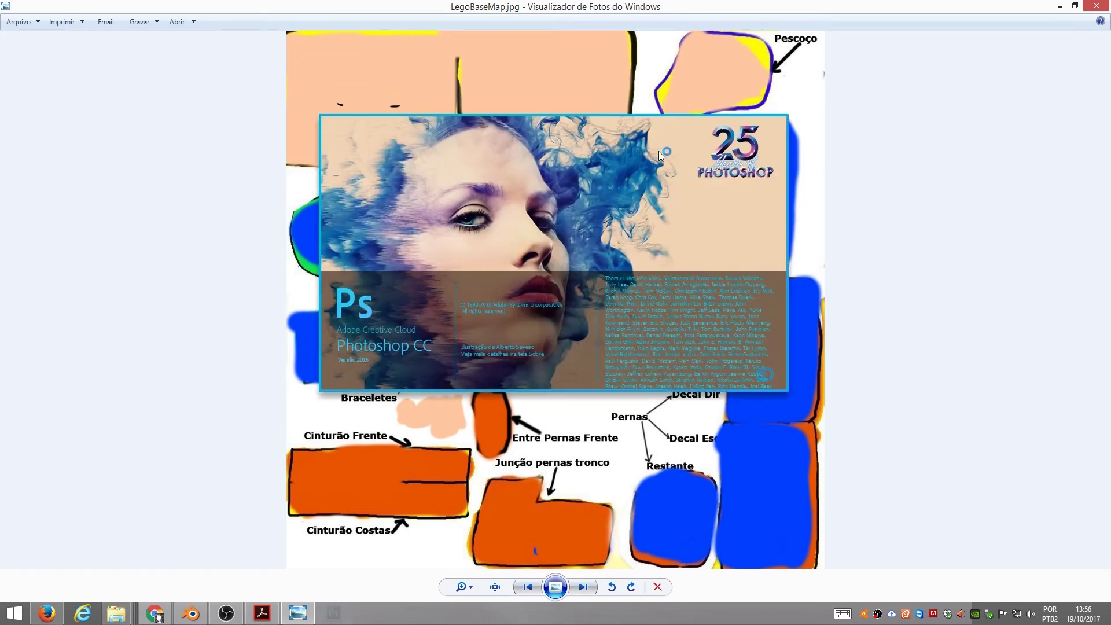
{"action": "left_click", "coordinate": [155, 613]}
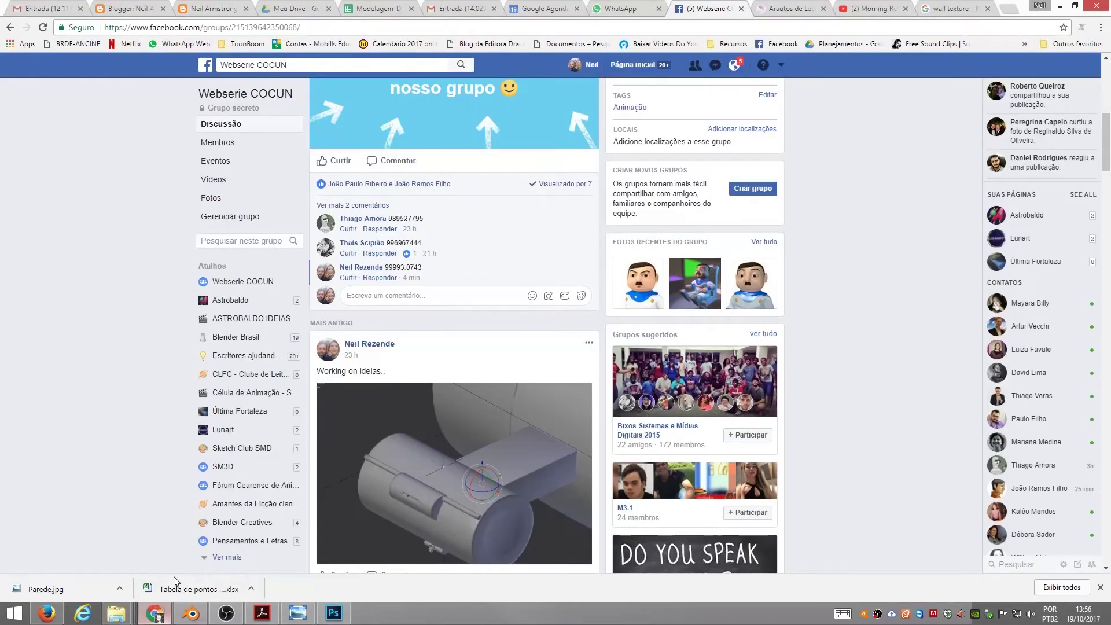
Step: Run a Google Images search for 'superman logo'
{"action": "left_click", "coordinate": [1010, 8]}
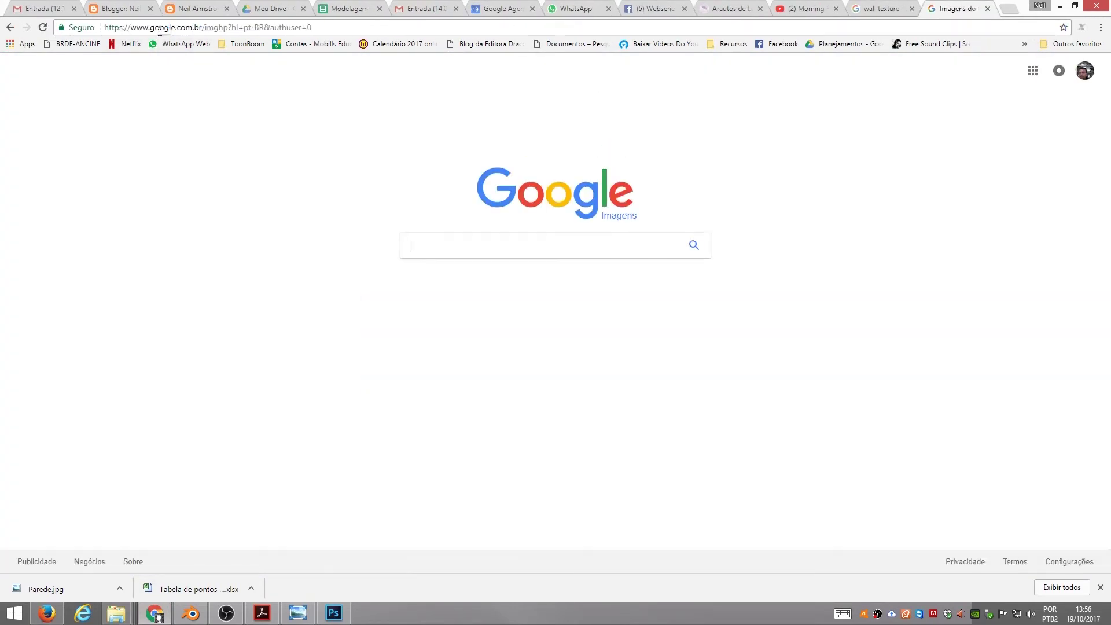
{"action": "key", "text": "alt+Tab"}
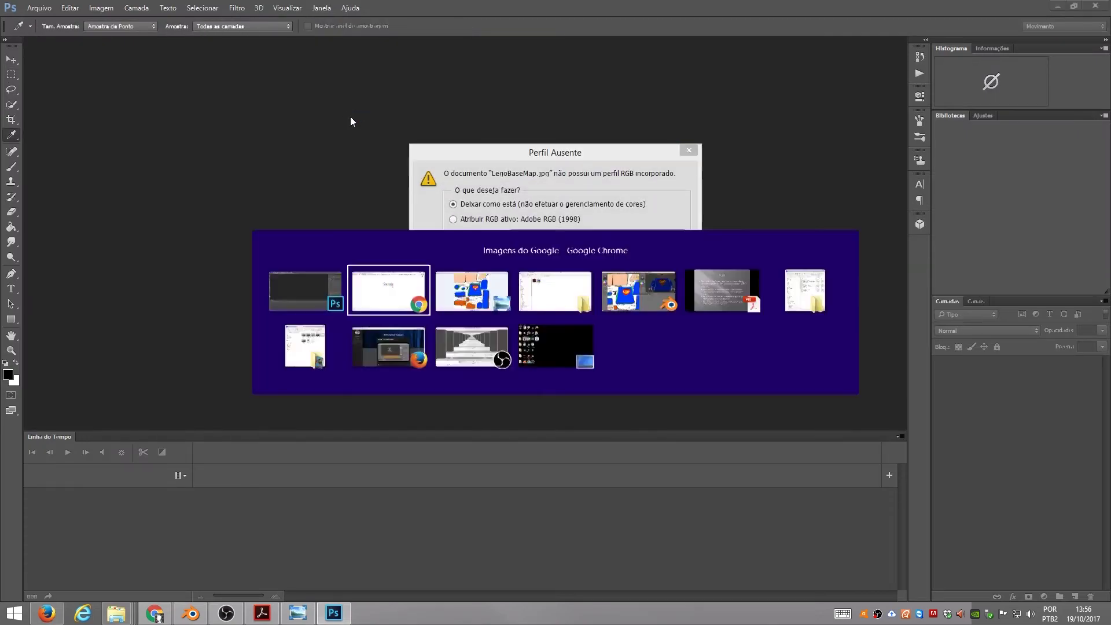
{"action": "type", "text": "superma"}
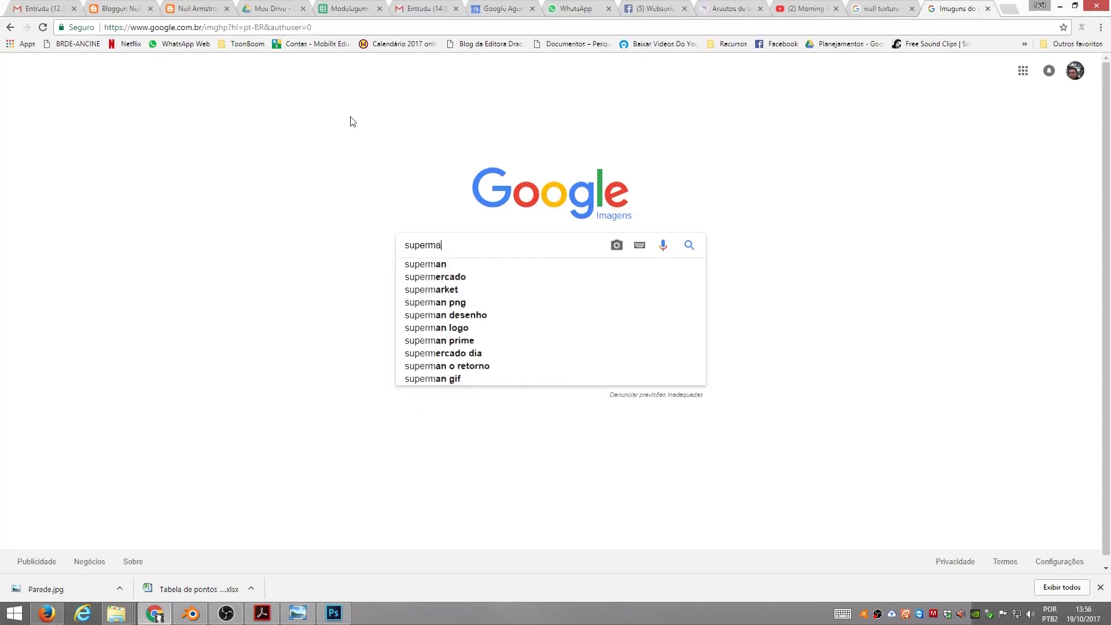
{"action": "type", "text": "n logo"}
{"action": "key", "text": "Return"}
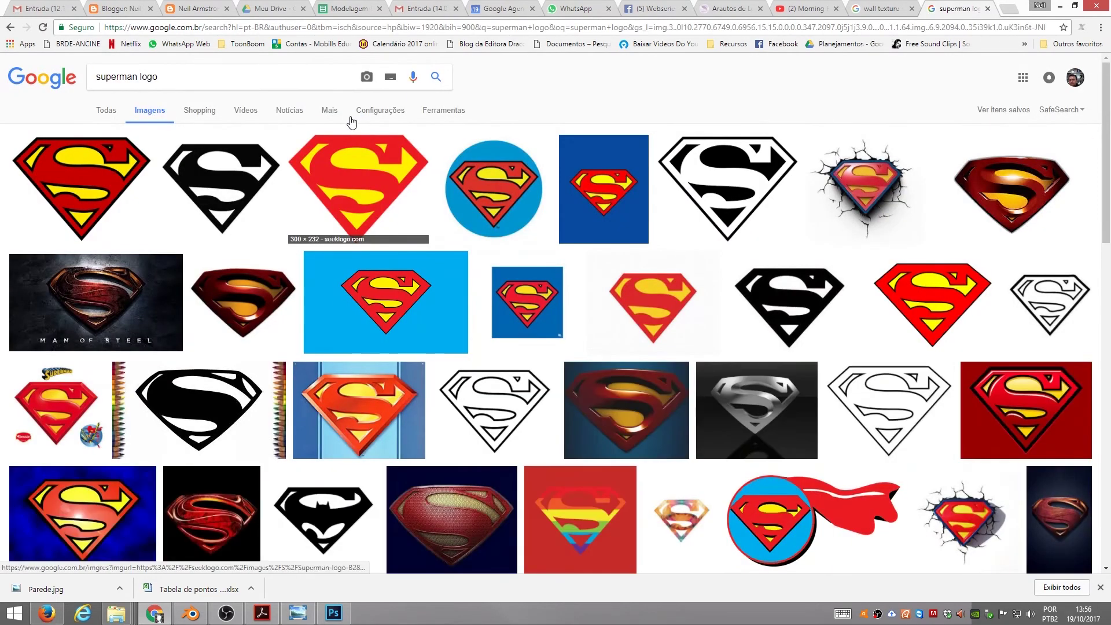
Step: Preview the third red-and-yellow Superman logo result and copy the image
{"action": "key", "text": "Tab"}
{"action": "left_click", "coordinate": [359, 191]}
{"action": "right_click", "coordinate": [374, 337]}
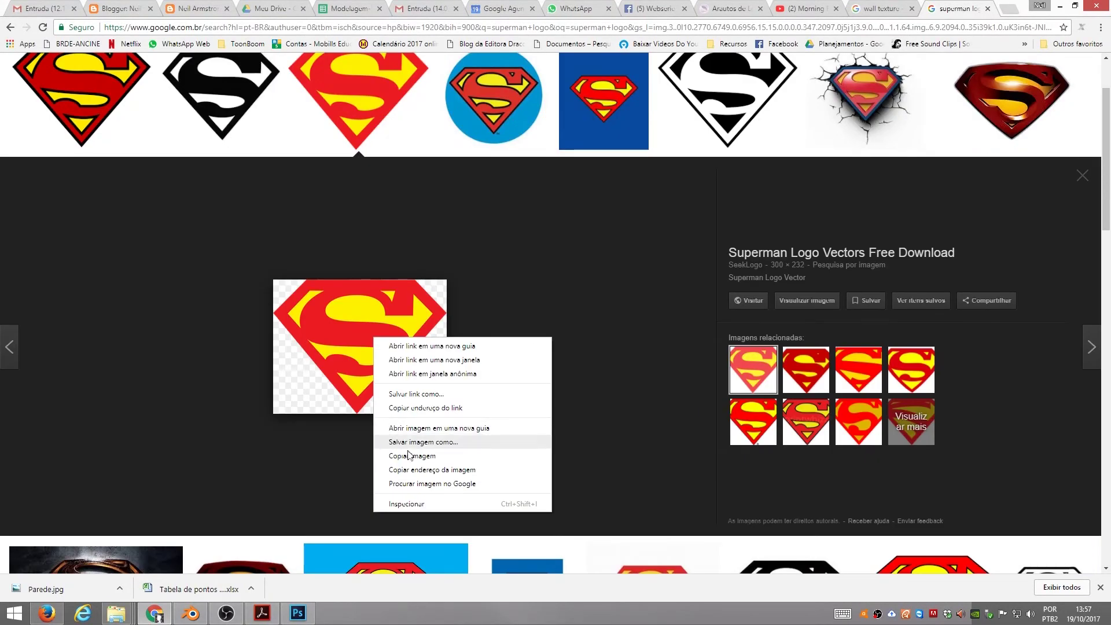
{"action": "left_click", "coordinate": [410, 456]}
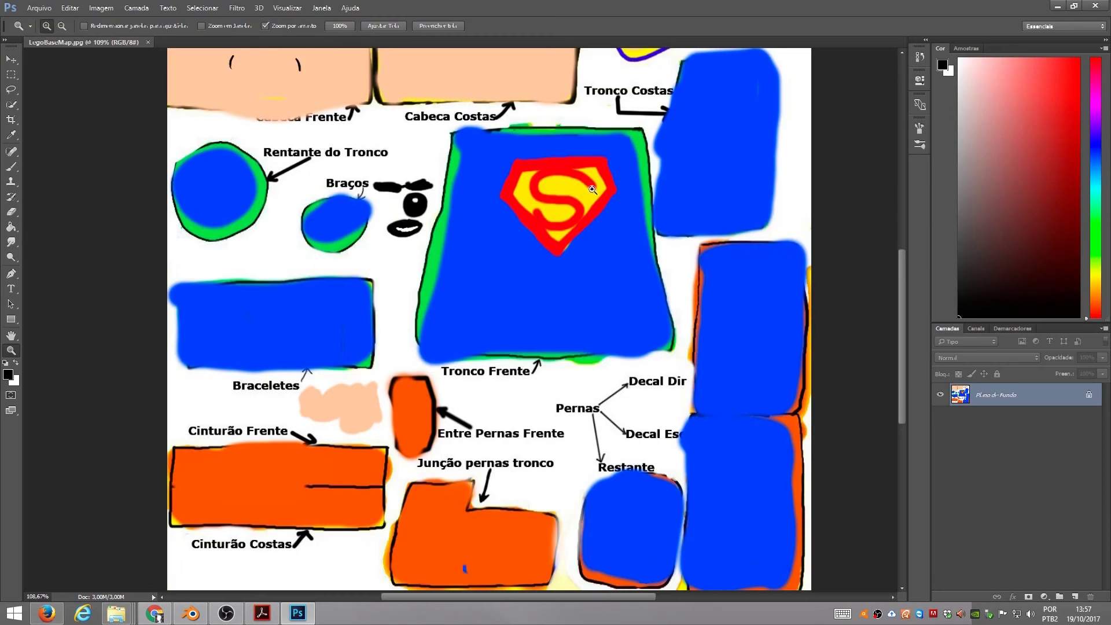
Step: Paste the Superman logo into the texture and delete its black corner background
{"action": "key", "text": "ctrl+v"}
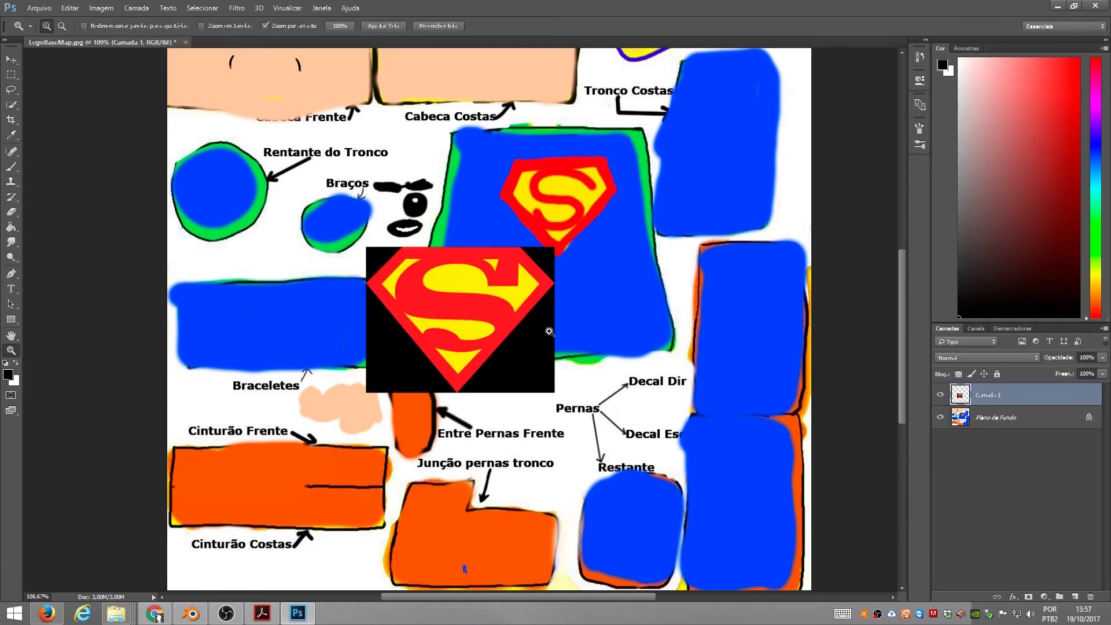
{"action": "key", "text": "w"}
{"action": "left_click_drag", "start_coordinate": [539, 328], "coordinate": [539, 320]}
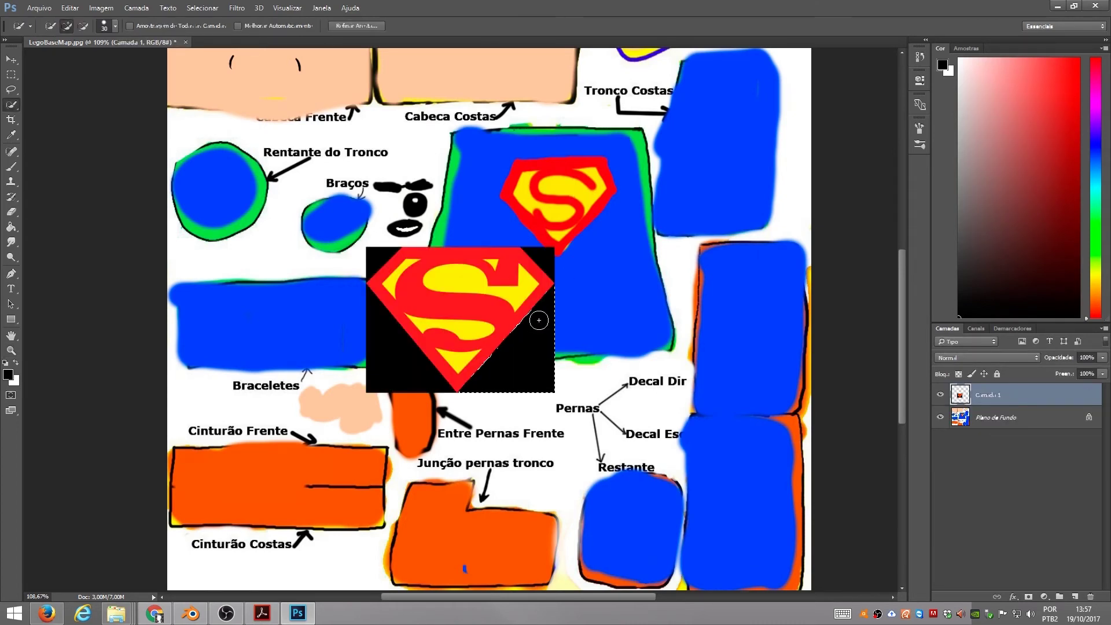
{"action": "scroll", "coordinate": [539, 320], "scroll_direction": "right", "scroll_amount": 1}
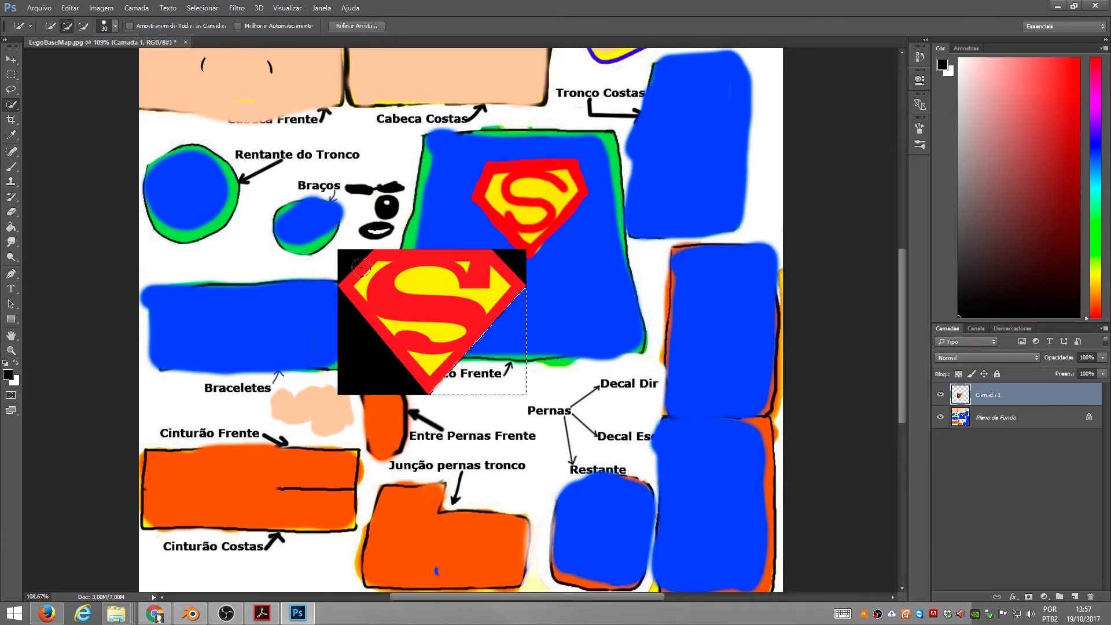
{"action": "key", "text": "shift+w"}
{"action": "left_click", "coordinate": [347, 261]}
{"action": "left_click", "coordinate": [371, 339], "text": "shift"}
{"action": "left_click", "coordinate": [522, 261], "text": "shift"}
{"action": "key", "text": "Delete"}
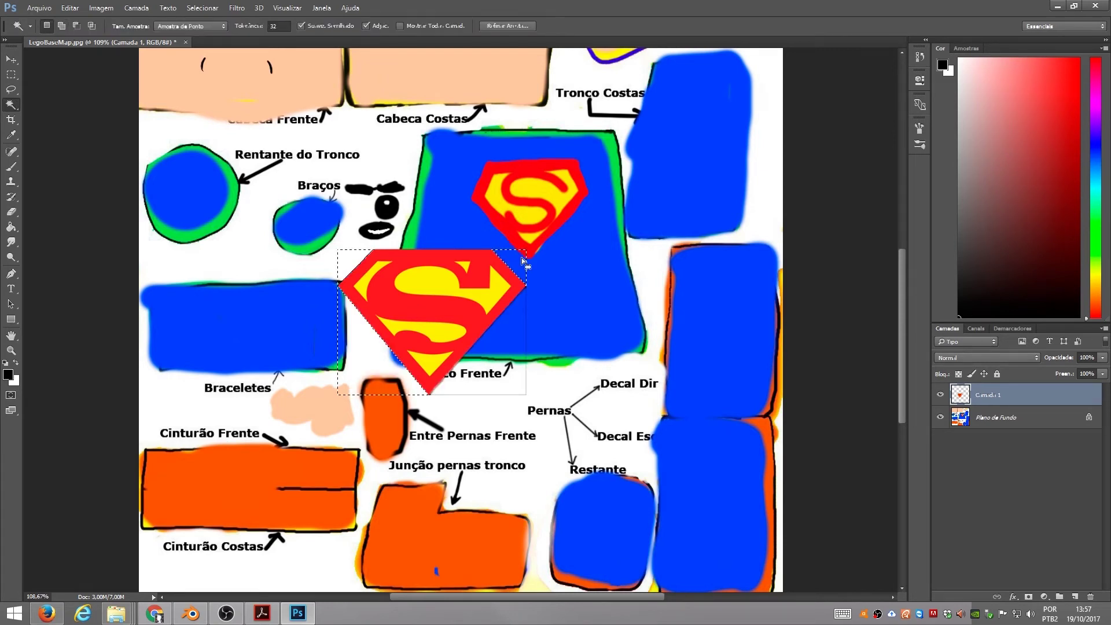
{"action": "key", "text": "ctrl+d"}
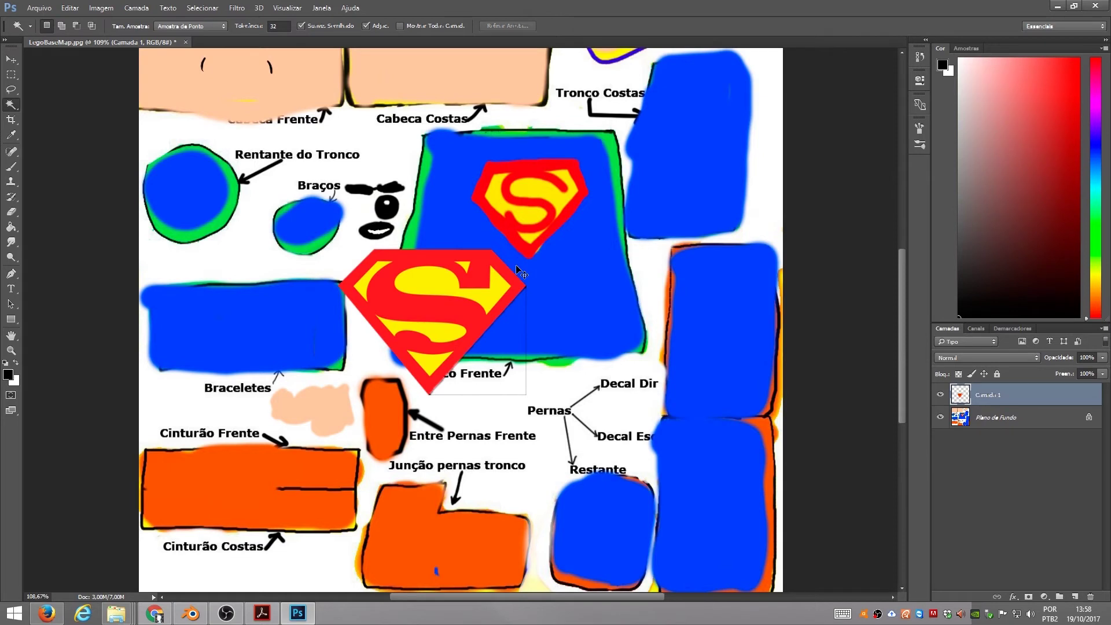
Step: Scale the logo to about 61% and position it over the torso's old S
{"action": "key", "text": "ctrl+t"}
{"action": "mouse_move", "coordinate": [526, 251]}
{"action": "left_mouse_down"}
{"action": "mouse_move", "coordinate": [422, 330]}
{"action": "mouse_move", "coordinate": [549, 189]}
{"action": "mouse_move", "coordinate": [535, 190]}
{"action": "left_mouse_up"}
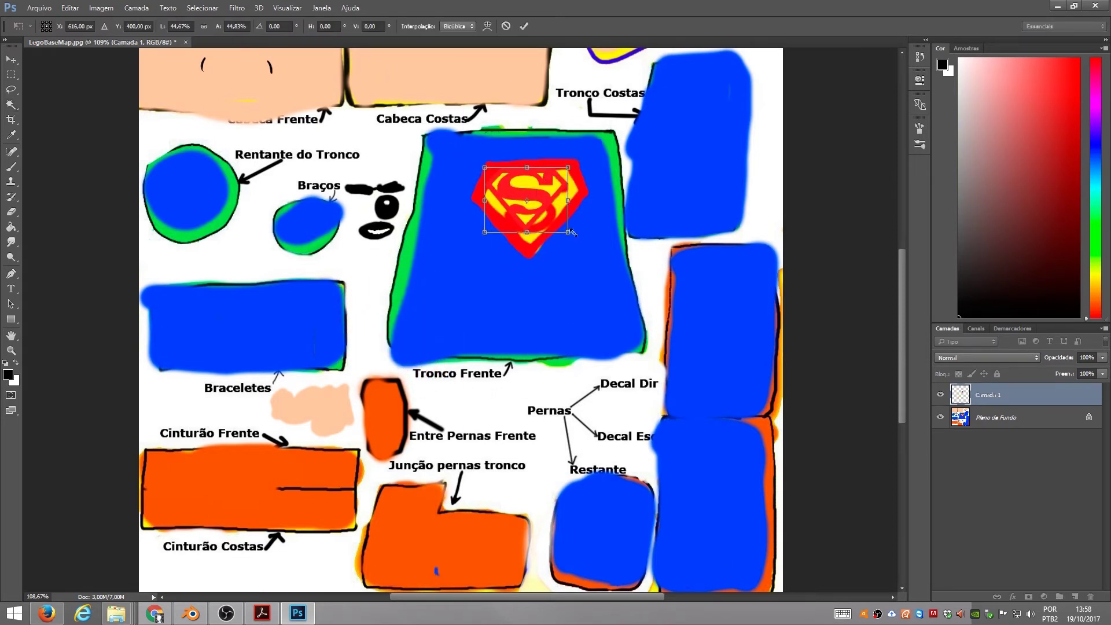
{"action": "mouse_move", "coordinate": [568, 232]}
{"action": "left_mouse_down"}
{"action": "mouse_move", "coordinate": [600, 257]}
{"action": "mouse_move", "coordinate": [542, 216]}
{"action": "left_mouse_up"}
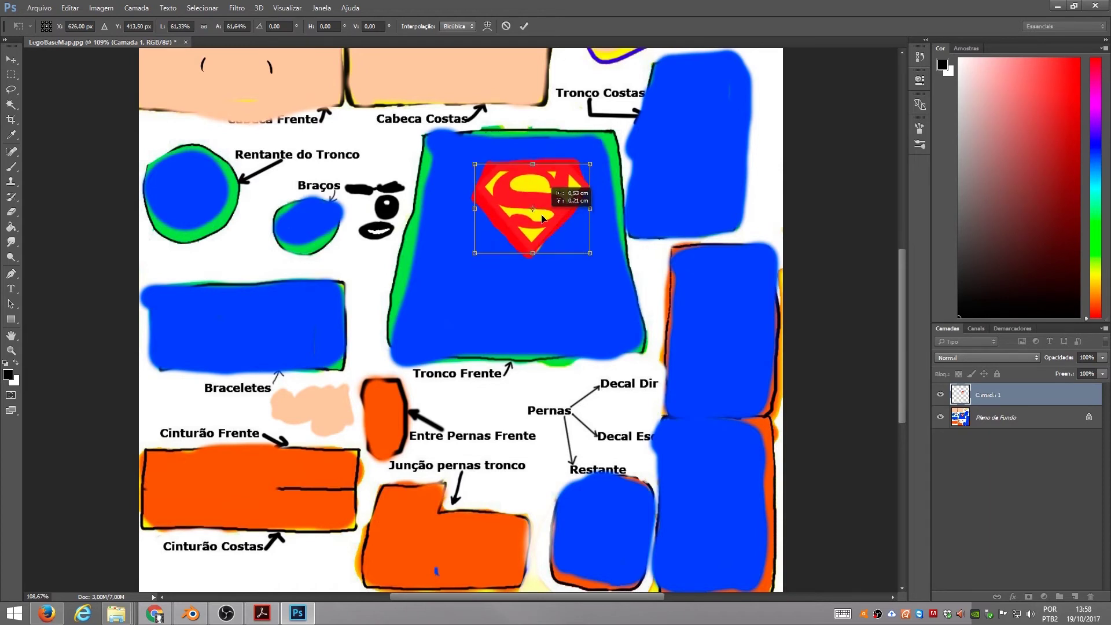
{"action": "left_click_drag", "start_coordinate": [591, 251], "coordinate": [593, 253]}
{"action": "left_click_drag", "start_coordinate": [560, 206], "coordinate": [555, 205]}
{"action": "key", "text": "Return"}
Step: Paint the torso's blue over the old shield's leftover red edges on the background layer
{"action": "key", "text": "w"}
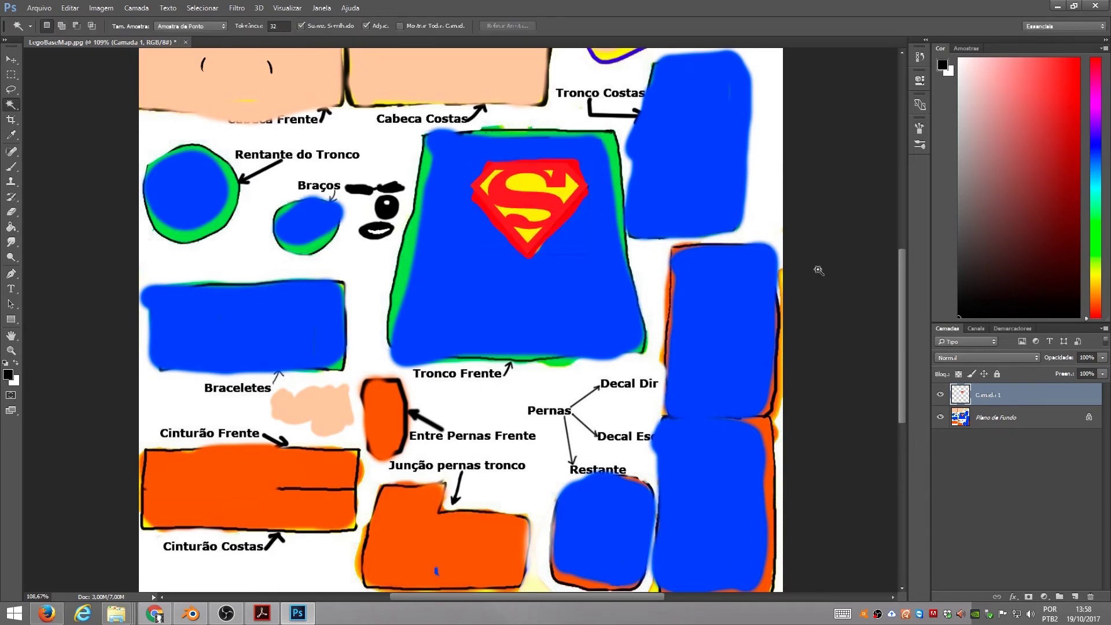
{"action": "left_click", "coordinate": [978, 419]}
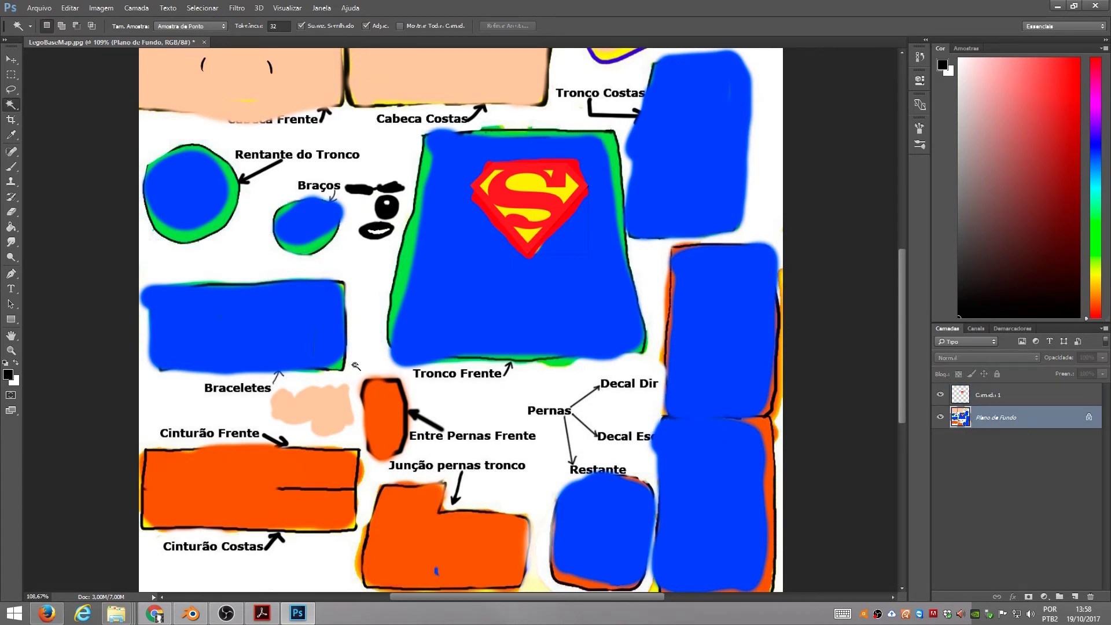
{"action": "key", "text": "b"}
{"action": "left_click", "coordinate": [514, 323], "text": "alt"}
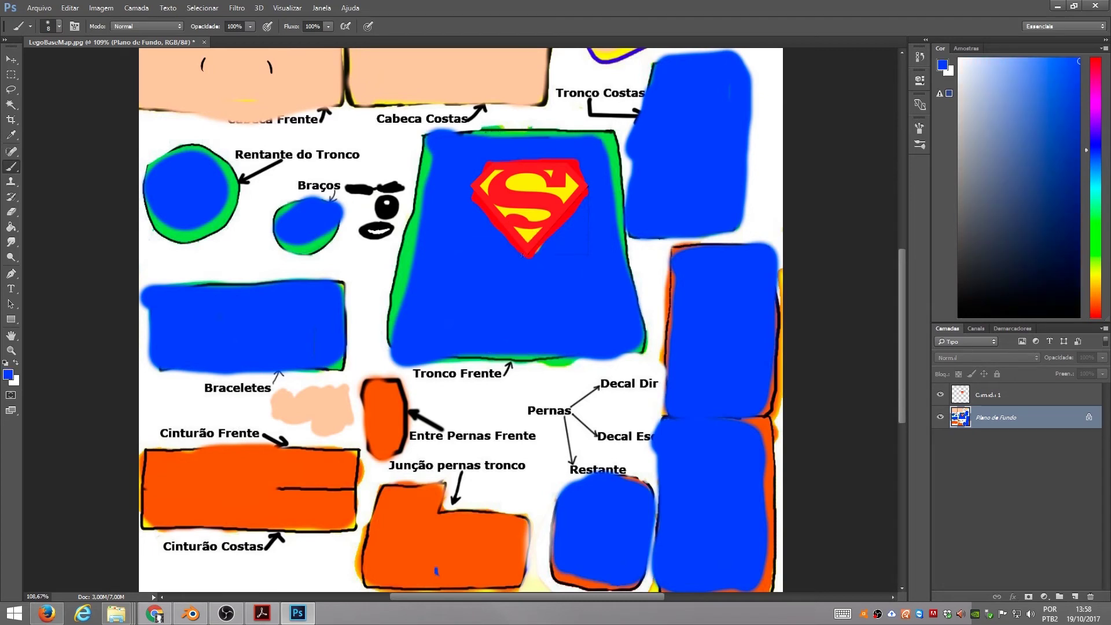
{"action": "key", "text": "bracketright"}
{"action": "key", "text": "bracketright"}
{"action": "left_click_drag", "start_coordinate": [586, 196], "coordinate": [524, 257]}
{"action": "left_click_drag", "start_coordinate": [585, 220], "coordinate": [507, 264]}
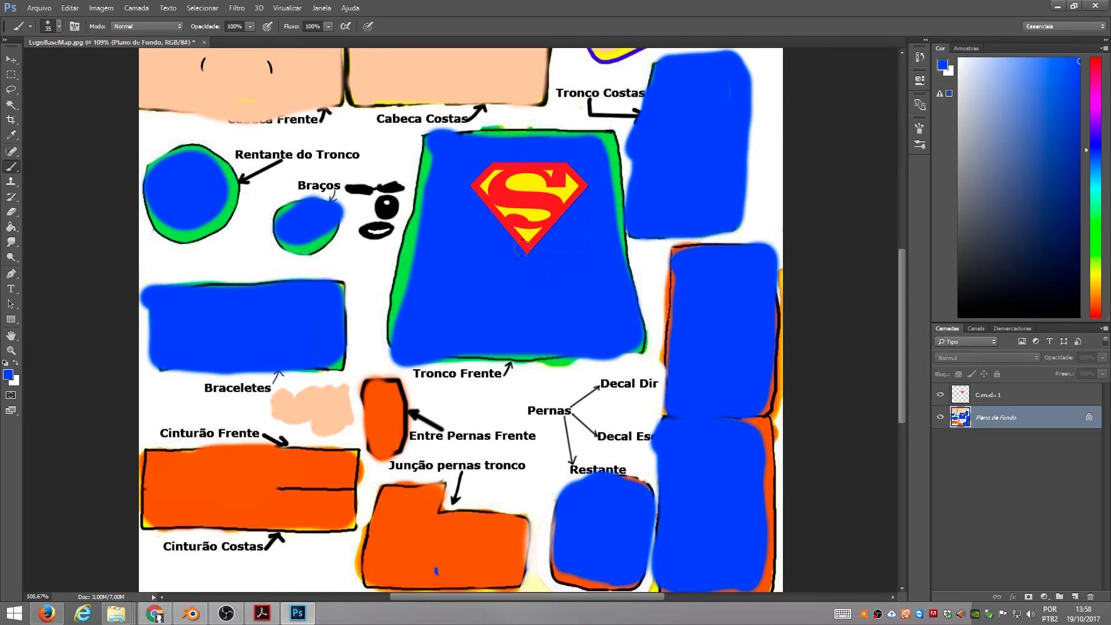
Step: Flatten the logo onto the background texture, then save and close the document
{"action": "left_click", "coordinate": [991, 395]}
{"action": "key", "text": "Delete"}
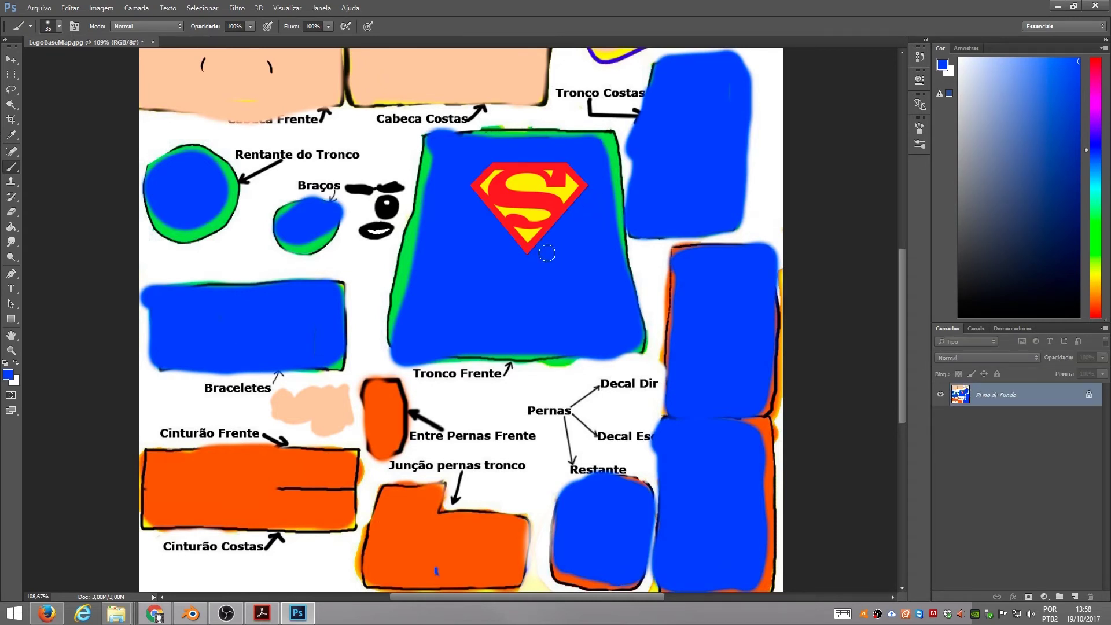
{"action": "key", "text": "ctrl+w"}
{"action": "key", "text": "alt+Tab"}
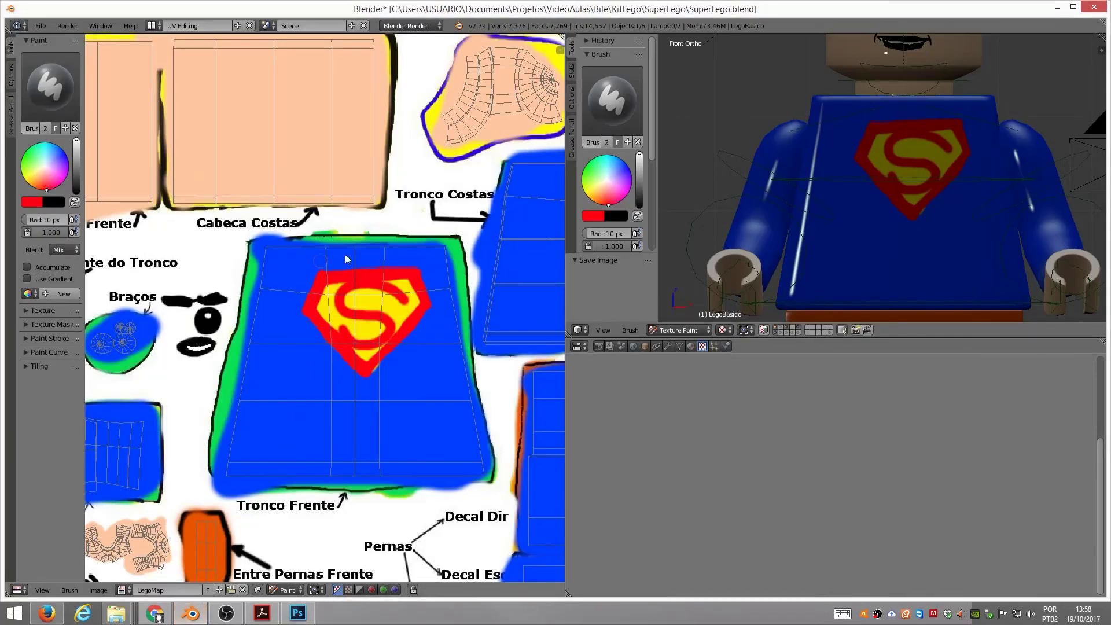
Step: Reload the edited texture so the torso shows the new Superman logo
{"action": "key", "text": "alt+r"}
{"action": "scroll", "coordinate": [800, 238], "scroll_direction": "down", "scroll_amount": 2}
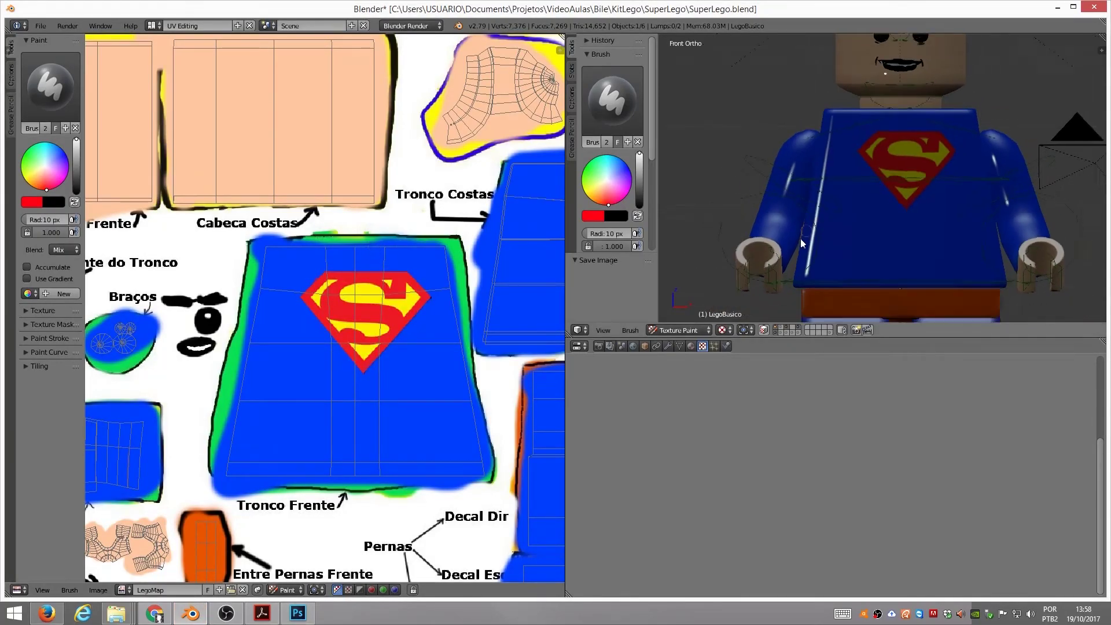
{"action": "scroll", "coordinate": [800, 238], "scroll_direction": "down", "scroll_amount": 2}
{"action": "scroll", "coordinate": [814, 245], "scroll_direction": "down", "scroll_amount": 1}
{"action": "scroll", "coordinate": [865, 240], "scroll_direction": "up", "scroll_amount": 1}
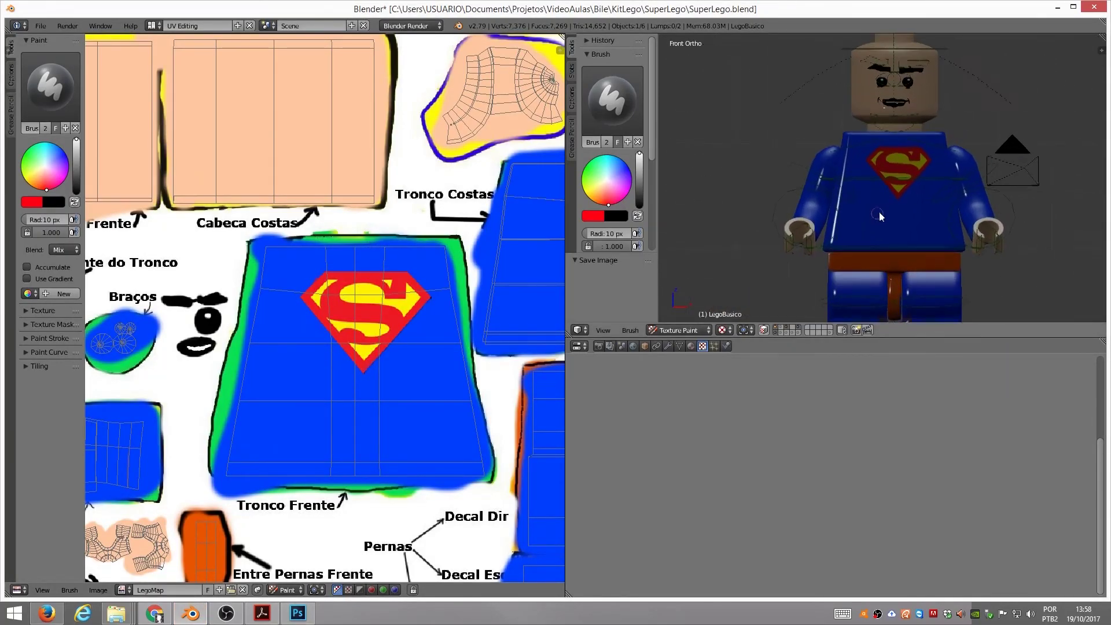
{"action": "scroll", "coordinate": [880, 212], "scroll_direction": "up", "scroll_amount": 1}
Step: Save the .blend file over the existing one and switch to the Default layout
{"action": "key", "text": "ctrl+s"}
{"action": "left_click", "coordinate": [868, 214]}
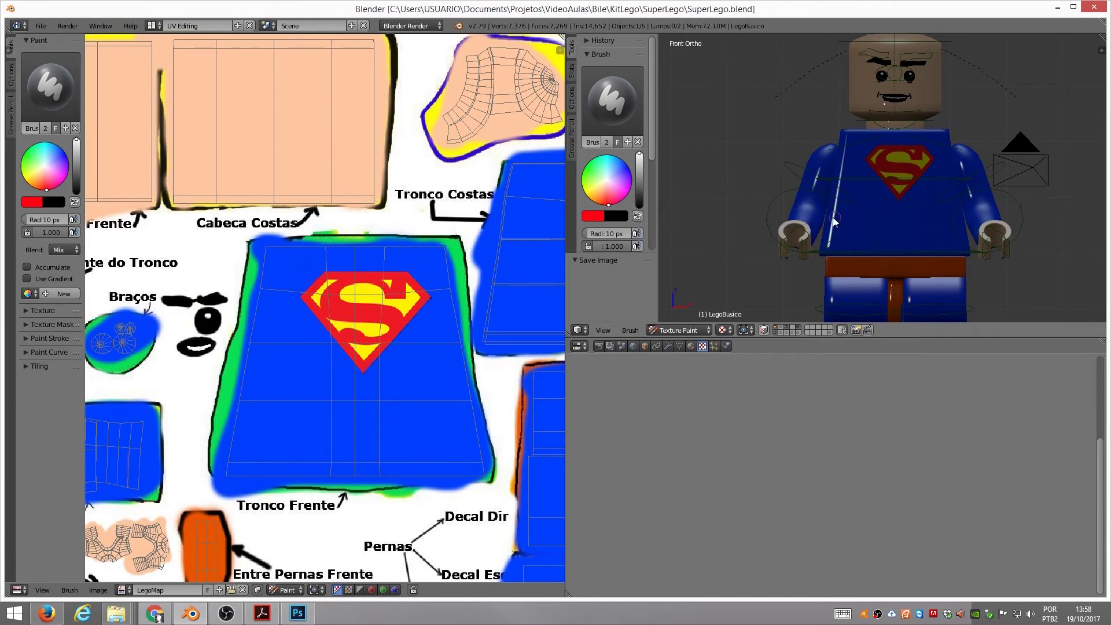
{"action": "left_click", "coordinate": [161, 24]}
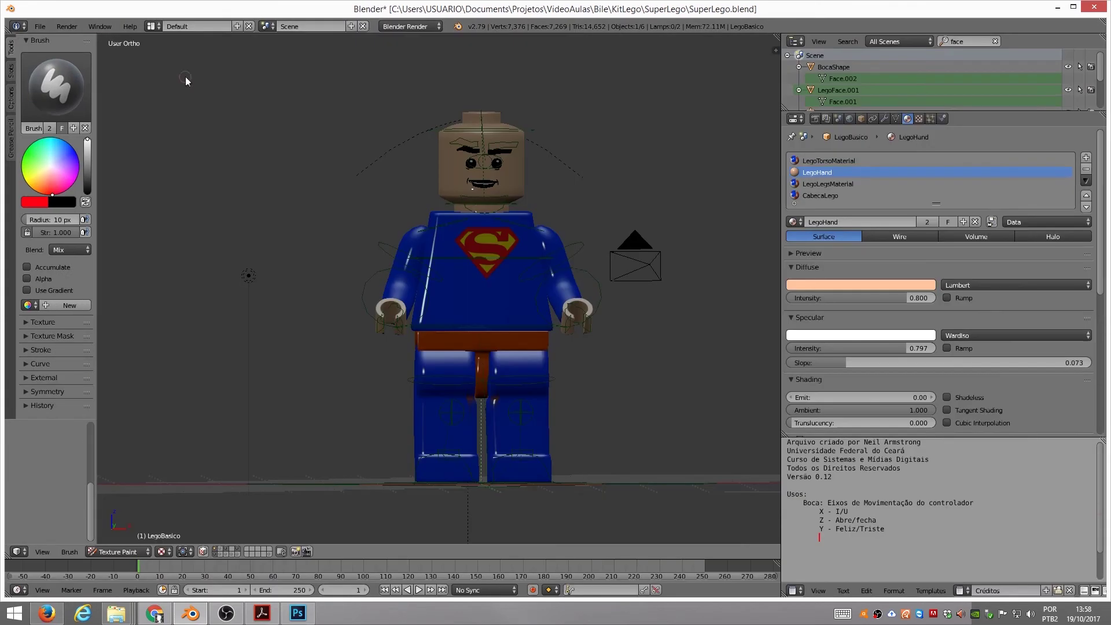
{"action": "left_click", "coordinate": [184, 81]}
Step: Compare the hair piece layers, leaving only the black hair visible
{"action": "mouse_move", "coordinate": [470, 294]}
{"action": "middle_mouse_down"}
{"action": "mouse_move", "coordinate": [488, 267]}
{"action": "mouse_move", "coordinate": [463, 279]}
{"action": "mouse_move", "coordinate": [484, 273]}
{"action": "middle_mouse_up"}
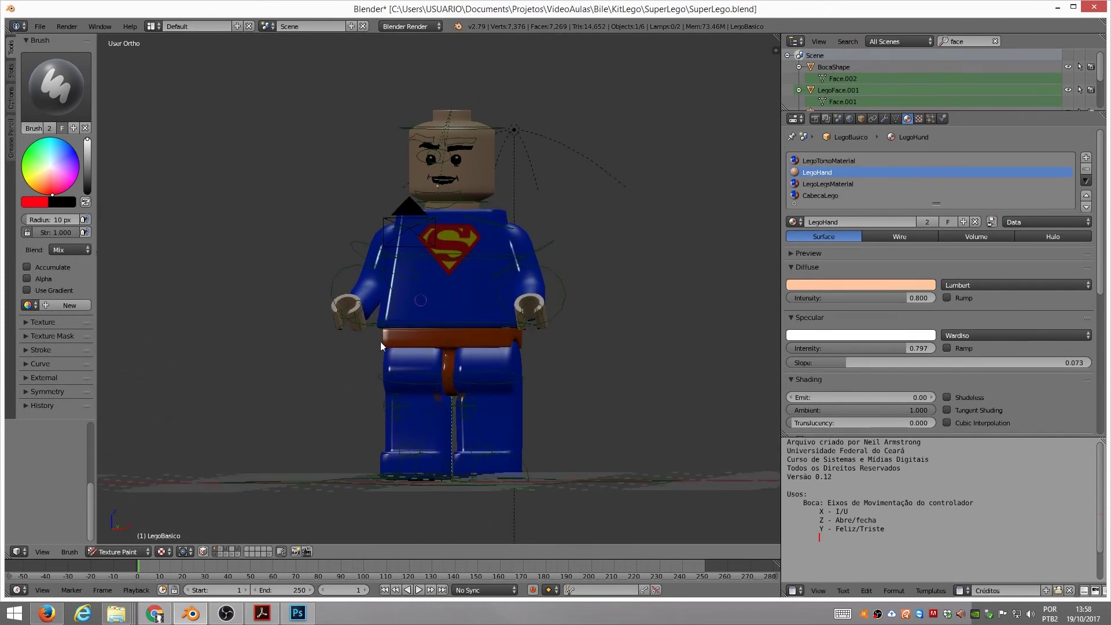
{"action": "left_click", "coordinate": [220, 555], "text": "shift"}
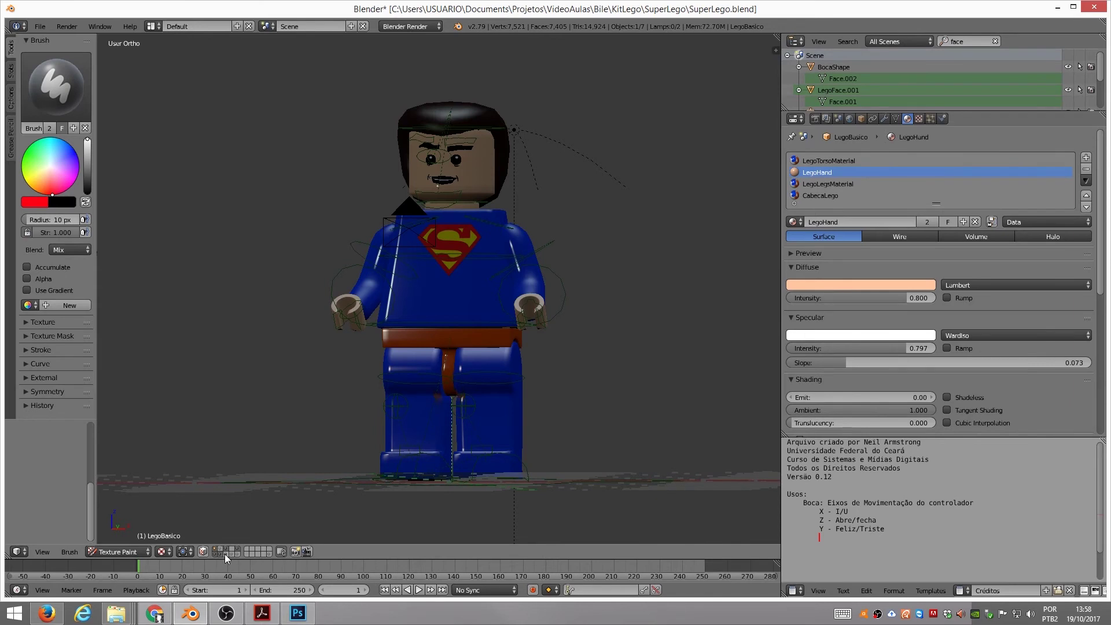
{"action": "left_click", "coordinate": [221, 555], "text": "shift"}
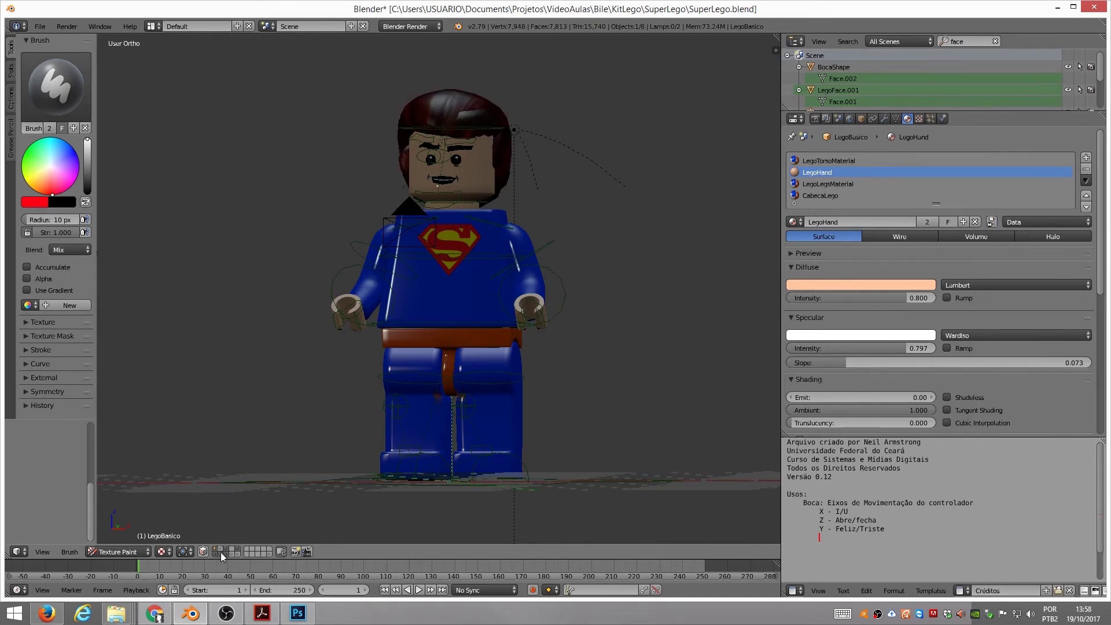
{"action": "left_click", "coordinate": [221, 552]}
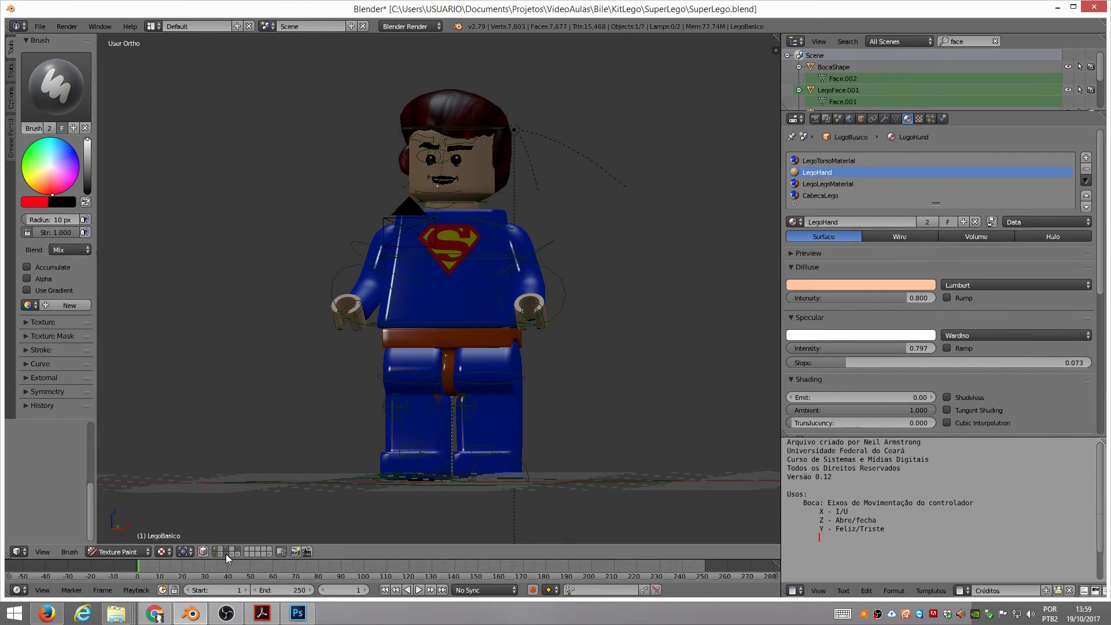
{"action": "left_click", "coordinate": [226, 553], "text": "shift"}
{"action": "left_click", "coordinate": [231, 553], "text": "shift"}
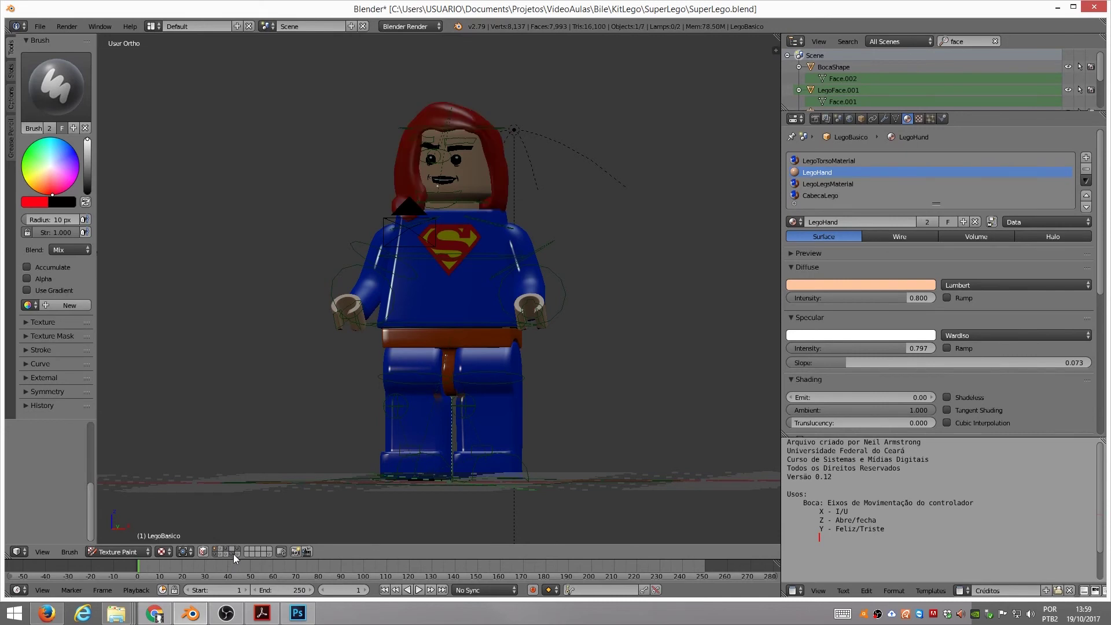
{"action": "left_click", "coordinate": [233, 553], "text": "shift"}
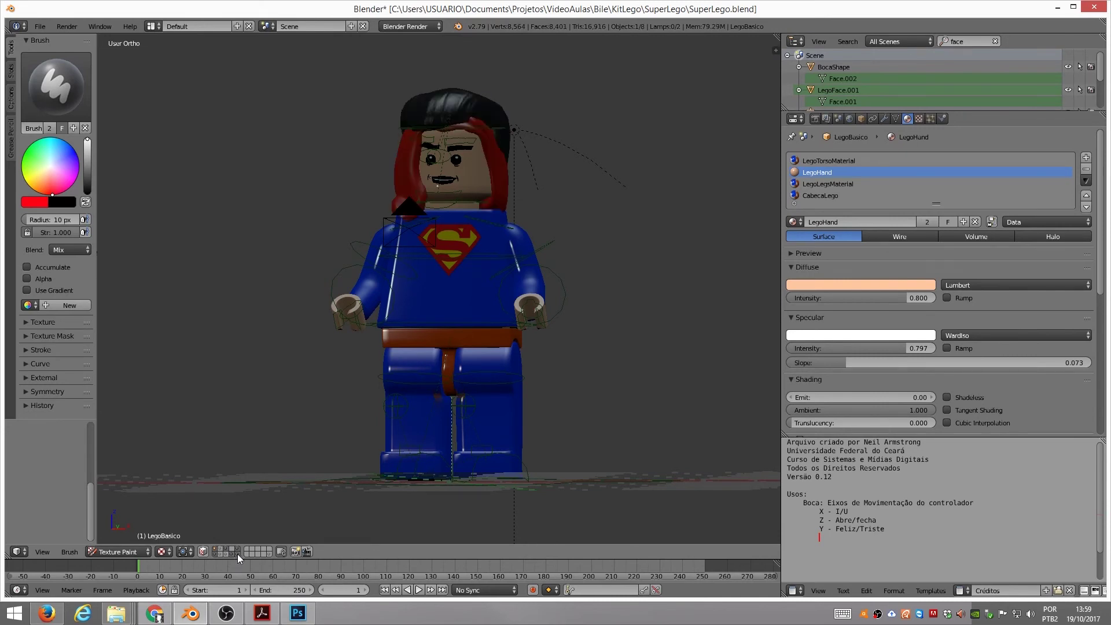
{"action": "left_click", "coordinate": [234, 554], "text": "shift"}
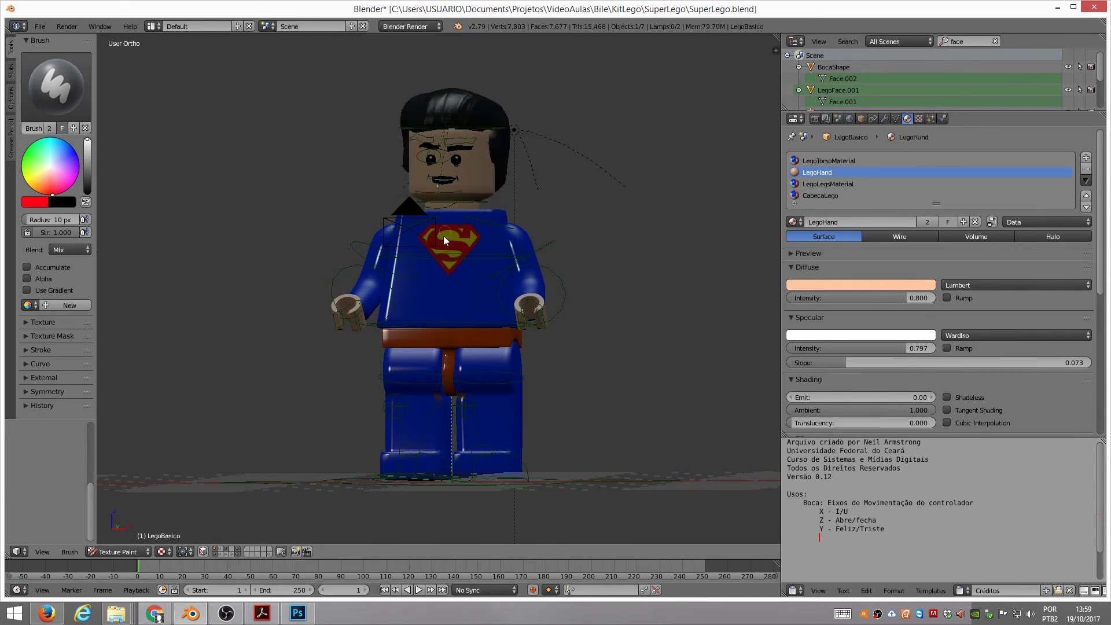
Step: View the figure from the front and select the black hair object
{"action": "scroll", "coordinate": [514, 245], "scroll_direction": "down", "scroll_amount": 1}
{"action": "key", "text": "KP_1"}
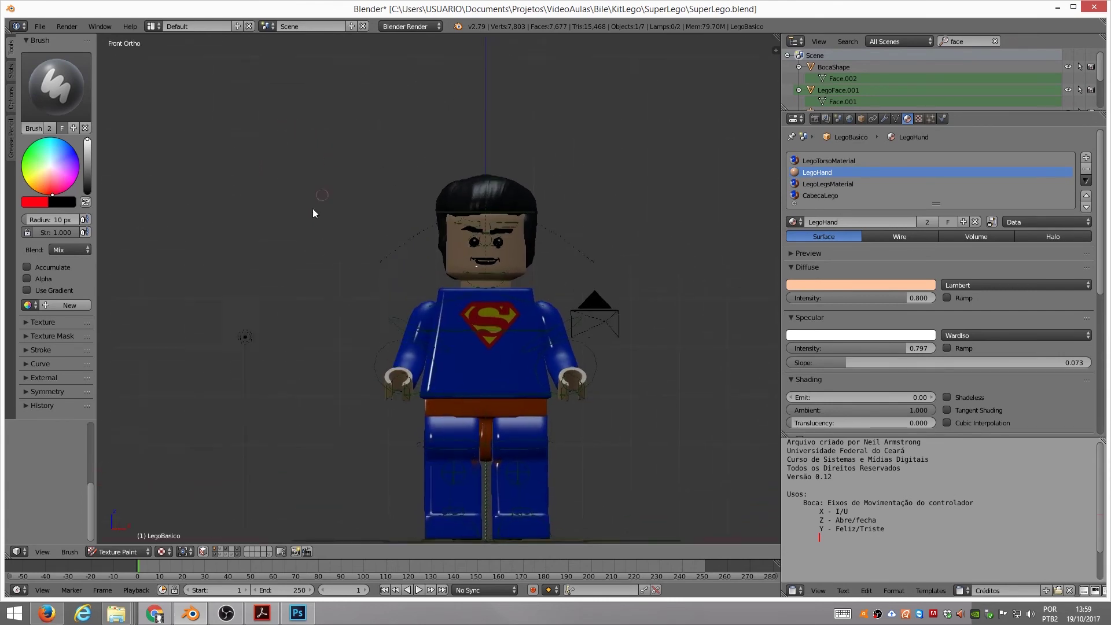
{"action": "scroll", "coordinate": [407, 258], "scroll_direction": "up", "scroll_amount": 5}
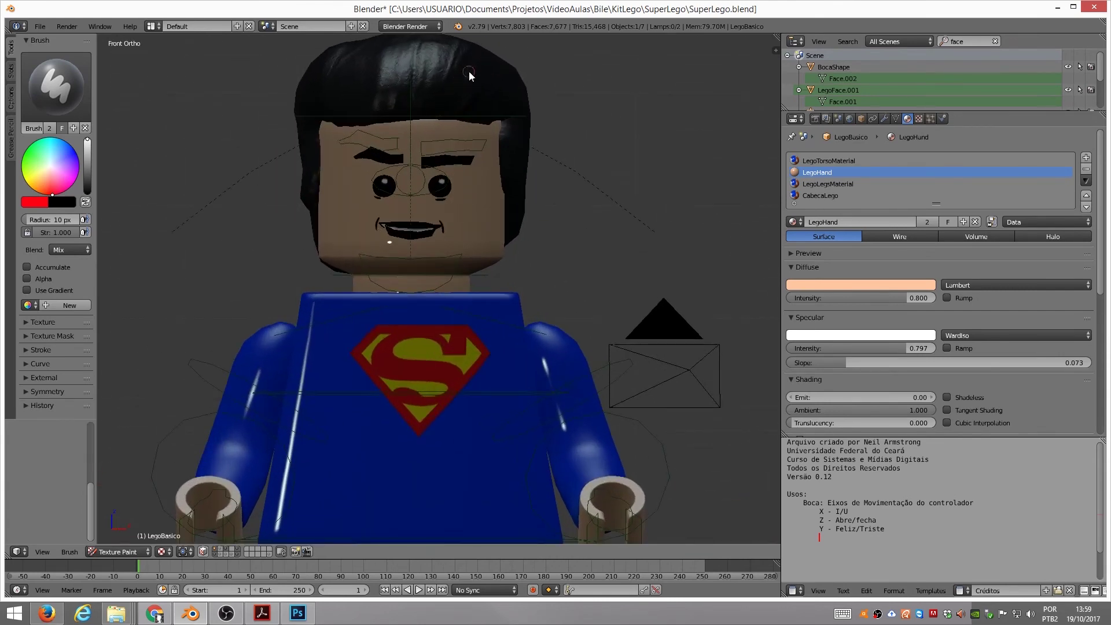
{"action": "right_click", "coordinate": [469, 70]}
Step: In Edit Mode, move several hair vertices closer around the head and forehead
{"action": "key", "text": "Tab"}
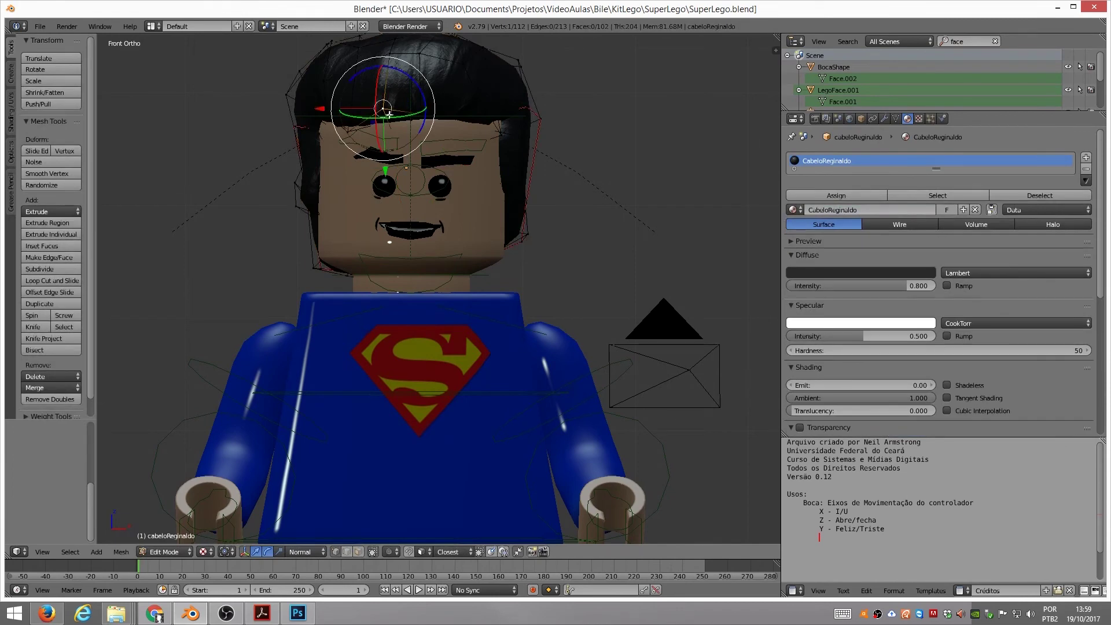
{"action": "key", "text": "g"}
{"action": "left_click", "coordinate": [353, 125]}
{"action": "key", "text": "g"}
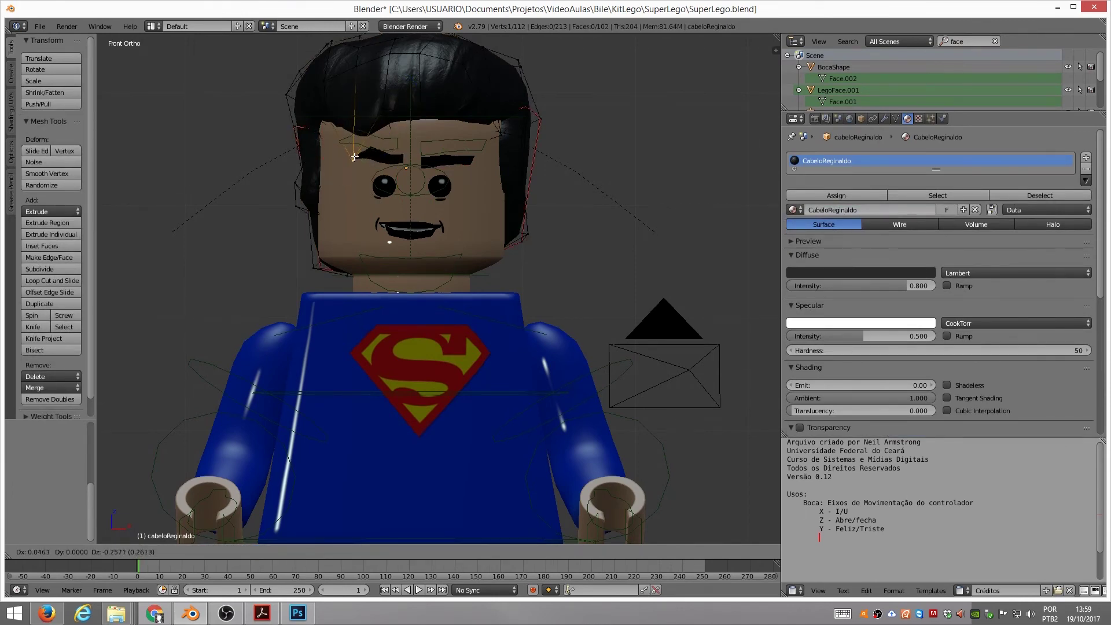
{"action": "left_click", "coordinate": [353, 158]}
{"action": "key", "text": "g"}
{"action": "left_click", "coordinate": [360, 115]}
{"action": "key", "text": "g"}
{"action": "left_click", "coordinate": [400, 119]}
{"action": "key", "text": "g"}
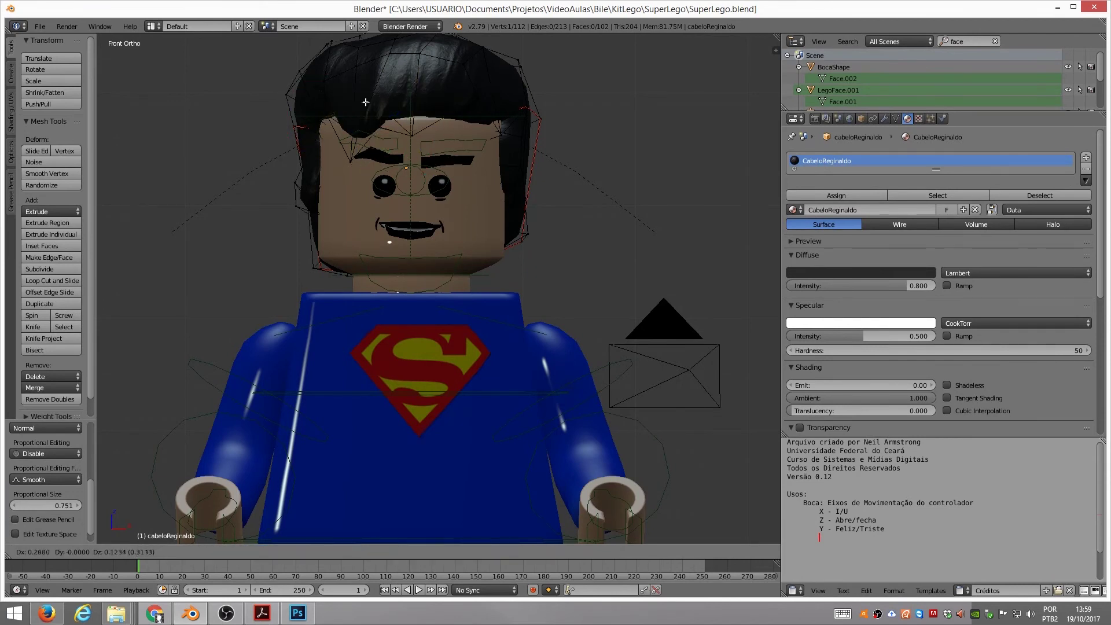
{"action": "left_click", "coordinate": [366, 116]}
{"action": "key", "text": "g"}
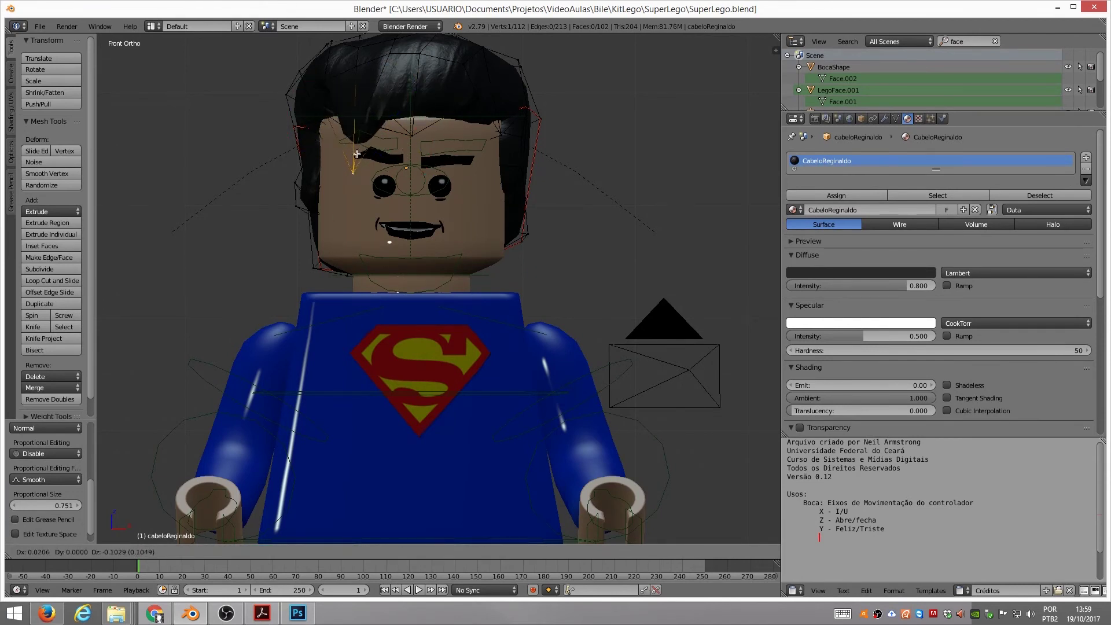
{"action": "left_click", "coordinate": [376, 147]}
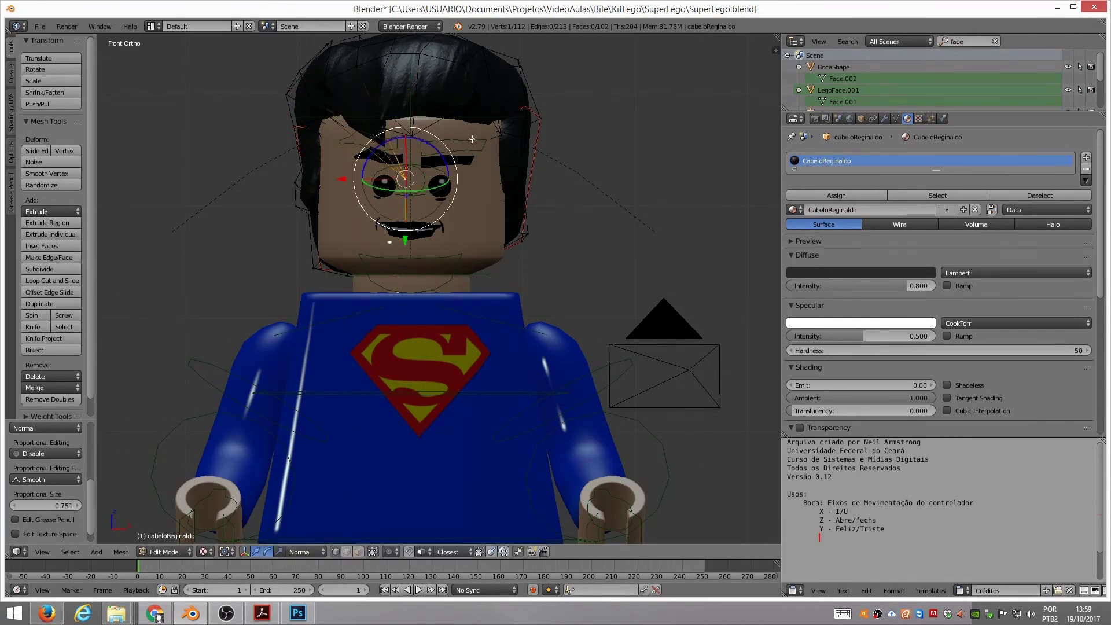
Step: Shrink/fatten all hair vertices along normals, then nudge the hair slightly down in Object Mode
{"action": "key", "text": "Tab"}
{"action": "key", "text": "Tab"}
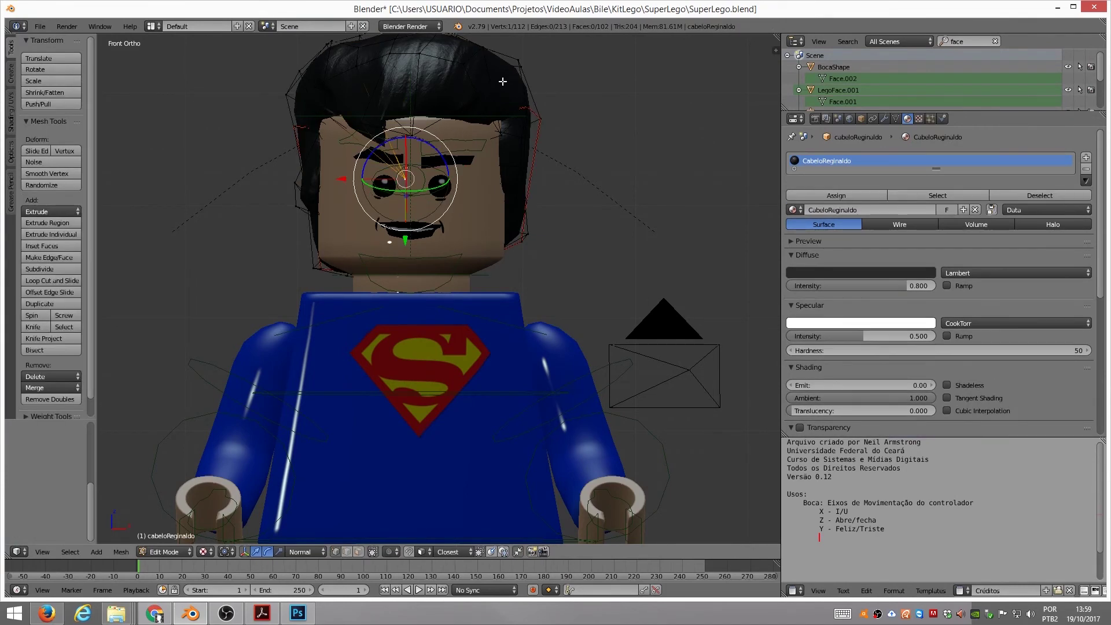
{"action": "key", "text": "a"}
{"action": "key", "text": "alt+s"}
{"action": "left_click", "coordinate": [507, 81]}
{"action": "key", "text": "Tab"}
{"action": "key", "text": "Tab"}
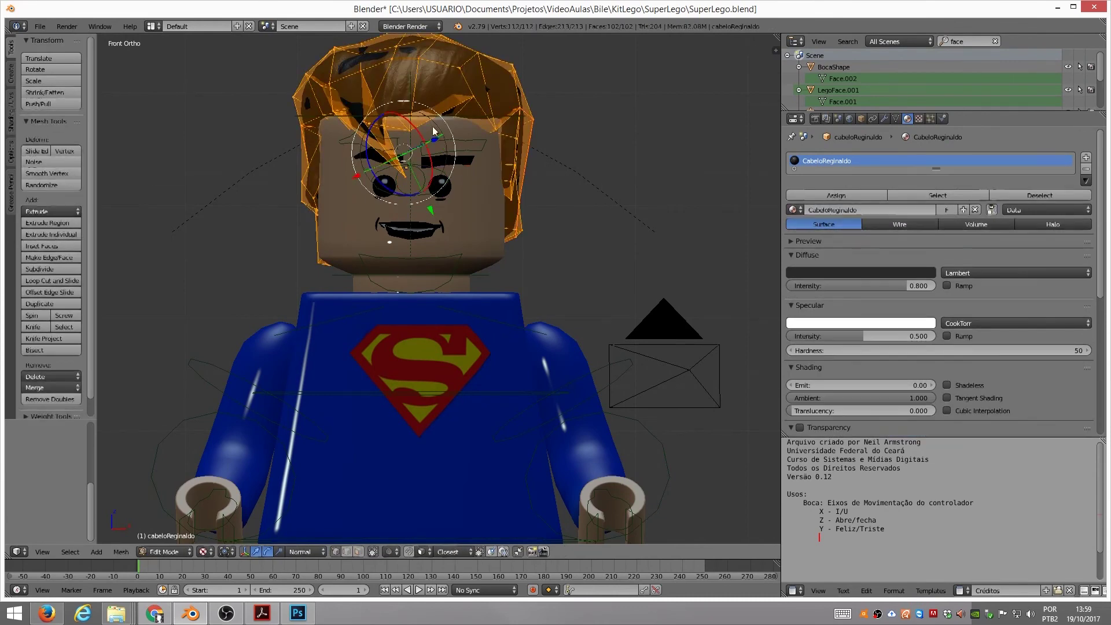
{"action": "key", "text": "Tab"}
{"action": "left_click_drag", "start_coordinate": [407, 108], "coordinate": [406, 111]}
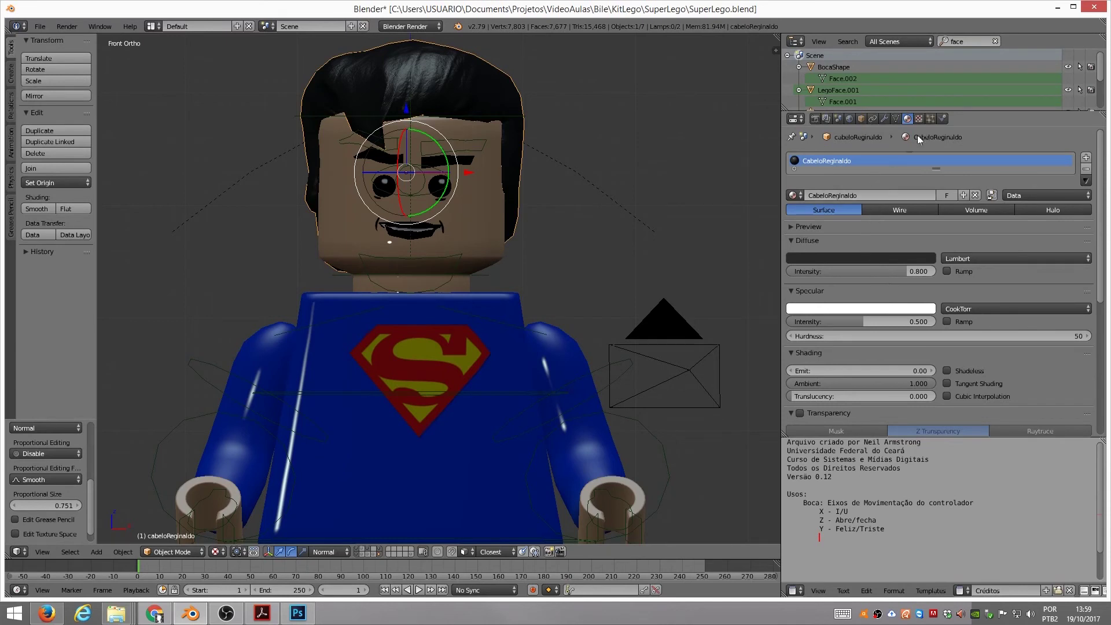
Step: Add the black hair object to the SuperLego group
{"action": "left_click", "coordinate": [862, 118]}
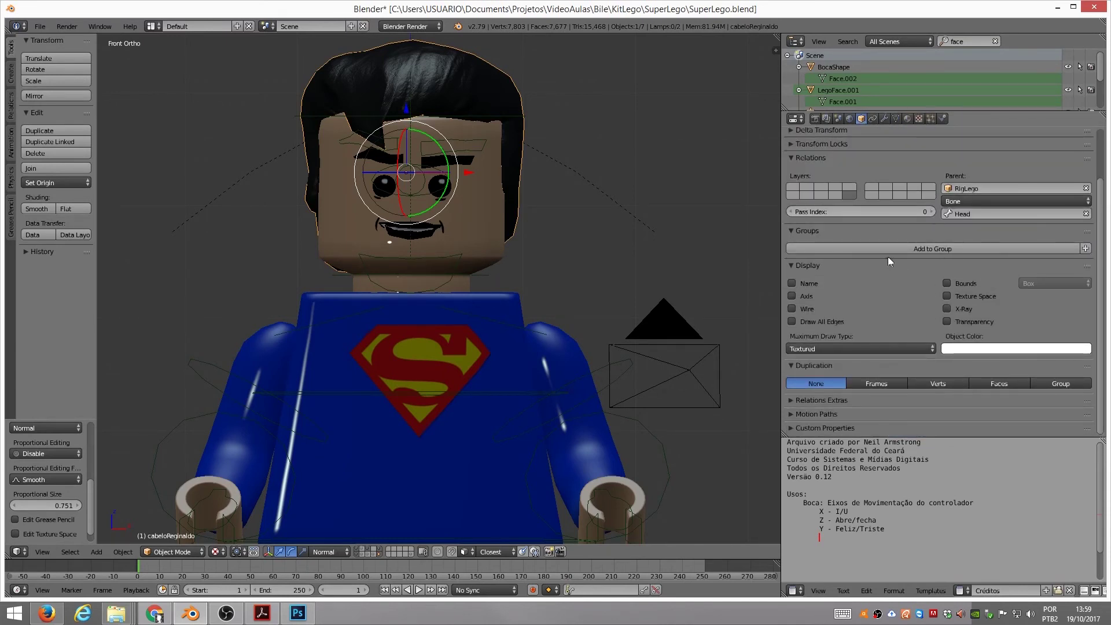
{"action": "left_click", "coordinate": [875, 247]}
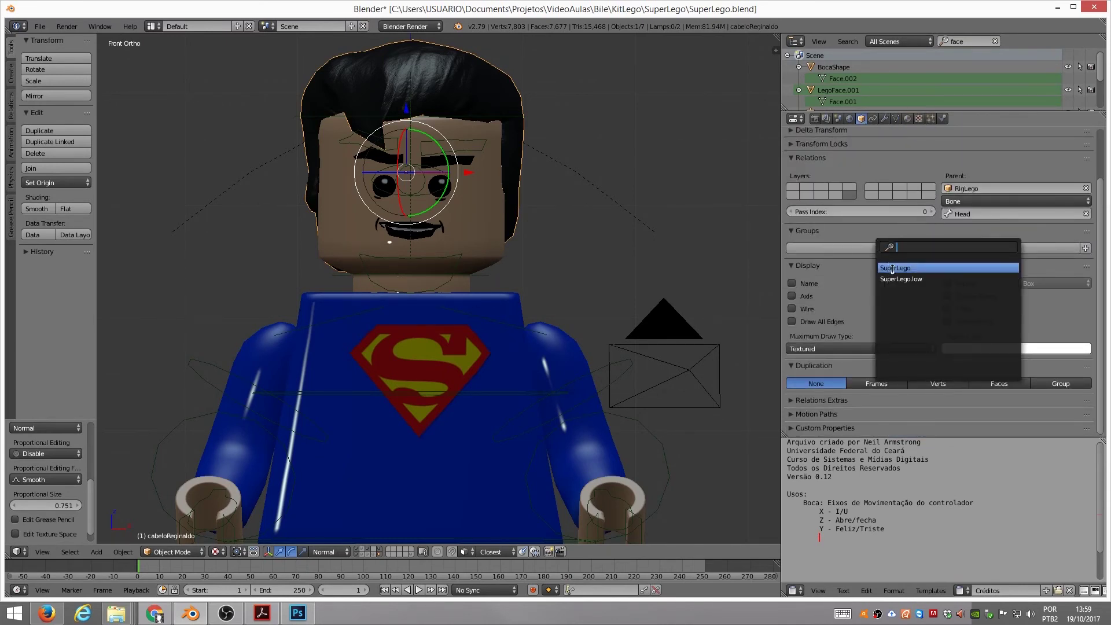
{"action": "left_click", "coordinate": [892, 269]}
Step: Save the .blend file over the existing one and view the figure at an angle
{"action": "key", "text": "ctrl+s"}
{"action": "left_click", "coordinate": [572, 162]}
{"action": "scroll", "coordinate": [500, 207], "scroll_direction": "down", "scroll_amount": 1}
{"action": "scroll", "coordinate": [467, 287], "scroll_direction": "down", "scroll_amount": 3}
{"action": "scroll", "coordinate": [467, 287], "scroll_direction": "up", "scroll_amount": 1}
{"action": "scroll", "coordinate": [546, 192], "scroll_direction": "up", "scroll_amount": 1}
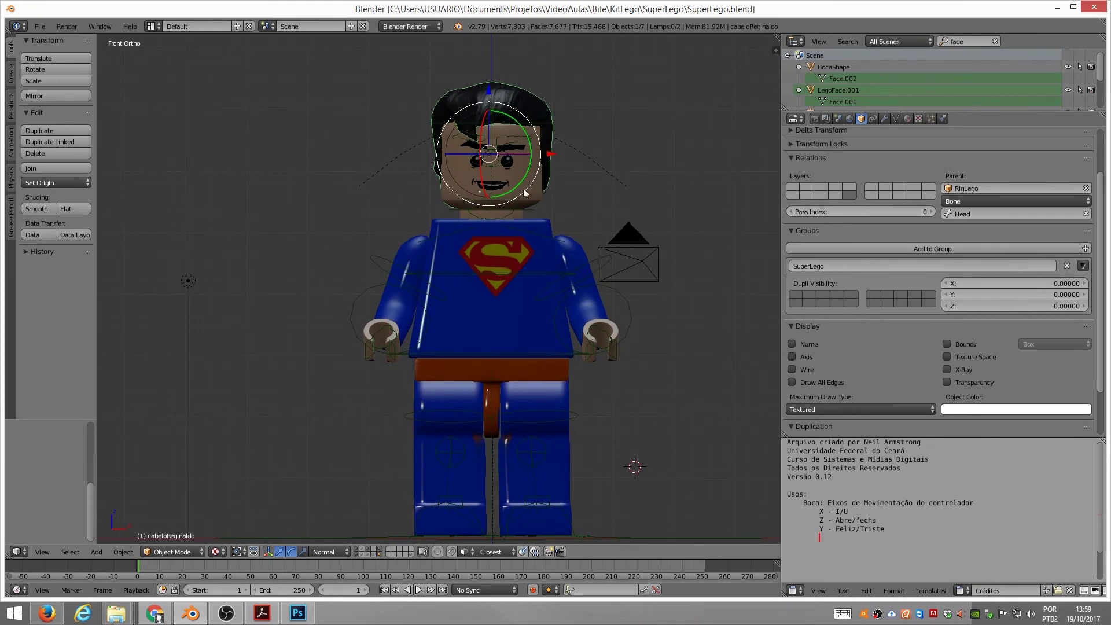
{"action": "mouse_move", "coordinate": [542, 233]}
{"action": "middle_mouse_down"}
{"action": "mouse_move", "coordinate": [443, 231]}
{"action": "mouse_move", "coordinate": [419, 206]}
{"action": "mouse_move", "coordinate": [554, 243]}
{"action": "mouse_move", "coordinate": [610, 237]}
{"action": "mouse_move", "coordinate": [585, 228]}
{"action": "middle_mouse_up"}
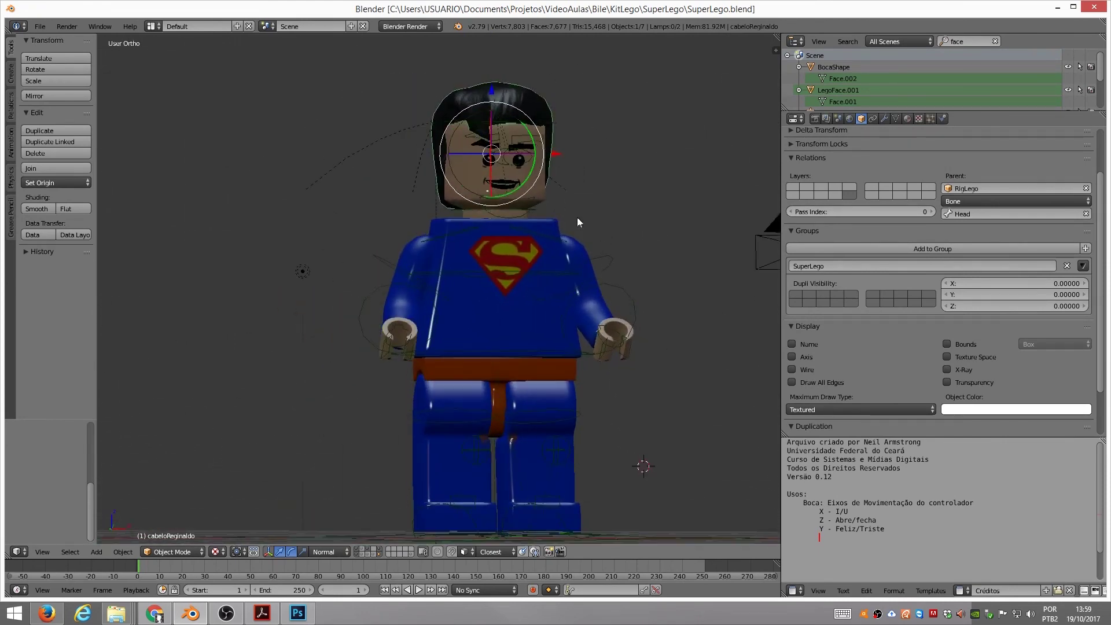
Step: Switch to the UV Editing layout with the figure's legs in view
{"action": "left_click", "coordinate": [157, 26]}
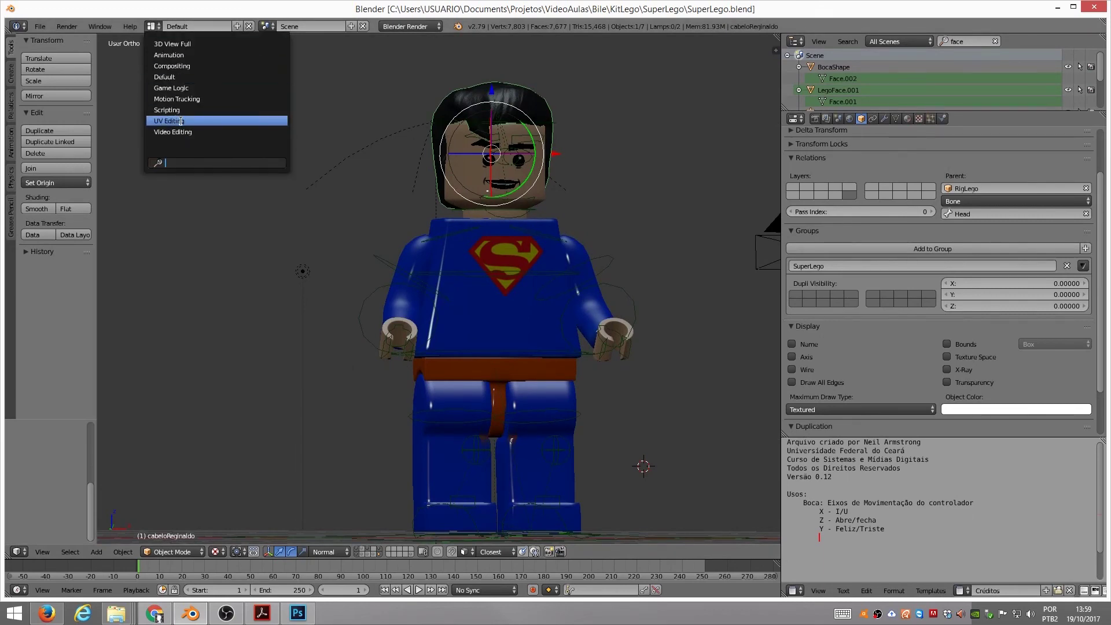
{"action": "left_click", "coordinate": [168, 121]}
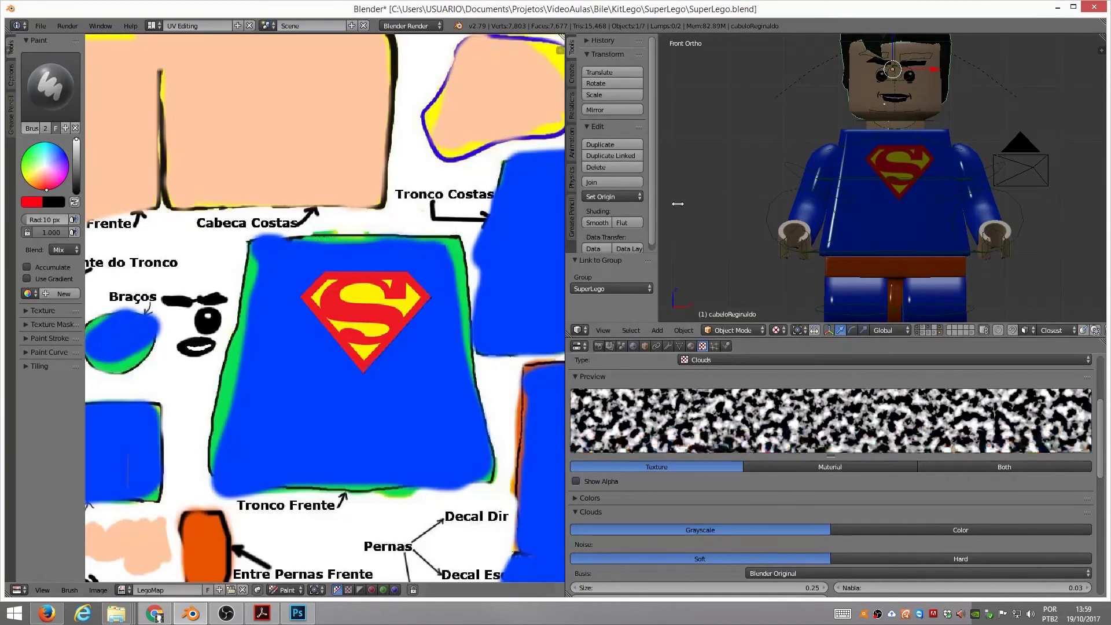
{"action": "scroll", "coordinate": [819, 260], "scroll_direction": "down", "scroll_amount": 2}
{"action": "scroll", "coordinate": [811, 280], "scroll_direction": "down", "scroll_amount": 2}
{"action": "middle_click_drag", "start_coordinate": [821, 199], "coordinate": [872, 87], "text": "shift"}
{"action": "left_click", "coordinate": [962, 175]}
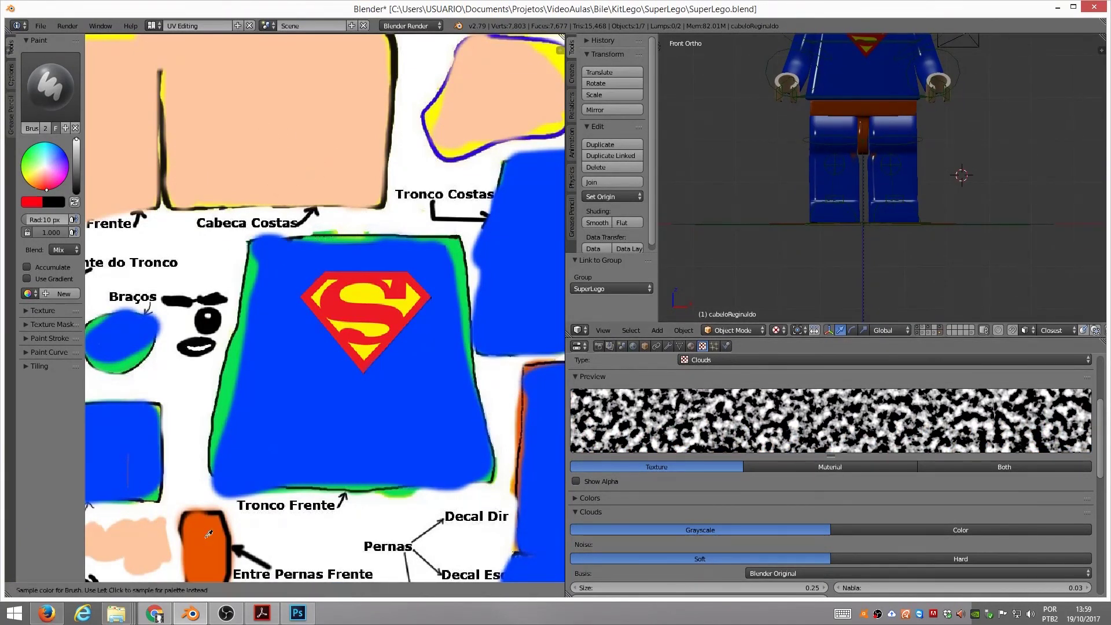
Step: Sample orange as brush colour, enter Texture Paint mode and set brush radius to 29 px
{"action": "key", "text": "s"}
{"action": "left_click", "coordinate": [736, 330]}
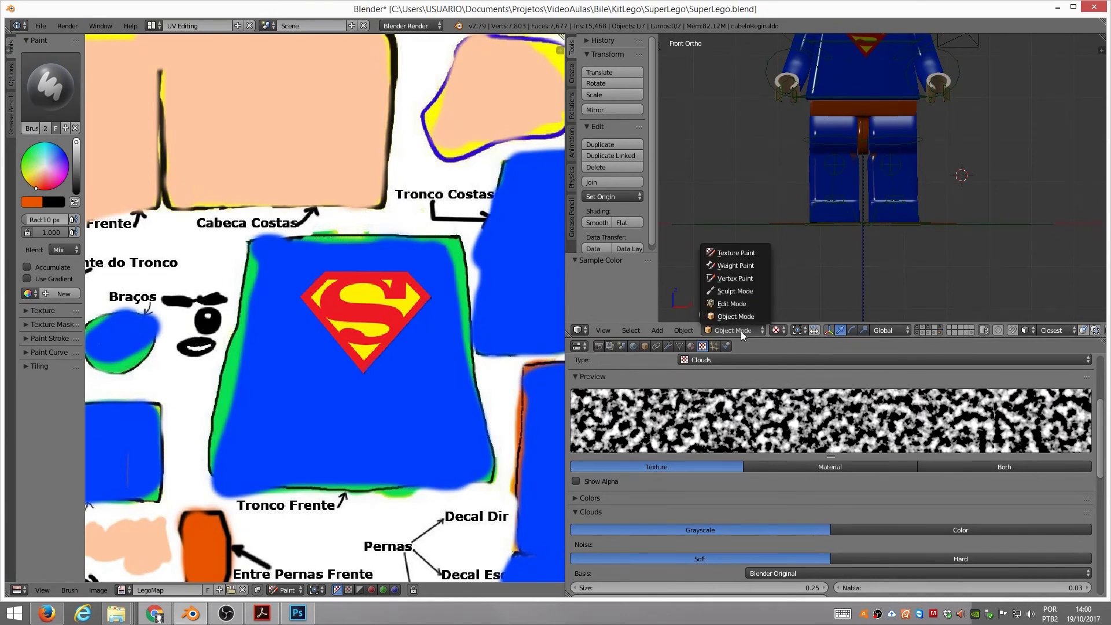
{"action": "left_click", "coordinate": [746, 253]}
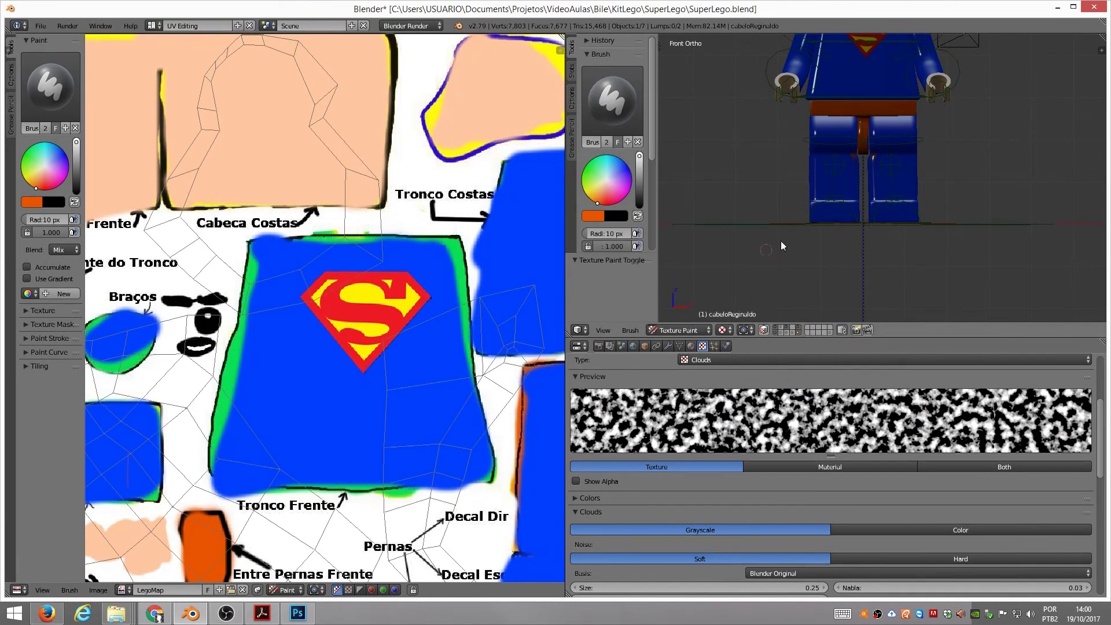
{"action": "key", "text": "f"}
{"action": "left_click", "coordinate": [834, 213]}
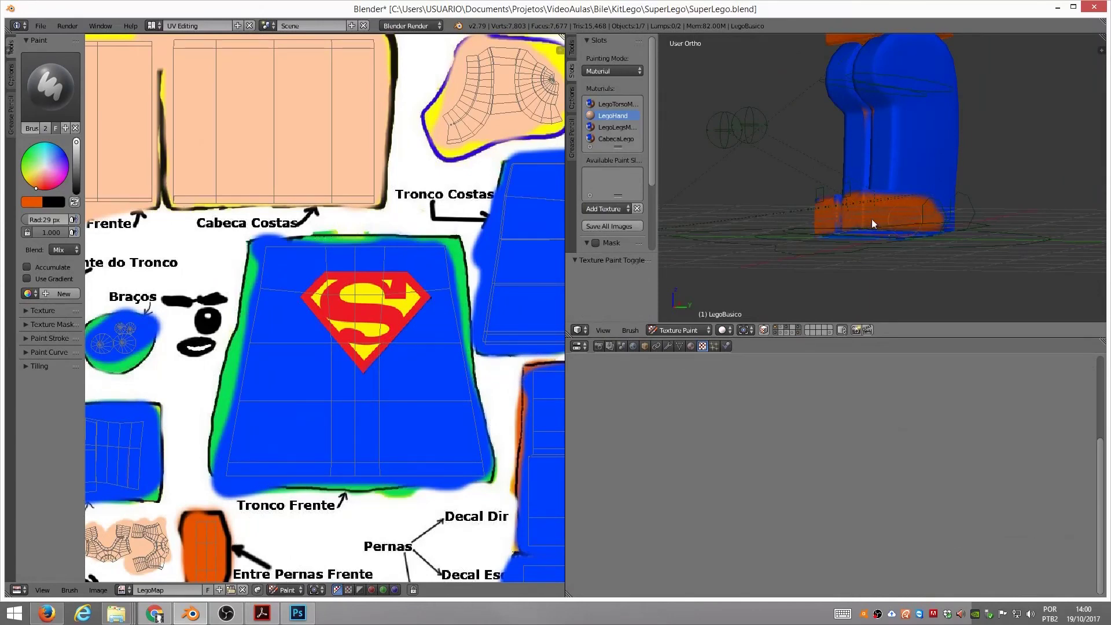
Step: Paint the figure's underside orange using side and bottom views
{"action": "left_click", "coordinate": [881, 233]}
{"action": "key", "text": "KP_3"}
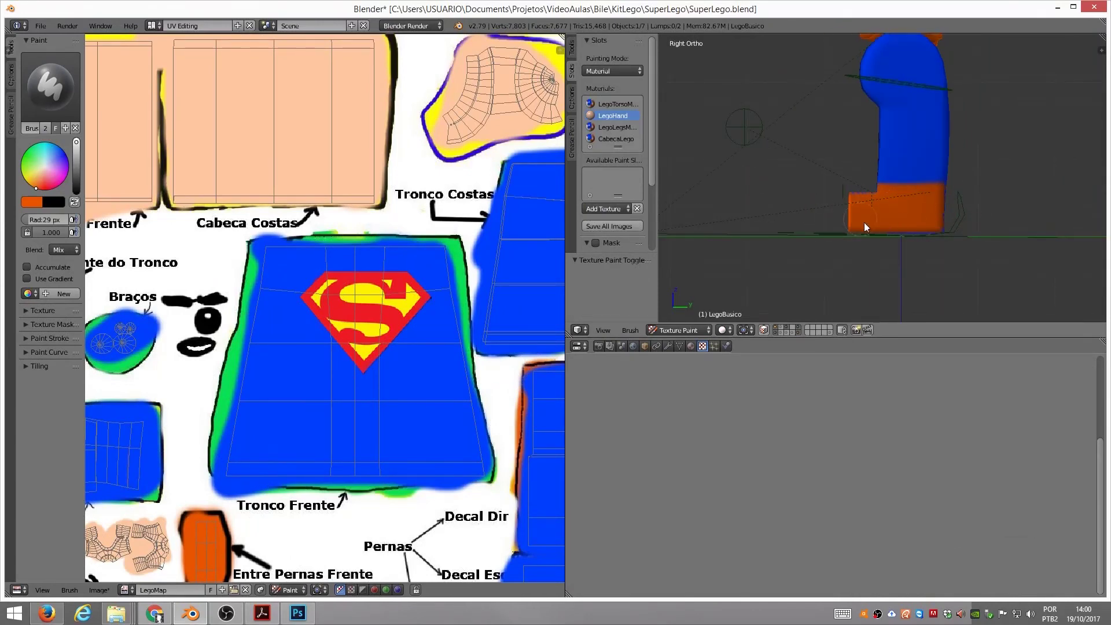
{"action": "key", "text": "ctrl+KP_3"}
{"action": "key", "text": "ctrl+KP_7"}
{"action": "scroll", "coordinate": [325, 313], "scroll_direction": "down", "scroll_amount": 4}
{"action": "scroll", "coordinate": [324, 312], "scroll_direction": "up", "scroll_amount": 1}
{"action": "mouse_move", "coordinate": [766, 199]}
{"action": "left_mouse_down"}
{"action": "mouse_move", "coordinate": [807, 167]}
{"action": "mouse_move", "coordinate": [749, 197]}
{"action": "mouse_move", "coordinate": [786, 211]}
{"action": "left_mouse_up"}
{"action": "scroll", "coordinate": [374, 482], "scroll_direction": "up", "scroll_amount": 4}
{"action": "scroll", "coordinate": [359, 320], "scroll_direction": "up", "scroll_amount": 3}
Step: Set the brush radius to 6 px and fill the leg UV island orange
{"action": "key", "text": "f"}
{"action": "left_click", "coordinate": [466, 191]}
{"action": "mouse_move", "coordinate": [468, 197]}
{"action": "left_mouse_down"}
{"action": "mouse_move", "coordinate": [408, 254]}
{"action": "mouse_move", "coordinate": [419, 198]}
{"action": "left_mouse_up"}
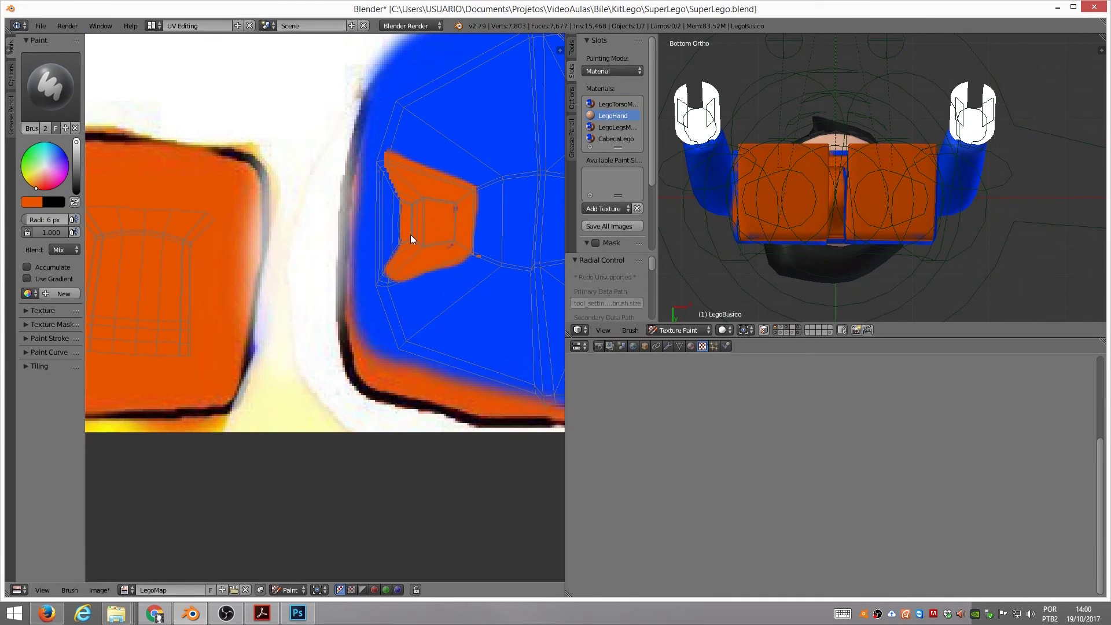
{"action": "middle_click_drag", "start_coordinate": [773, 204], "coordinate": [742, 198]}
{"action": "mouse_move", "coordinate": [391, 191]}
{"action": "left_mouse_down"}
{"action": "mouse_move", "coordinate": [397, 200]}
{"action": "mouse_move", "coordinate": [376, 193]}
{"action": "mouse_move", "coordinate": [417, 214]}
{"action": "left_mouse_up"}
Step: Paint the leg bottoms and the blue hook in the island orange from the front view
{"action": "key", "text": "KP_1"}
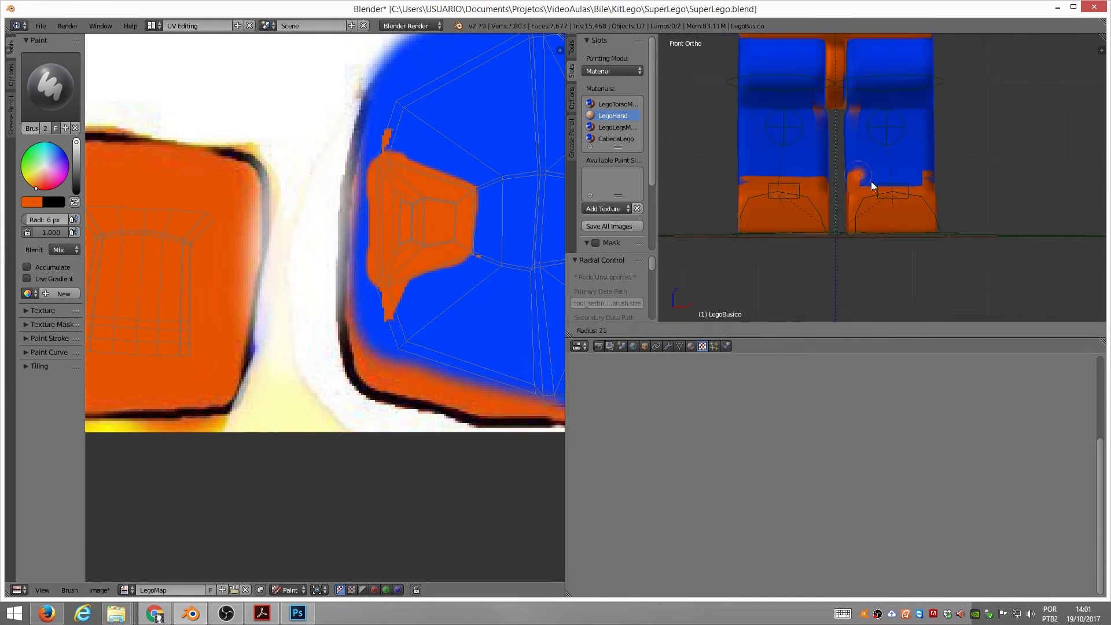
{"action": "left_click_drag", "start_coordinate": [871, 179], "coordinate": [839, 169]}
{"action": "mouse_move", "coordinate": [839, 169]}
{"action": "middle_mouse_down"}
{"action": "mouse_move", "coordinate": [828, 196]}
{"action": "mouse_move", "coordinate": [857, 196]}
{"action": "middle_mouse_up"}
{"action": "left_click_drag", "start_coordinate": [857, 197], "coordinate": [887, 196]}
{"action": "key", "text": "KP_1"}
{"action": "left_click_drag", "start_coordinate": [775, 182], "coordinate": [962, 180]}
{"action": "middle_click_drag", "start_coordinate": [962, 180], "coordinate": [950, 191]}
{"action": "mouse_move", "coordinate": [404, 300]}
{"action": "left_mouse_down"}
{"action": "mouse_move", "coordinate": [464, 259]}
{"action": "mouse_move", "coordinate": [411, 333]}
{"action": "left_mouse_up"}
{"action": "scroll", "coordinate": [860, 187], "scroll_direction": "down", "scroll_amount": 3}
{"action": "scroll", "coordinate": [921, 175], "scroll_direction": "down", "scroll_amount": 2}
Step: Resample orange and touch up the leg island
{"action": "key", "text": "s"}
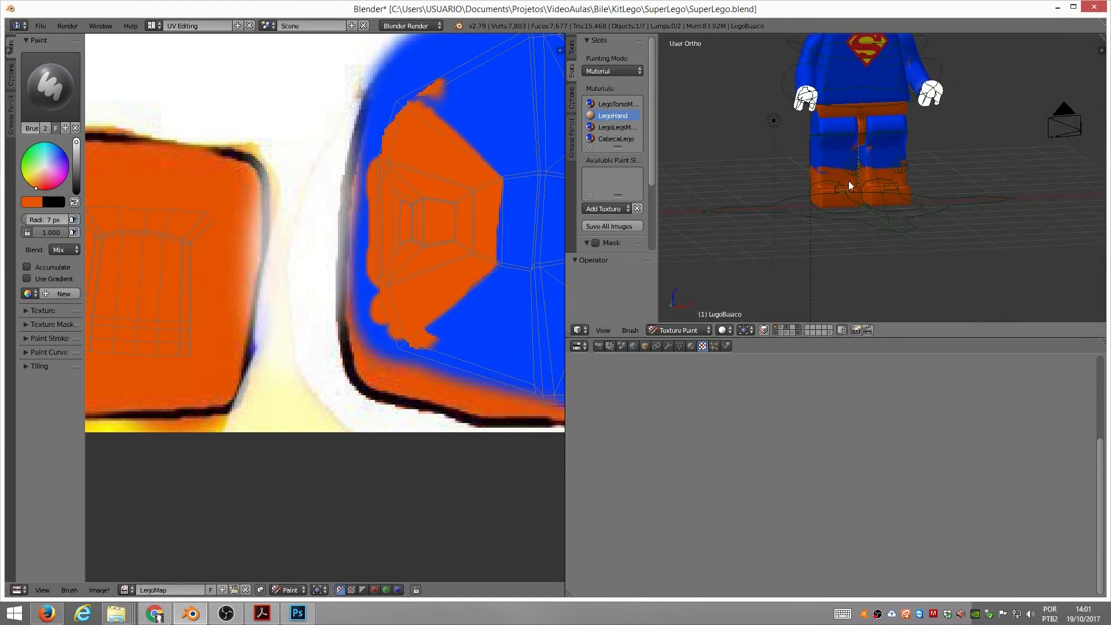
{"action": "key", "text": "s"}
{"action": "left_click_drag", "start_coordinate": [440, 122], "coordinate": [443, 83]}
{"action": "scroll", "coordinate": [925, 156], "scroll_direction": "up", "scroll_amount": 3}
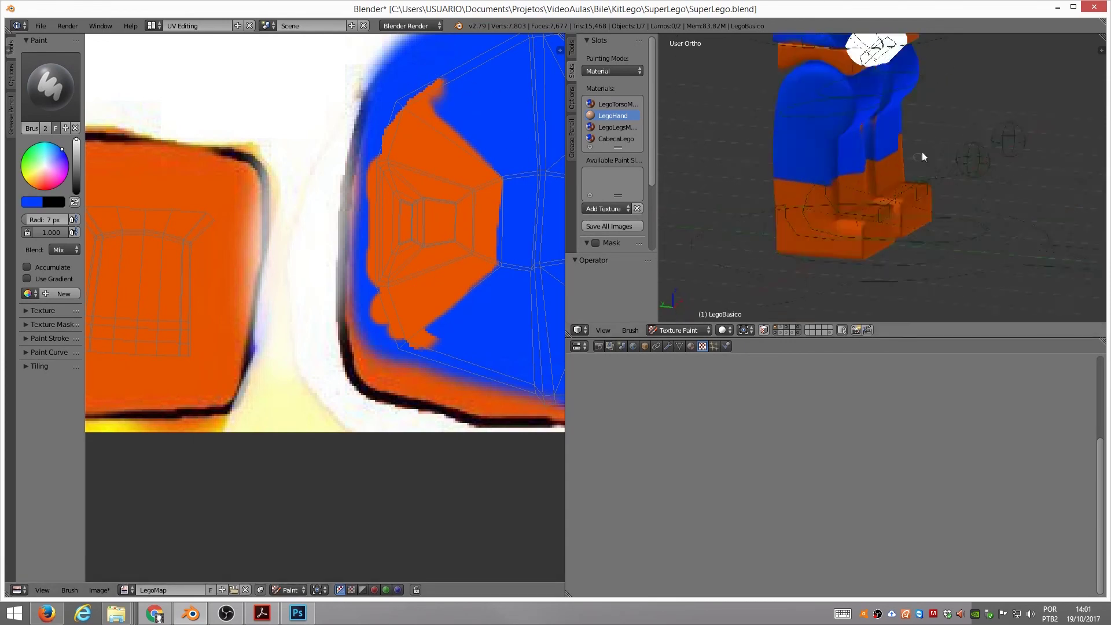
{"action": "scroll", "coordinate": [789, 210], "scroll_direction": "up", "scroll_amount": 3}
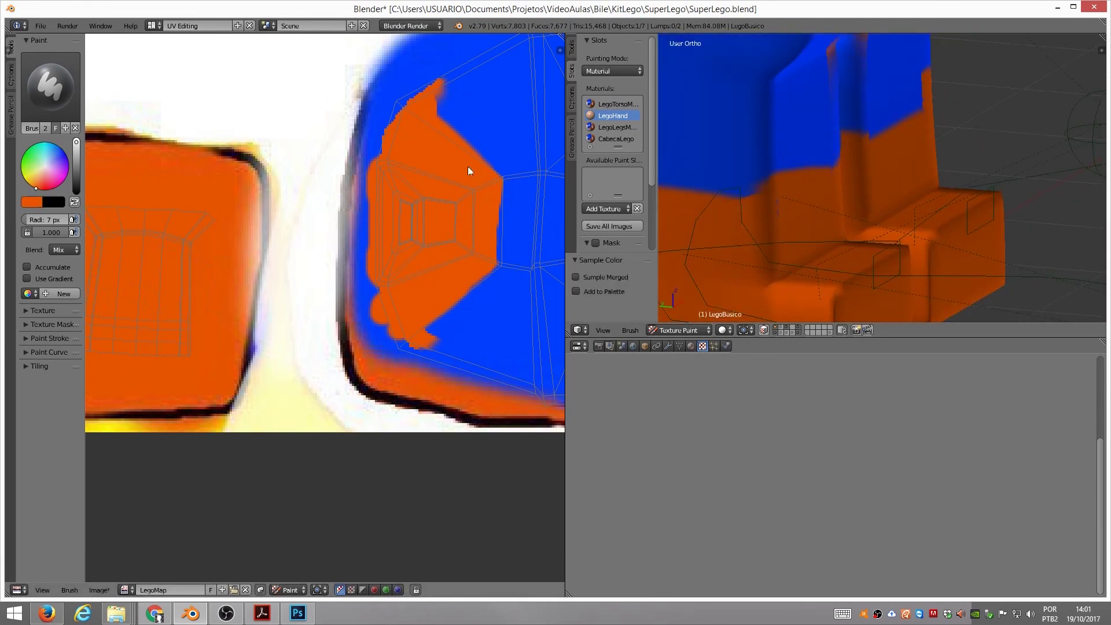
Step: Save the painted texture, undo a stray touch-up stroke and inspect the boots
{"action": "key", "text": "Home"}
{"action": "key", "text": "alt+s"}
{"action": "scroll", "coordinate": [814, 231], "scroll_direction": "down", "scroll_amount": 5}
{"action": "key", "text": "KP_1"}
{"action": "left_click", "coordinate": [945, 246]}
{"action": "key", "text": "ctrl+z"}
{"action": "mouse_move", "coordinate": [1018, 225]}
{"action": "middle_mouse_down"}
{"action": "mouse_move", "coordinate": [872, 233]}
{"action": "mouse_move", "coordinate": [1009, 240]}
{"action": "middle_mouse_up"}
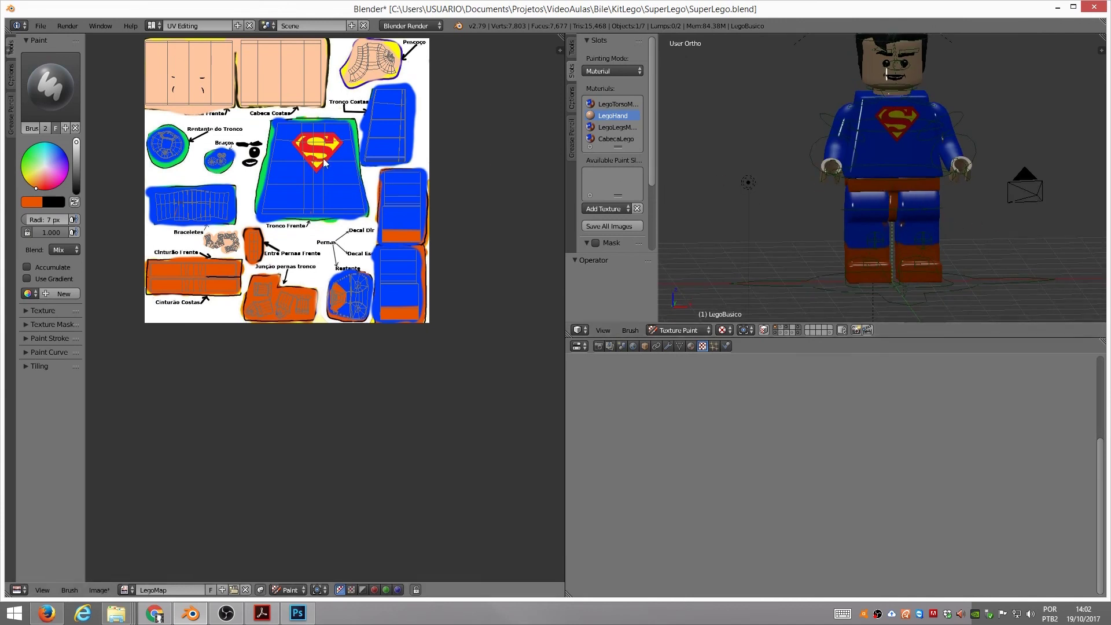
Step: Save the booted texture as LegoBaseMap.jpg, check front and side views, and return to Default
{"action": "key", "text": "alt+s"}
{"action": "key", "text": "KP_1"}
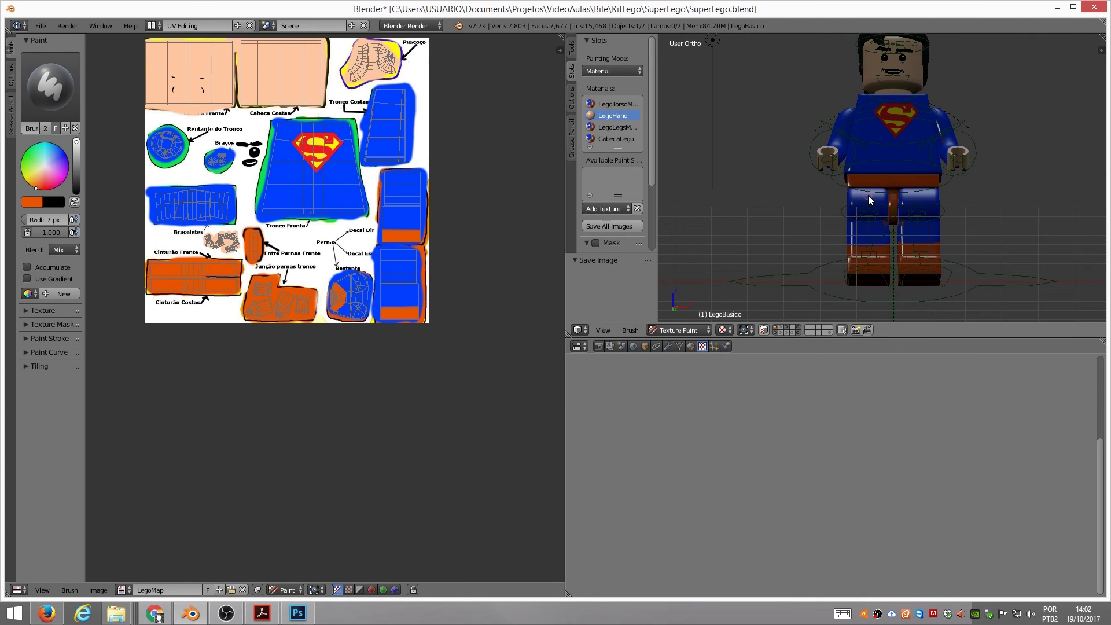
{"action": "key", "text": "KP_3"}
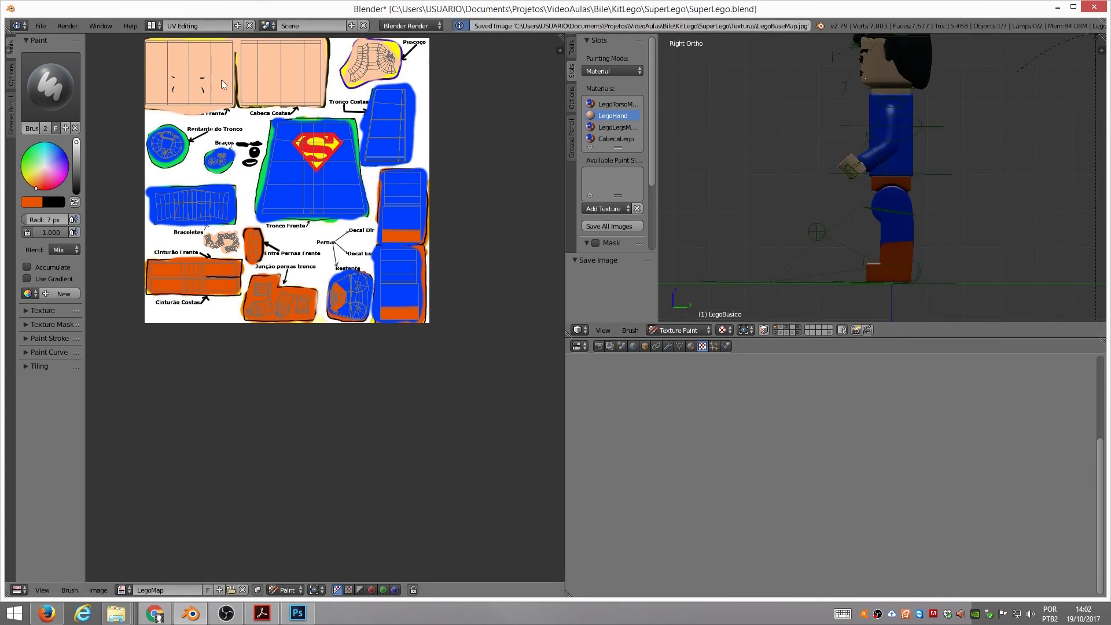
{"action": "left_click", "coordinate": [153, 26]}
{"action": "left_click", "coordinate": [165, 77]}
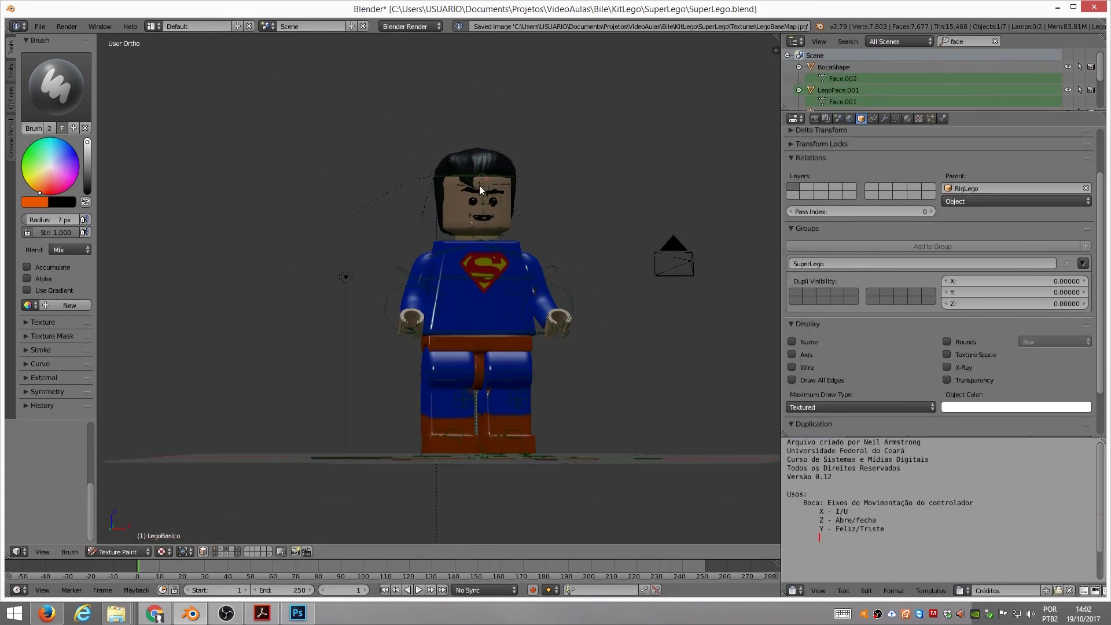
{"action": "middle_click_drag", "start_coordinate": [569, 322], "coordinate": [523, 322]}
{"action": "key", "text": "KP_1"}
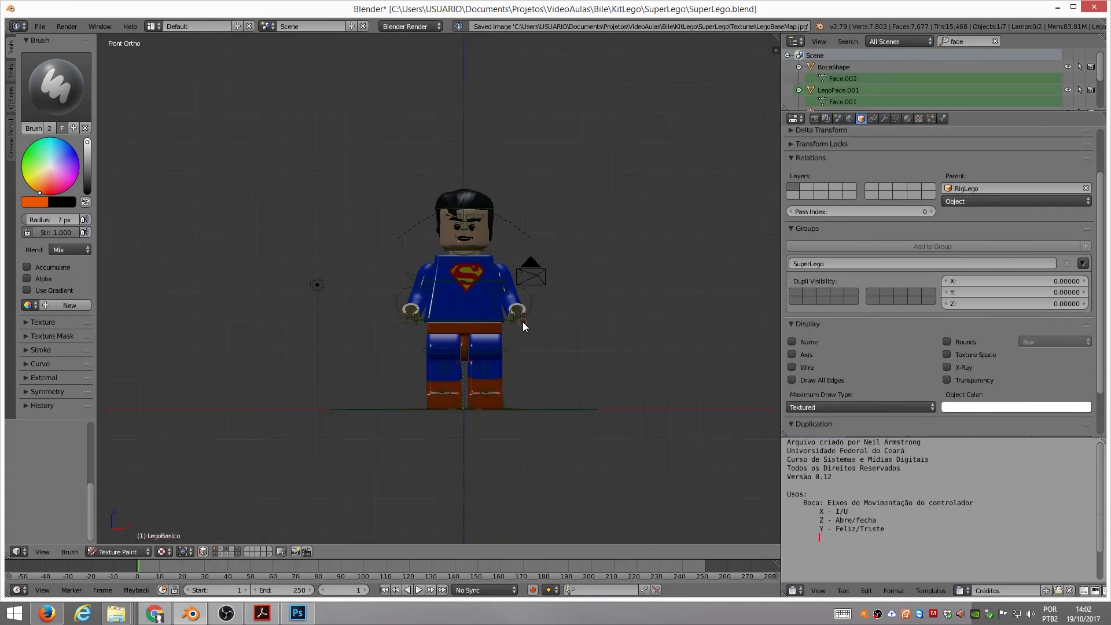
{"action": "scroll", "coordinate": [689, 188], "scroll_direction": "up", "scroll_amount": 4}
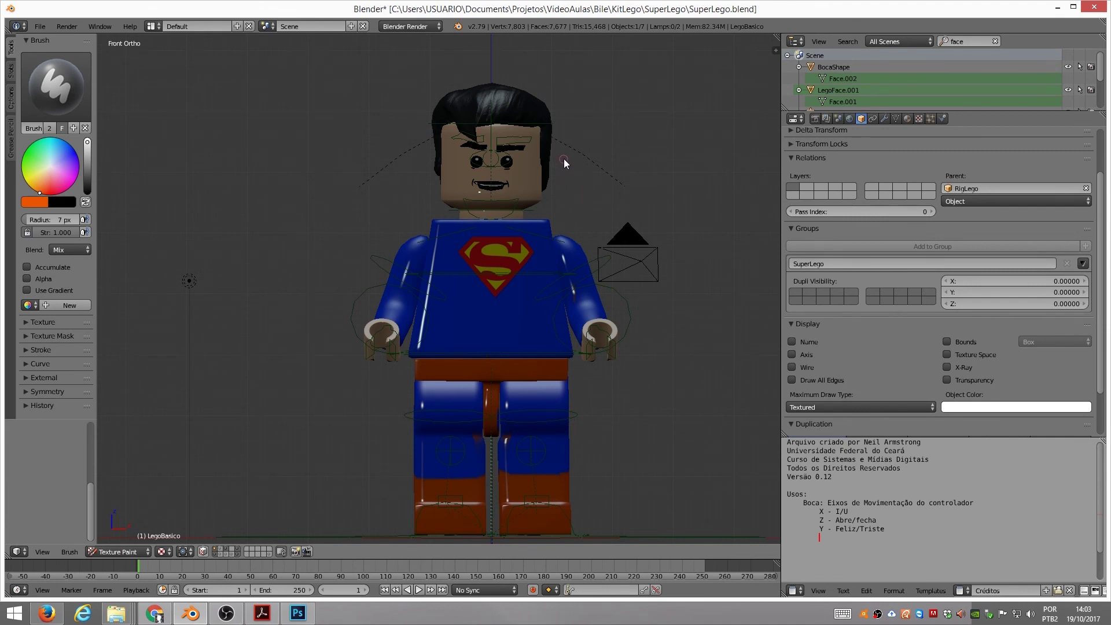
{"action": "right_click", "coordinate": [877, 613]}
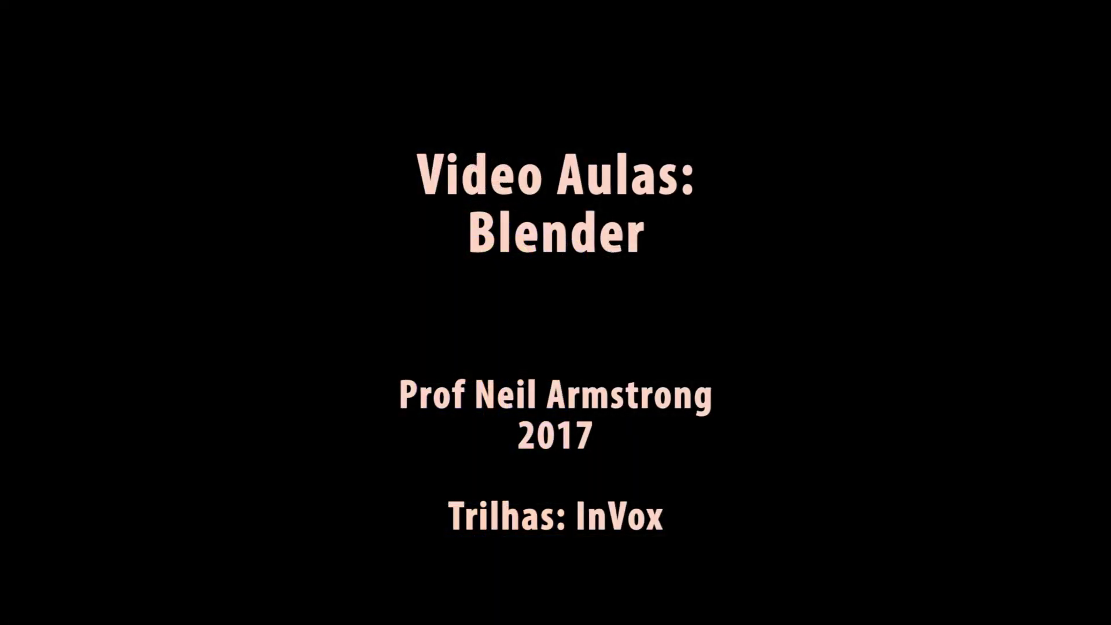